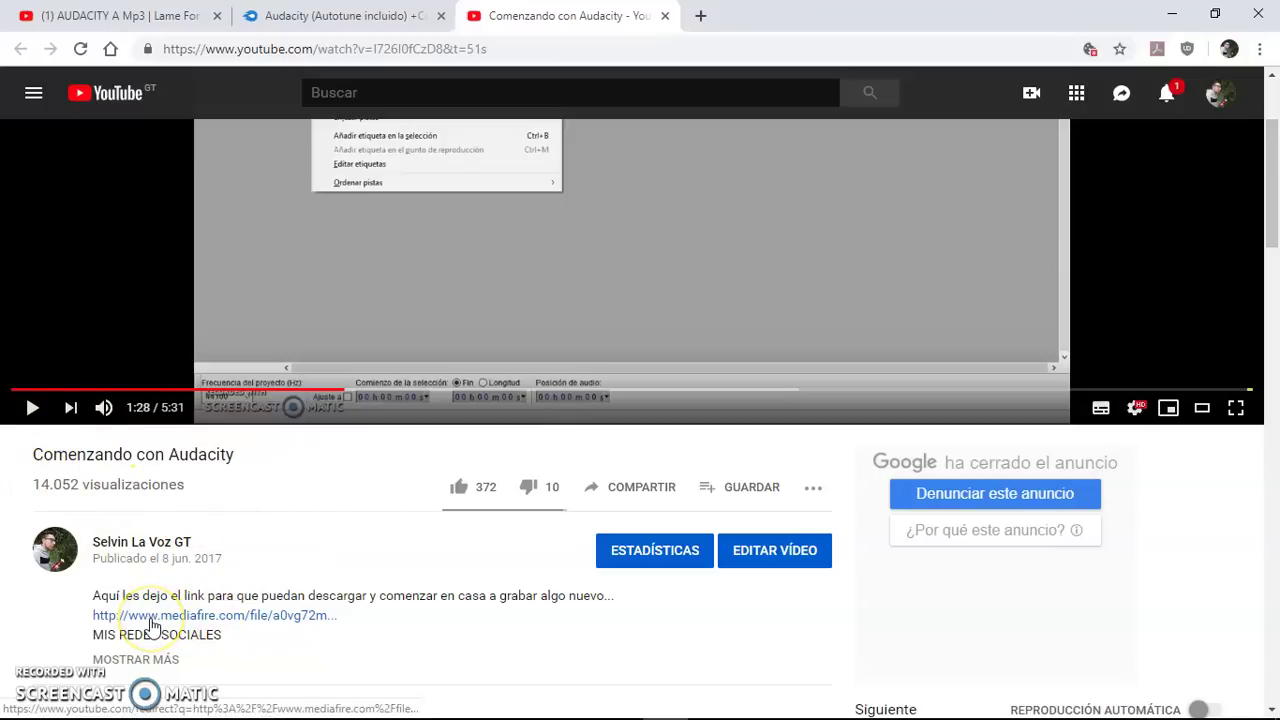
Step: Close the YouTube video page and locate audacity.exe in the Audacity 2 - copia folder
key("ctrl+w")
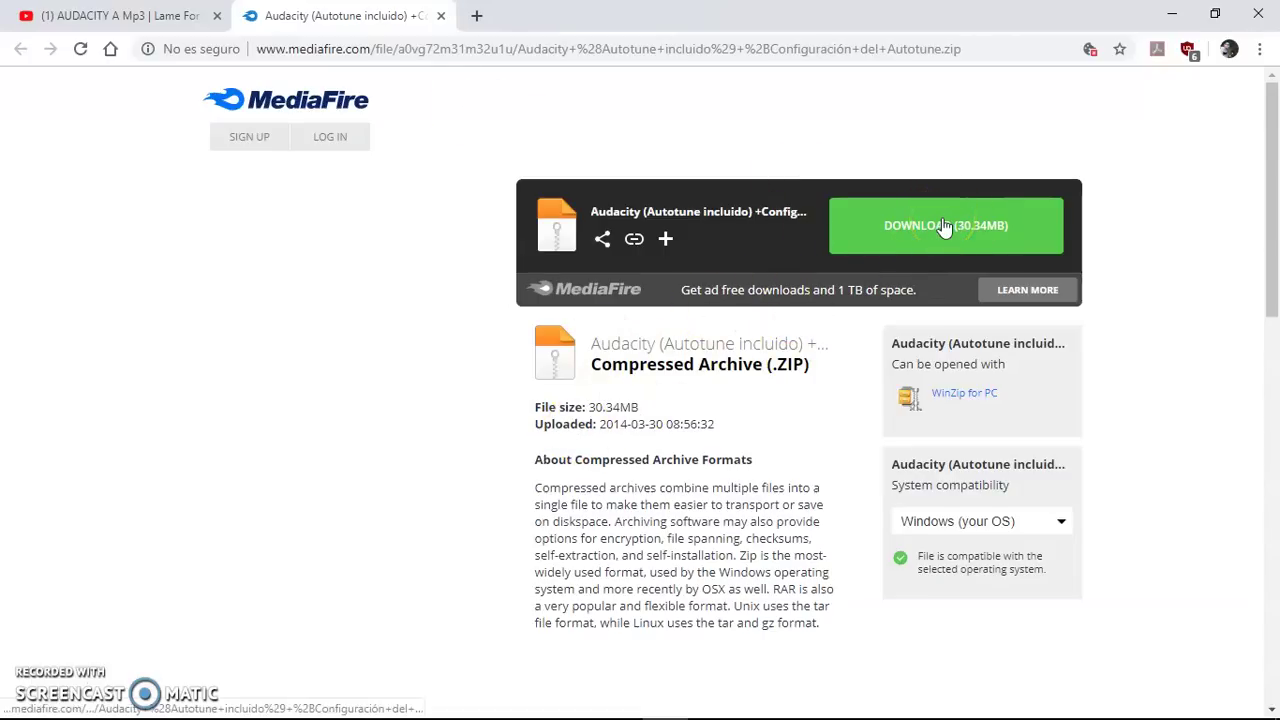
mouse_move(23, 690)
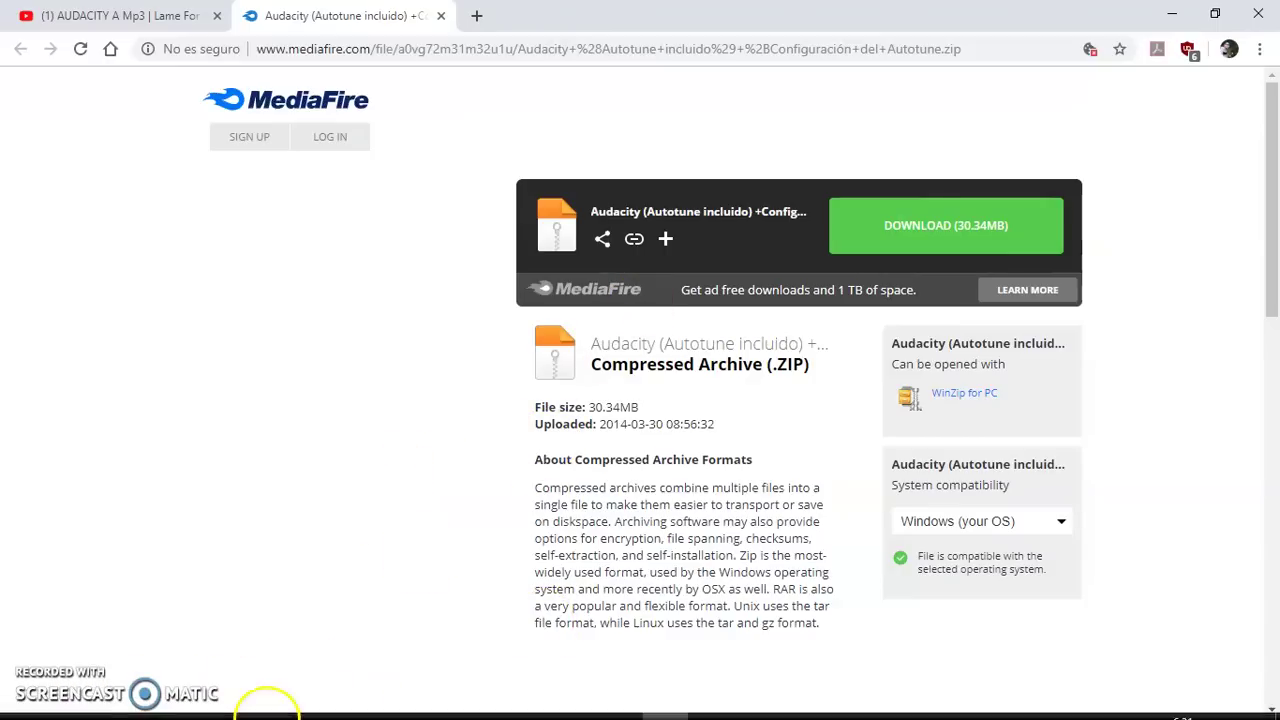
key("alt+Tab")
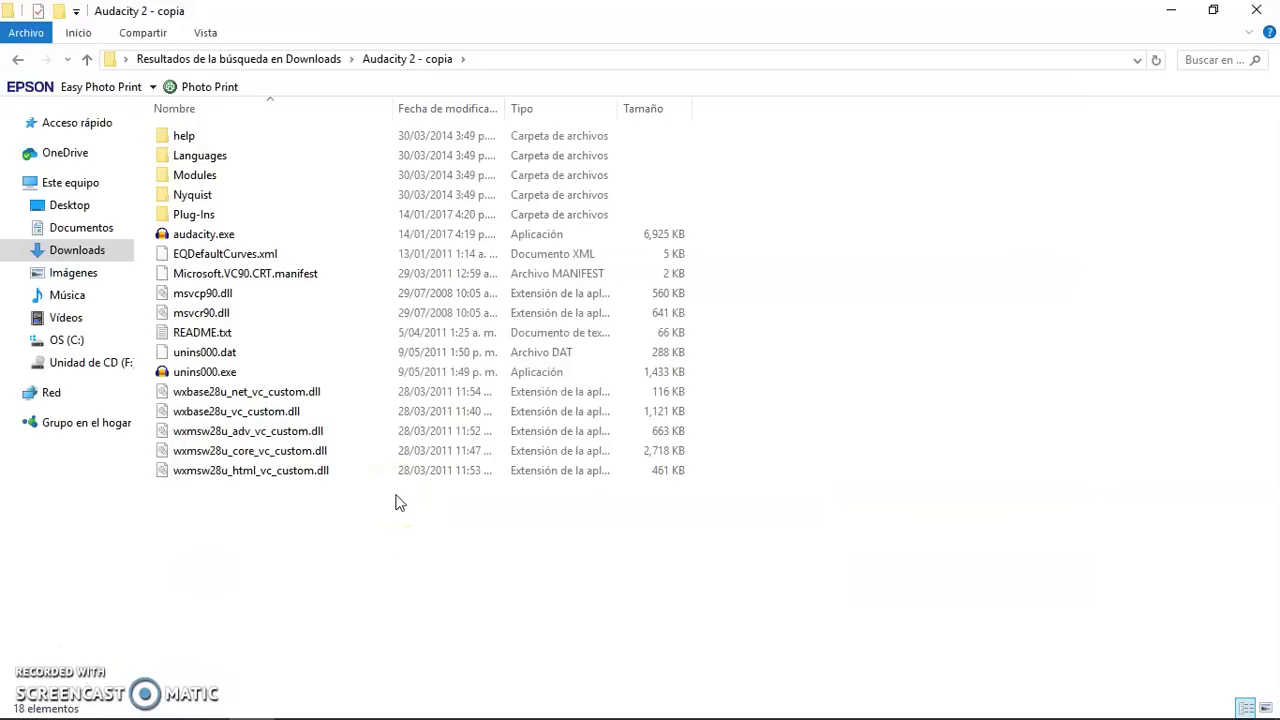
left_click(196, 238)
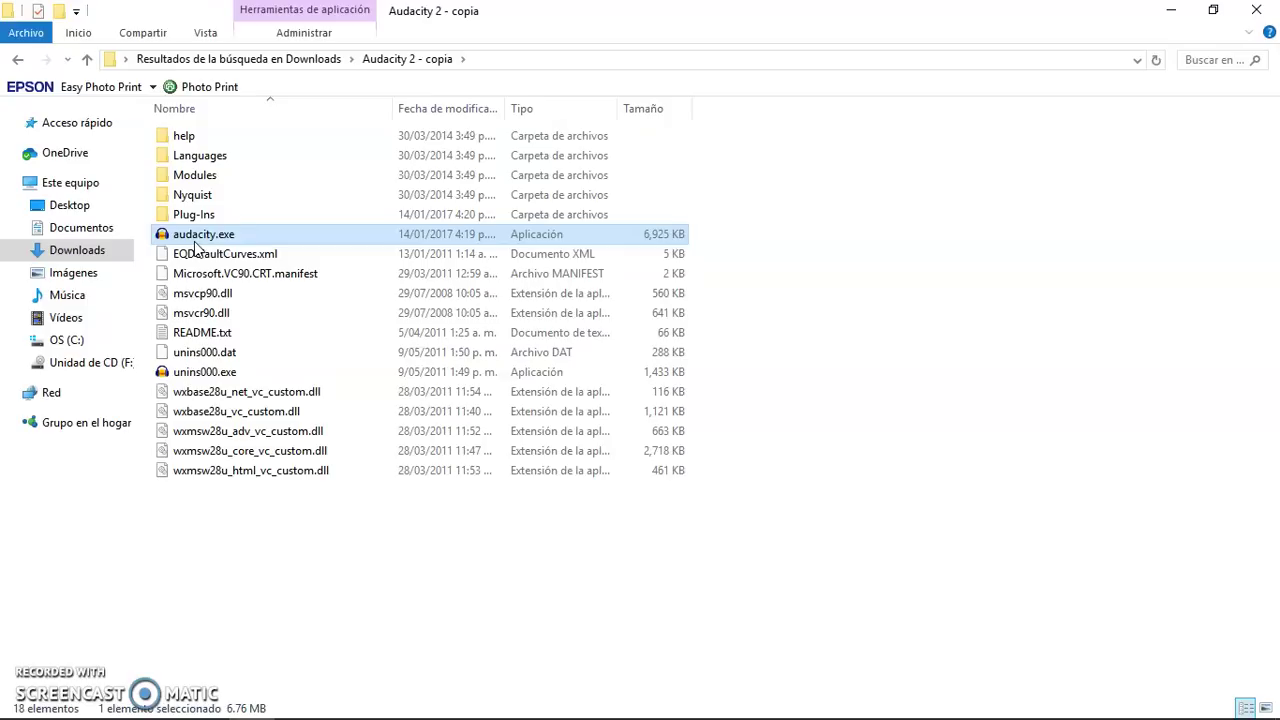
mouse_move(350, 710)
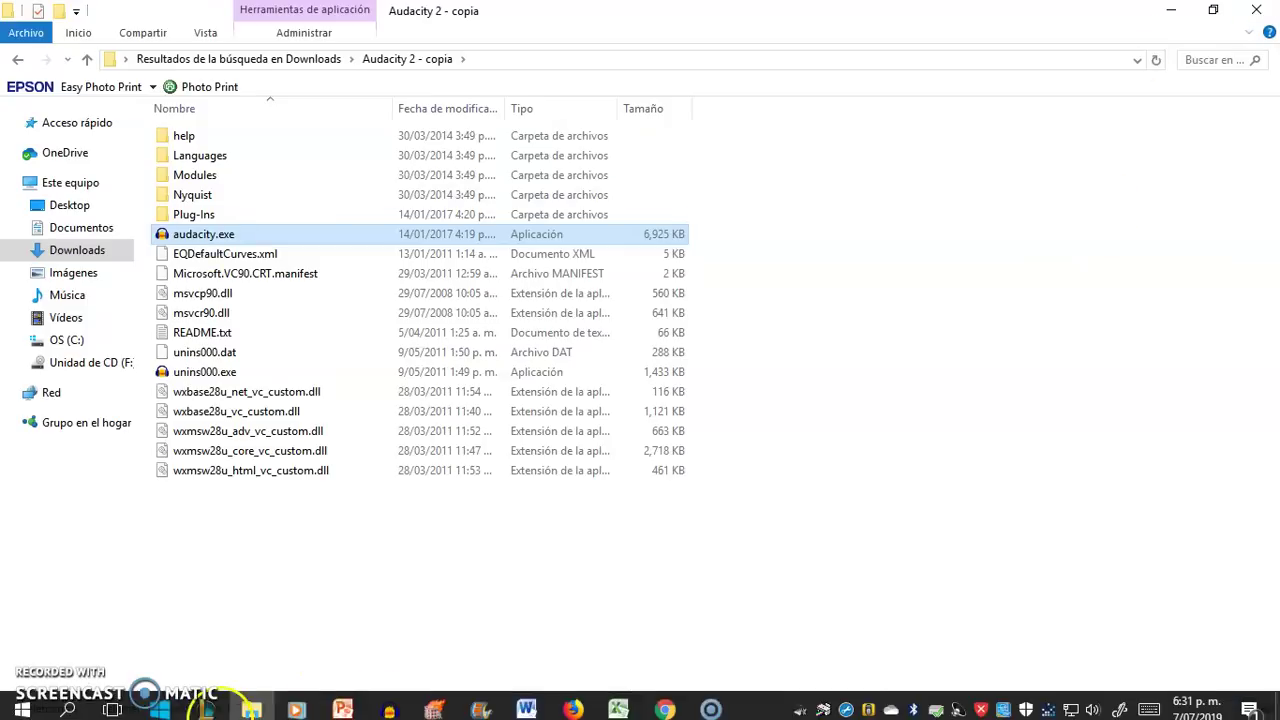
Step: Switch to Audacity and import PISTA PREVIO.mp3 from the desktop into the empty project
left_click(388, 700)
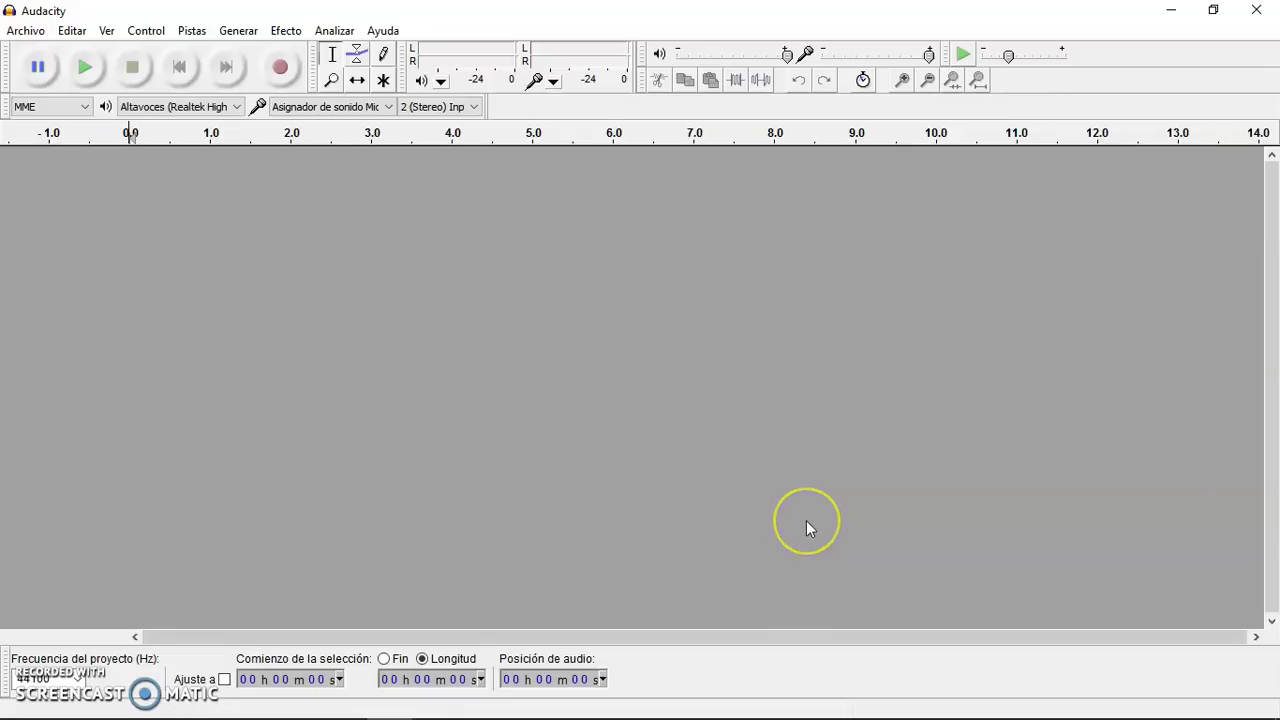
left_click(1278, 716)
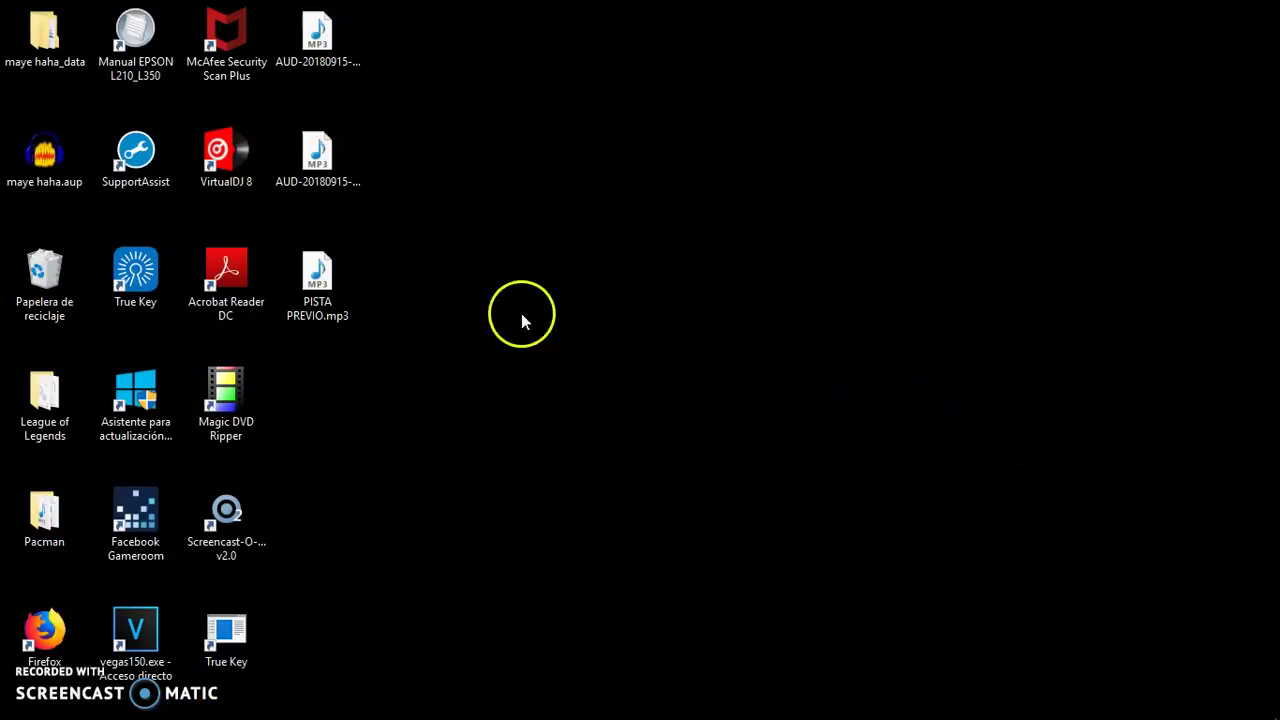
left_click(321, 285)
left_click_drag(321, 285, 518, 390)
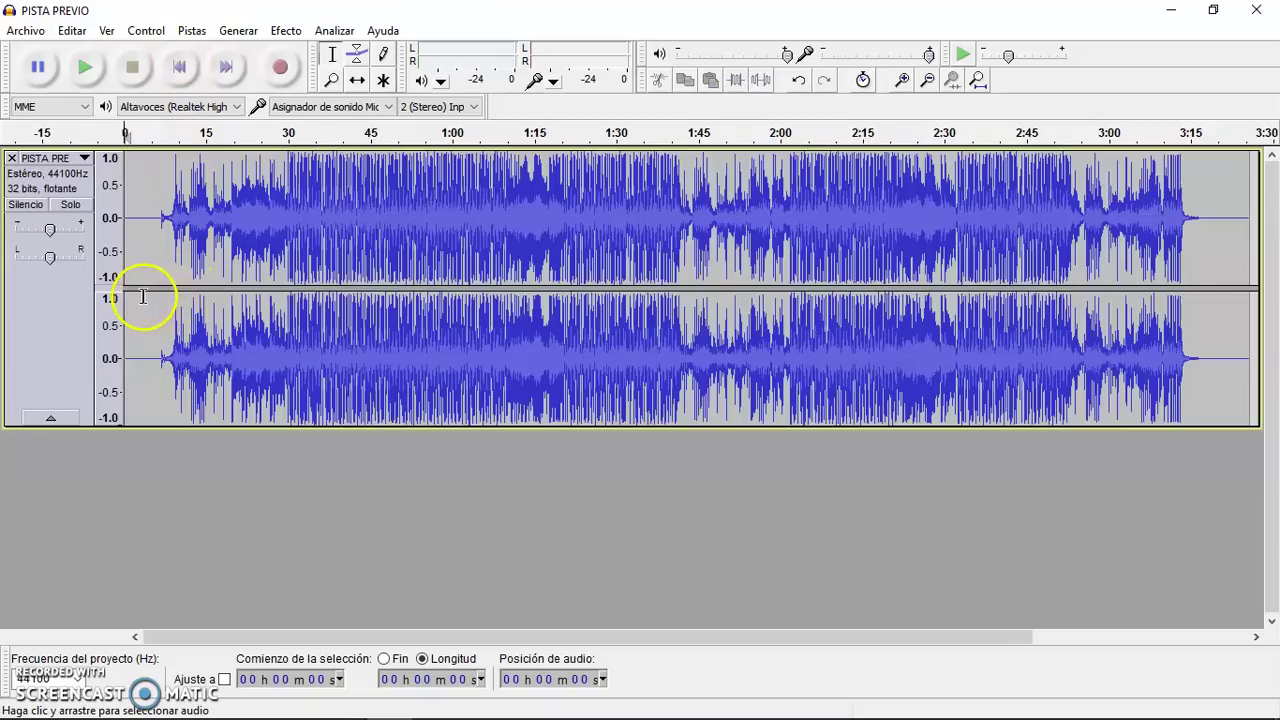
Step: Delete the silent lead-in, about 6.8 seconds, from the start of the PISTA PREVIO track and play back the result
scroll(143, 296, "up", 6, "ctrl")
left_click_drag(731, 234, 20, 230)
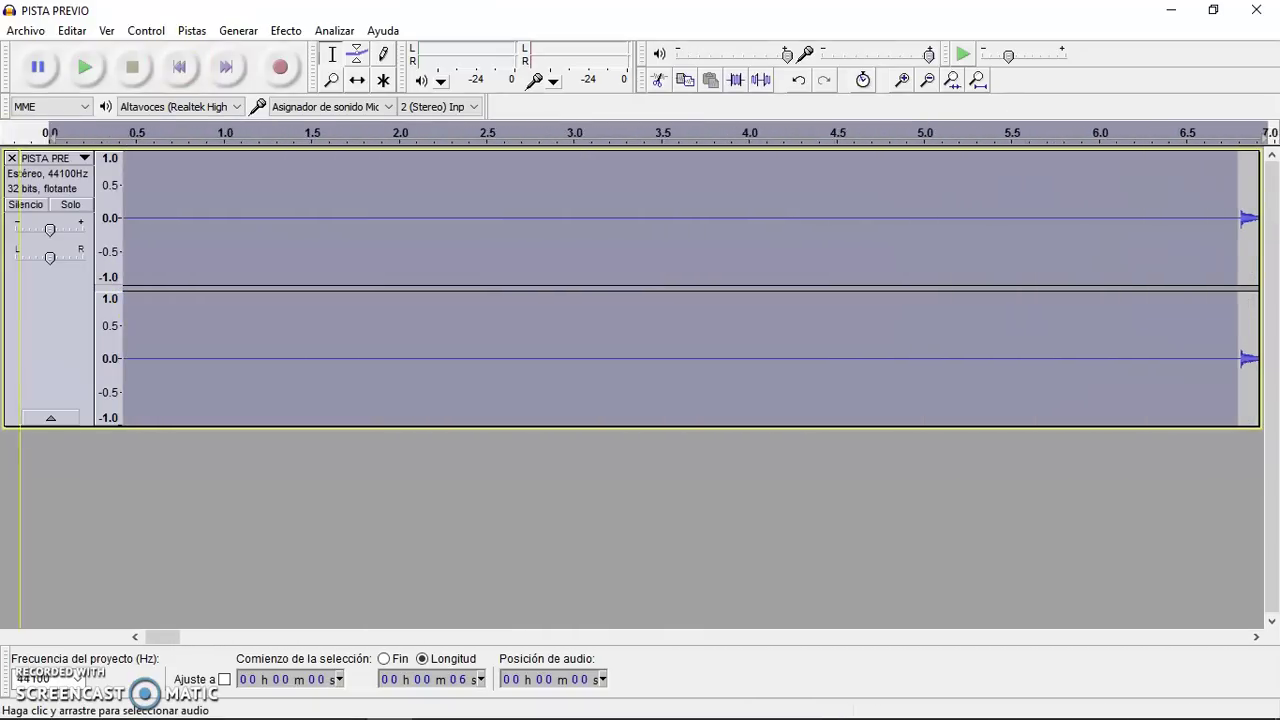
scroll(20, 230, "down", 5, "ctrl")
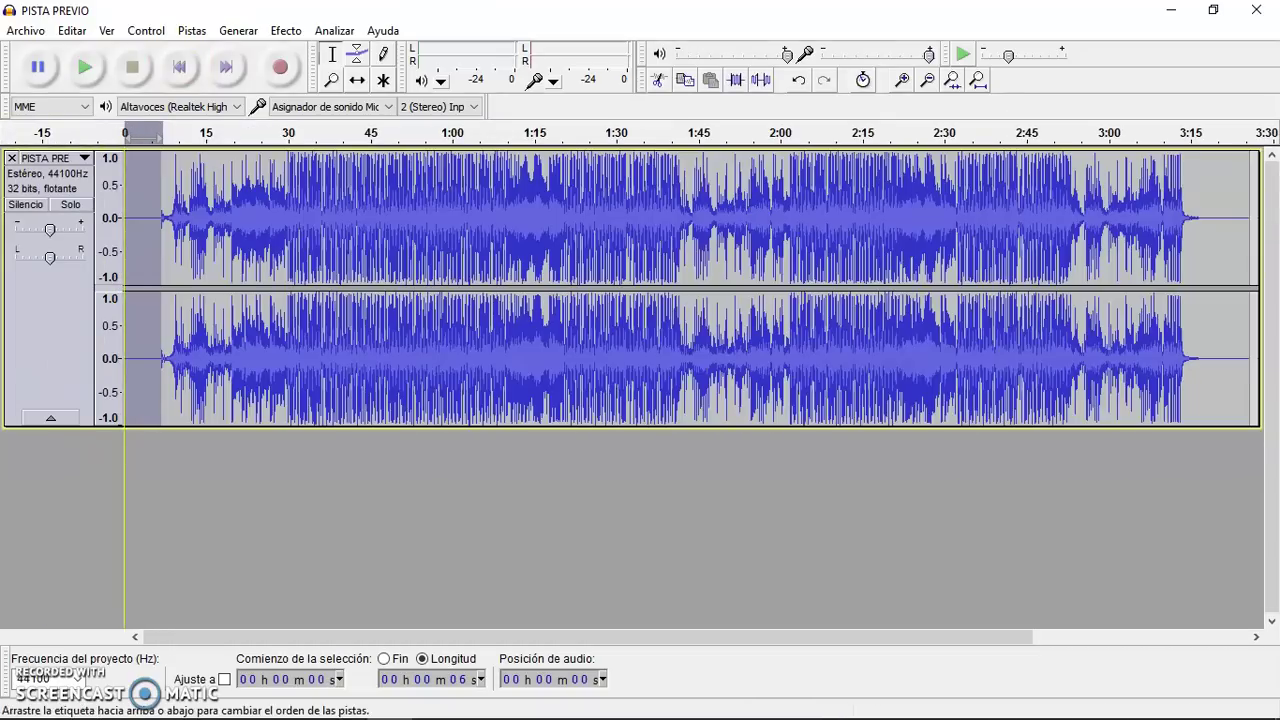
key("Delete")
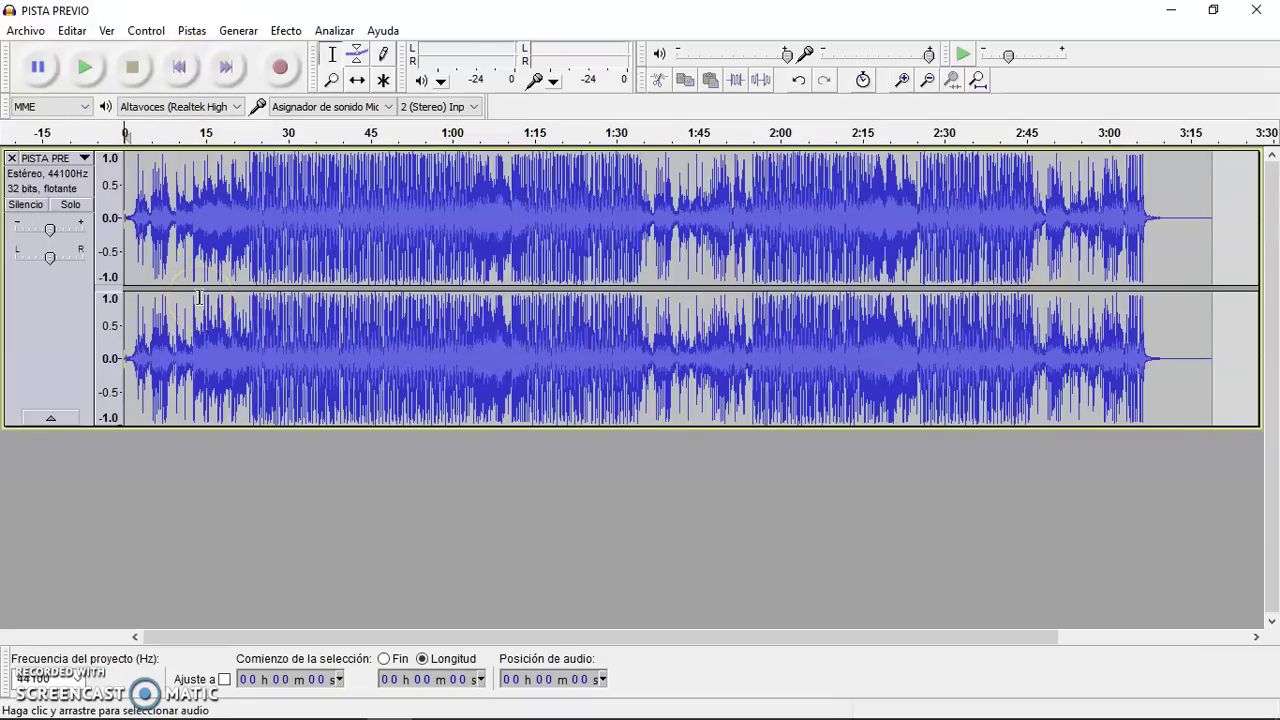
key("space")
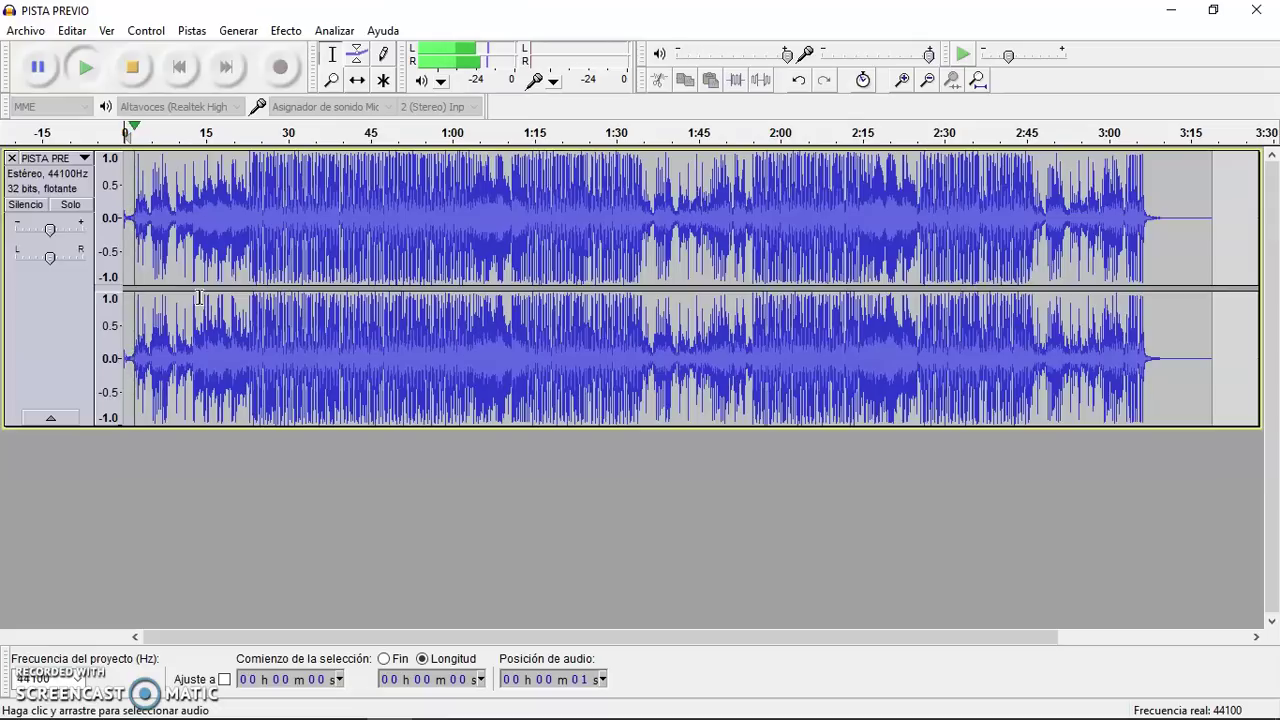
left_click(131, 70)
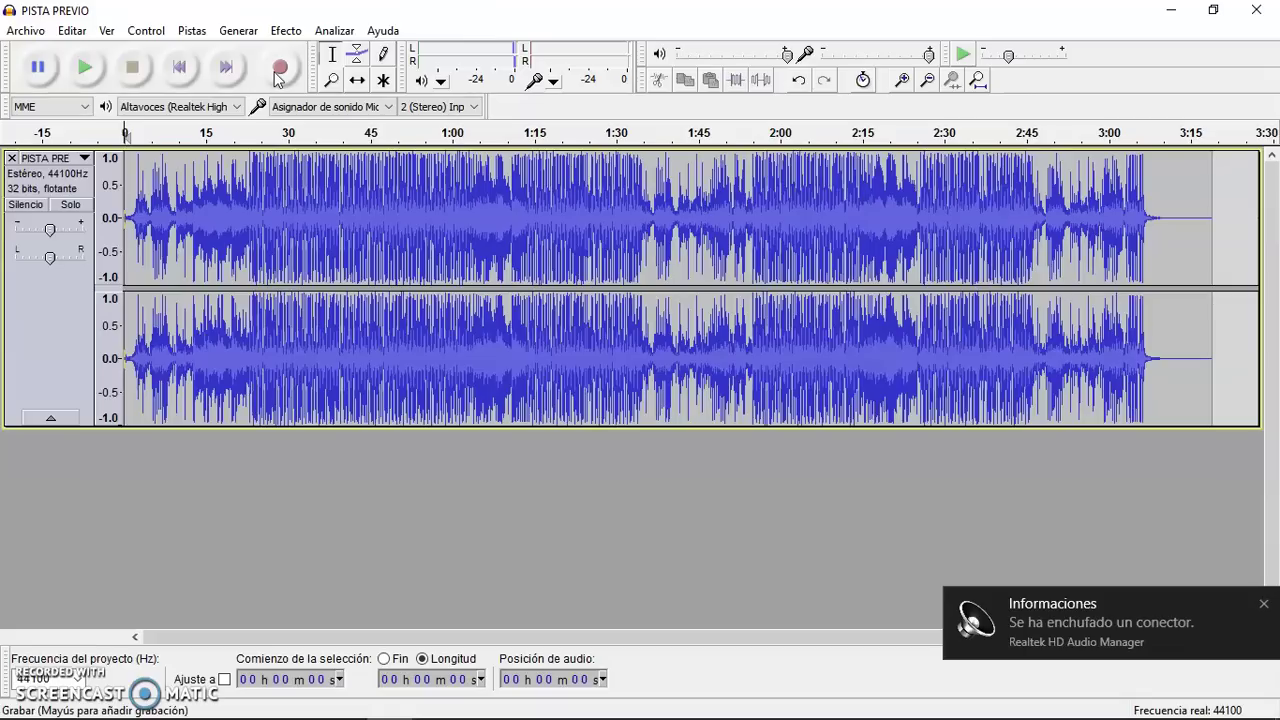
Step: Record about 24 seconds of voice on a new track over the backing music and play back both tracks
left_click(279, 70)
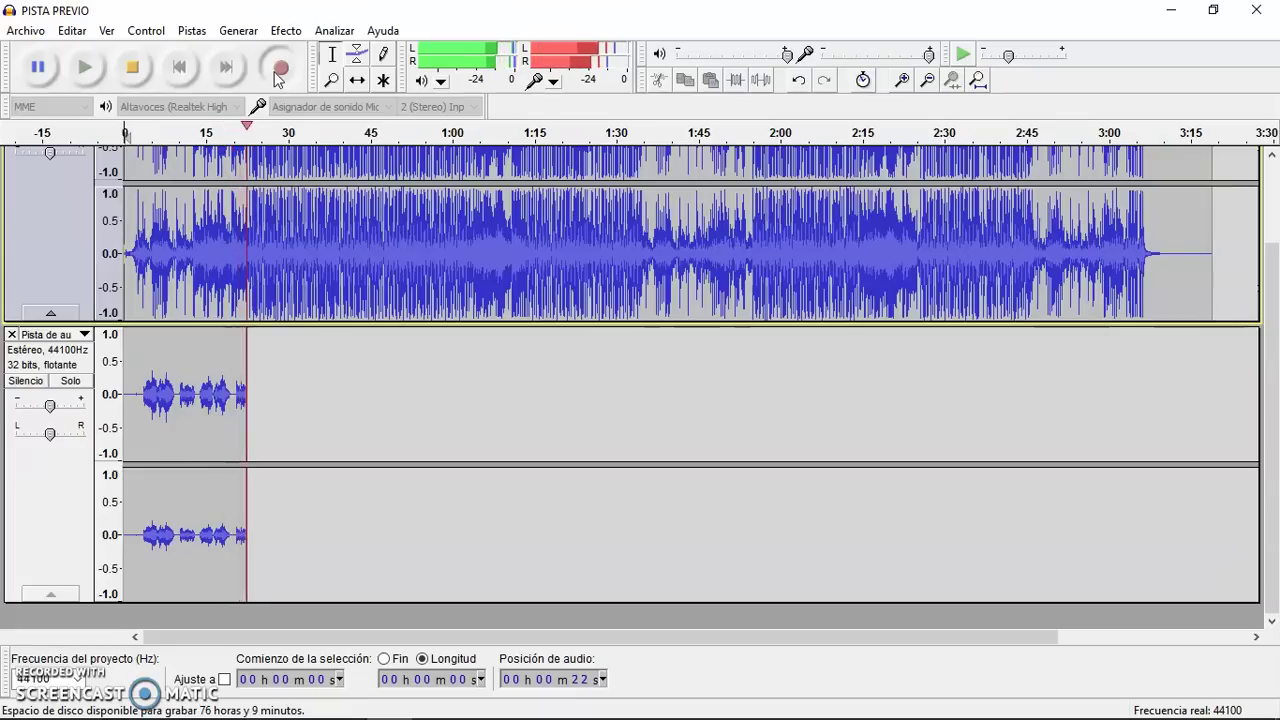
key("space")
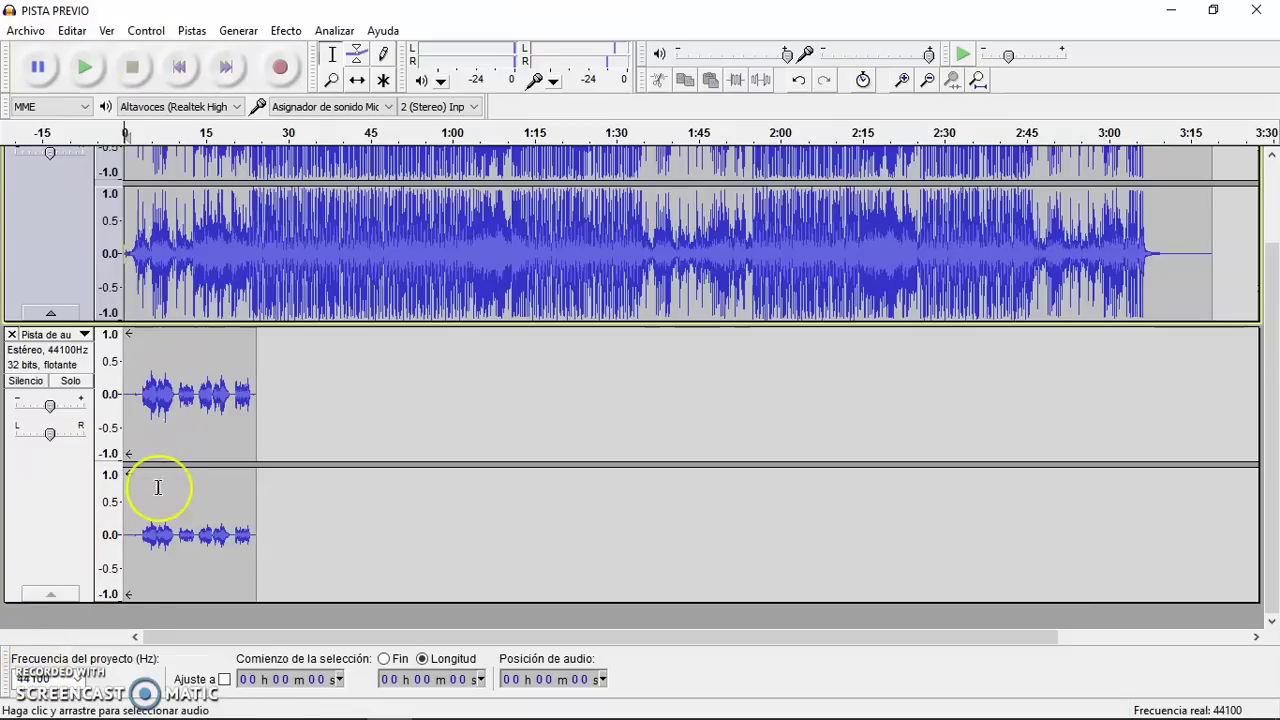
left_click(84, 70)
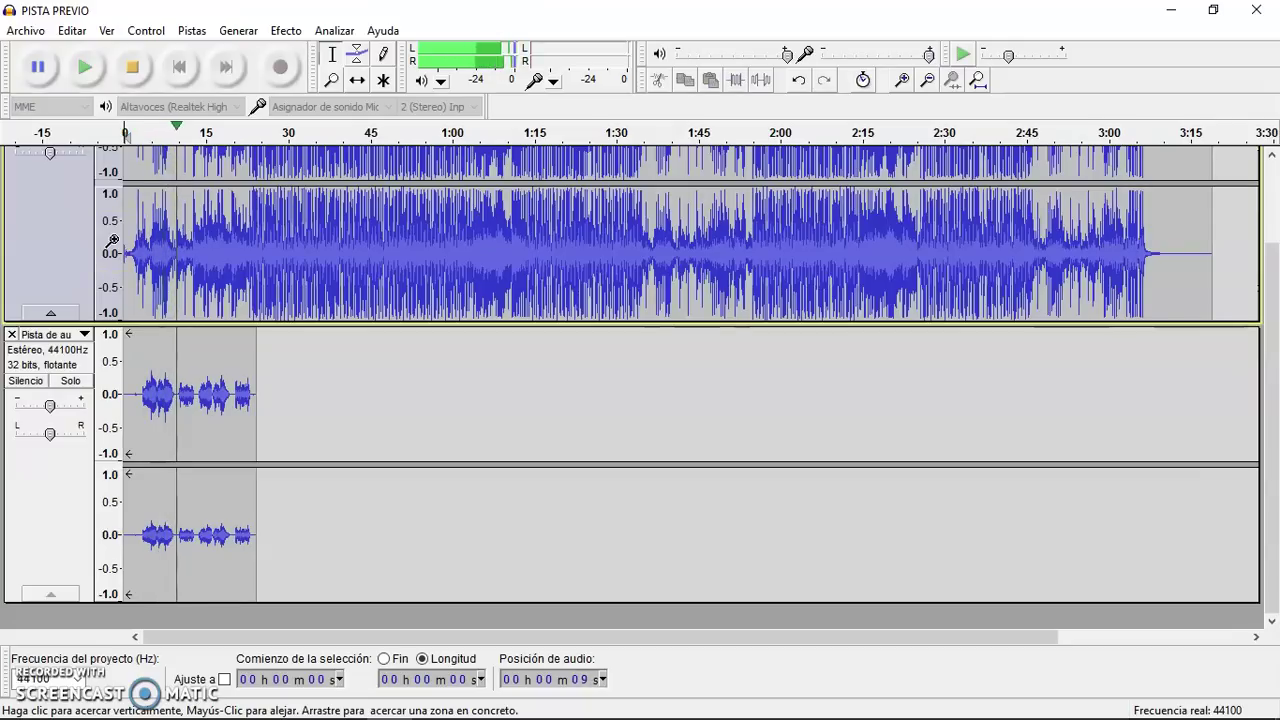
left_click(141, 78)
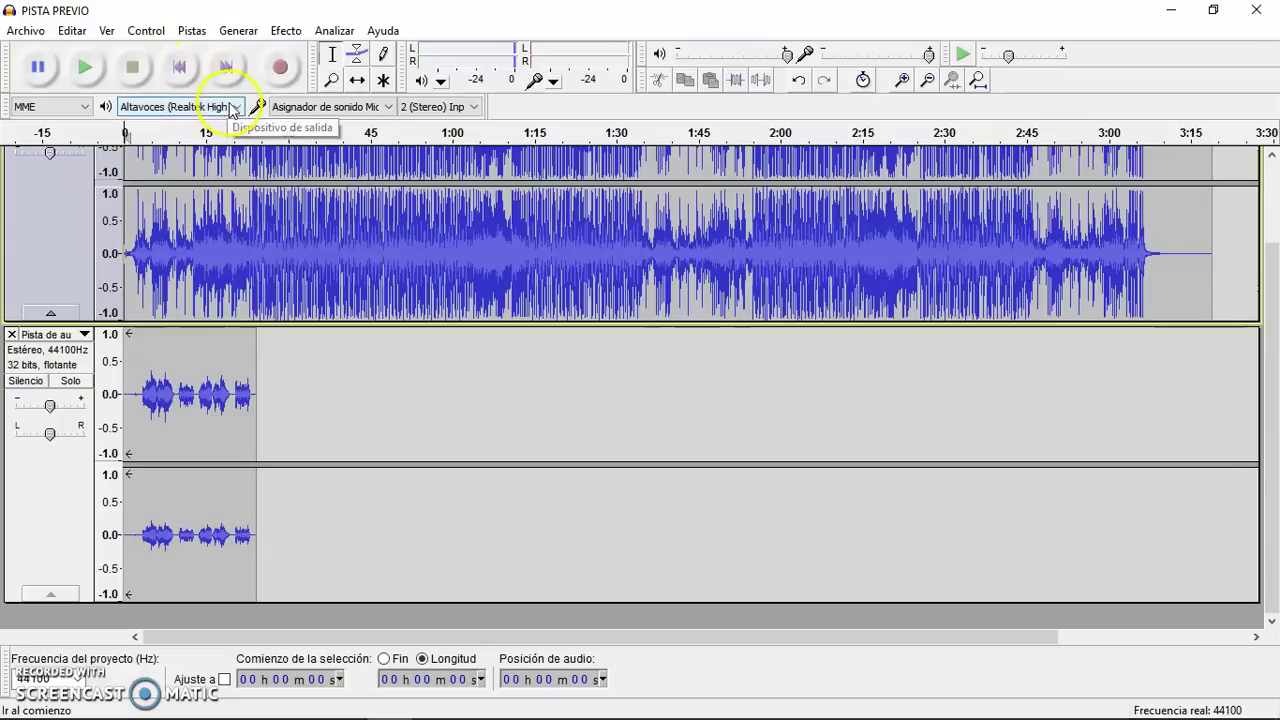
Step: Capture a noise profile from the silent first 3.5 seconds or so of the voice recording
double_click(215, 373)
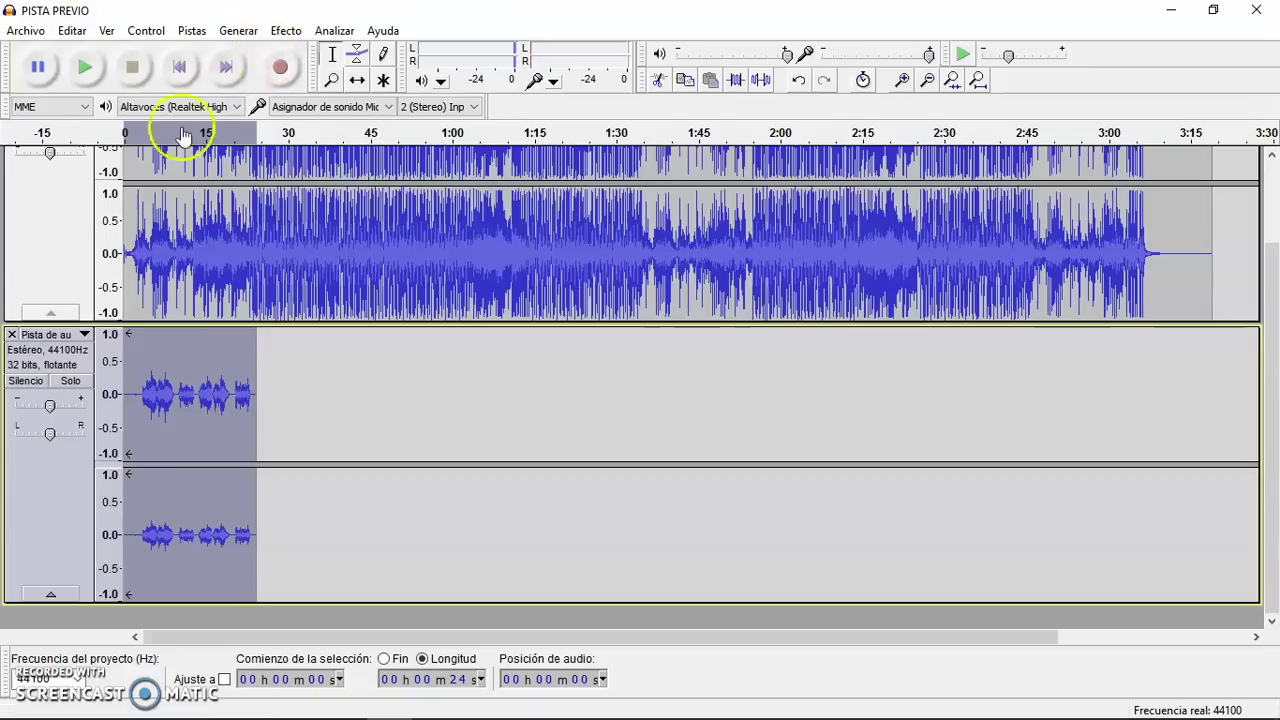
left_click(124, 440)
key("ctrl+1")
key("ctrl+1")
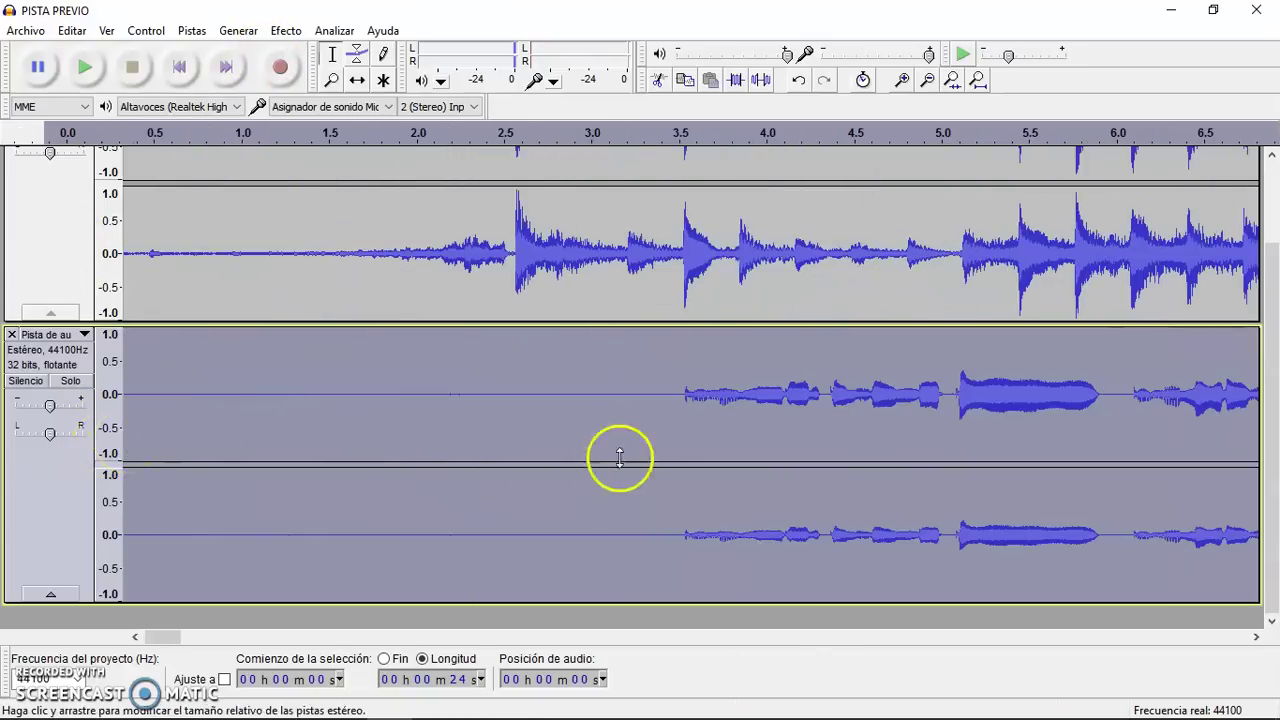
left_click(684, 410)
left_click_drag(652, 408, 503, 400)
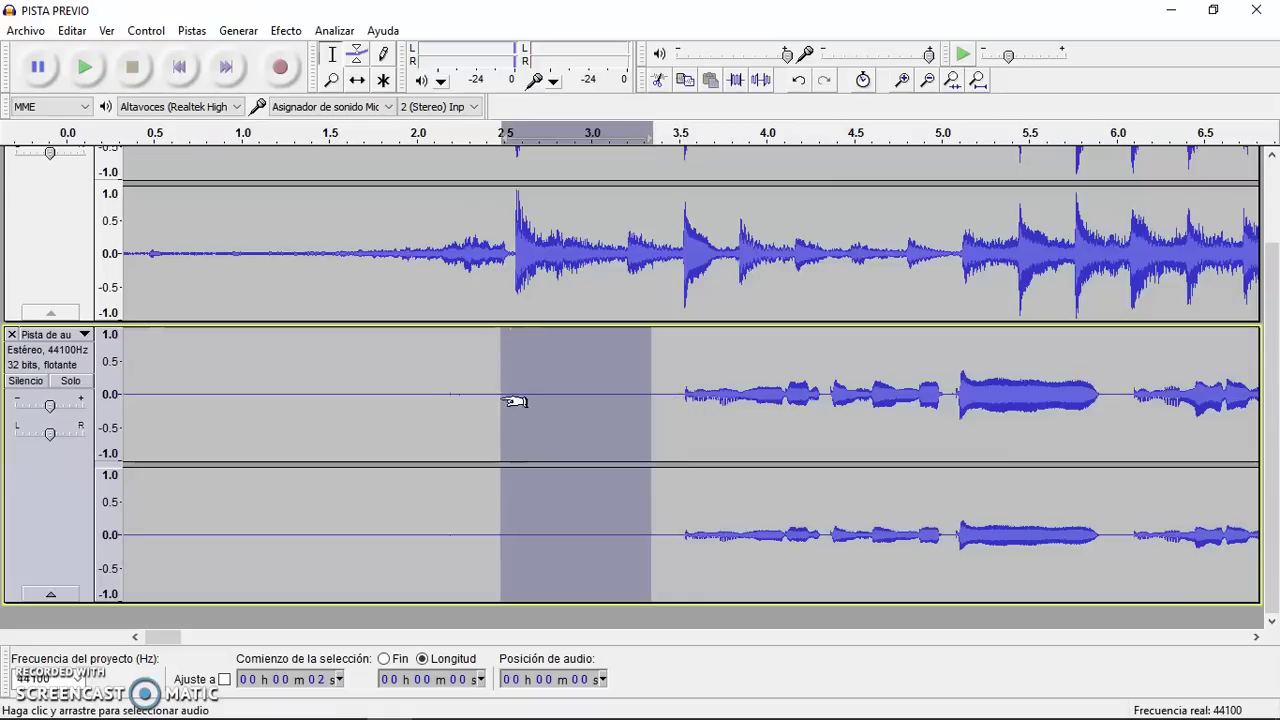
left_click_drag(671, 407, 110, 400)
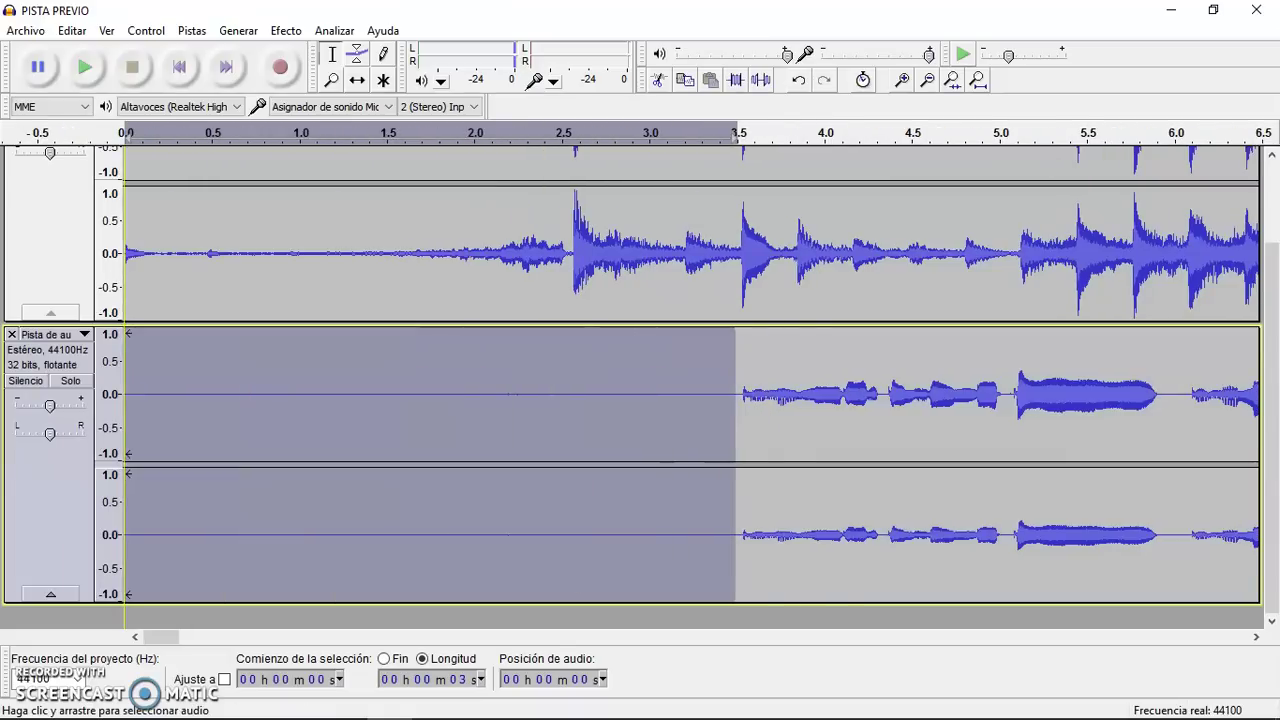
left_click(286, 30)
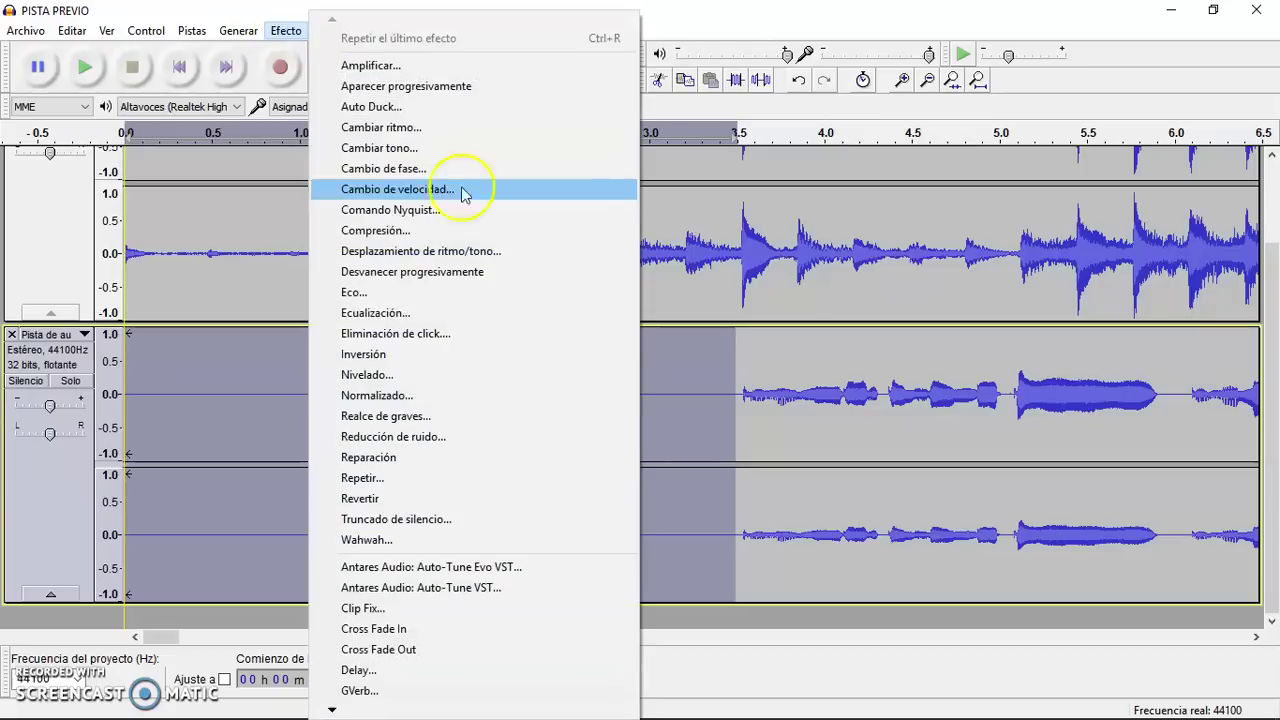
left_click(505, 436)
left_click(644, 279)
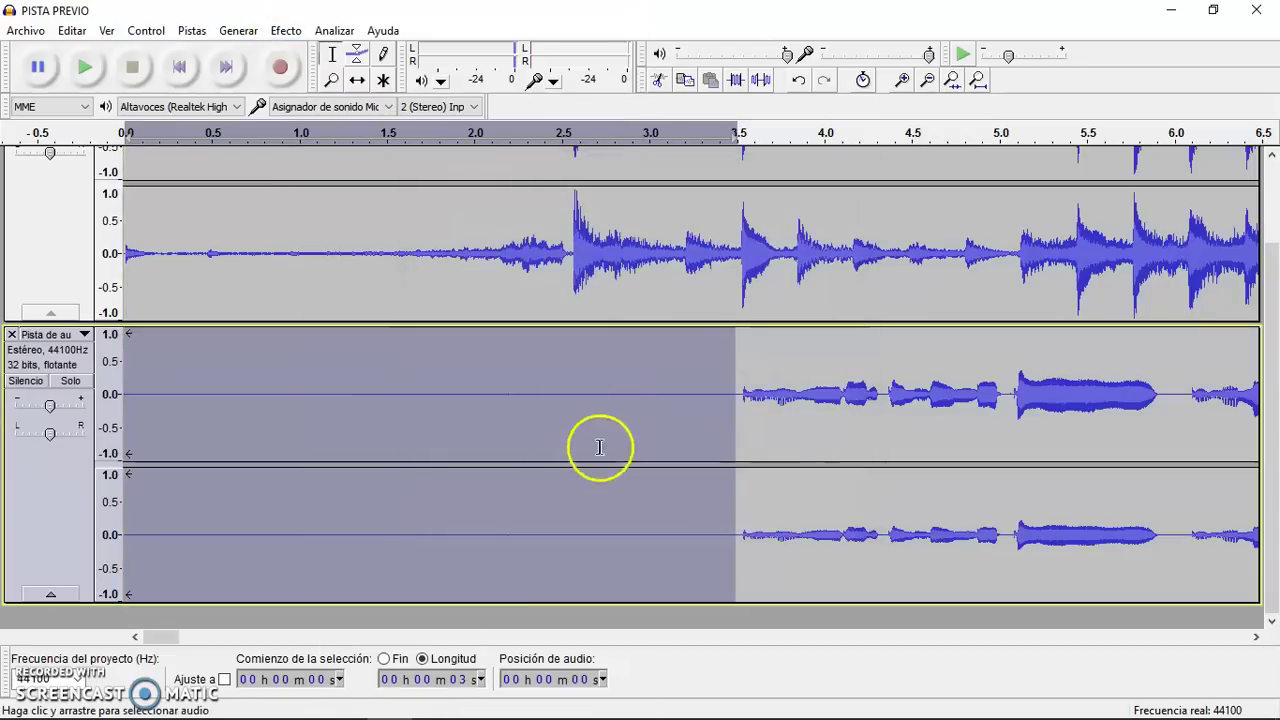
Step: Apply Noise Reduction at 24 dB to the entire voice recording, with the noise set to be eliminated
double_click(598, 450)
key("ctrl+f")
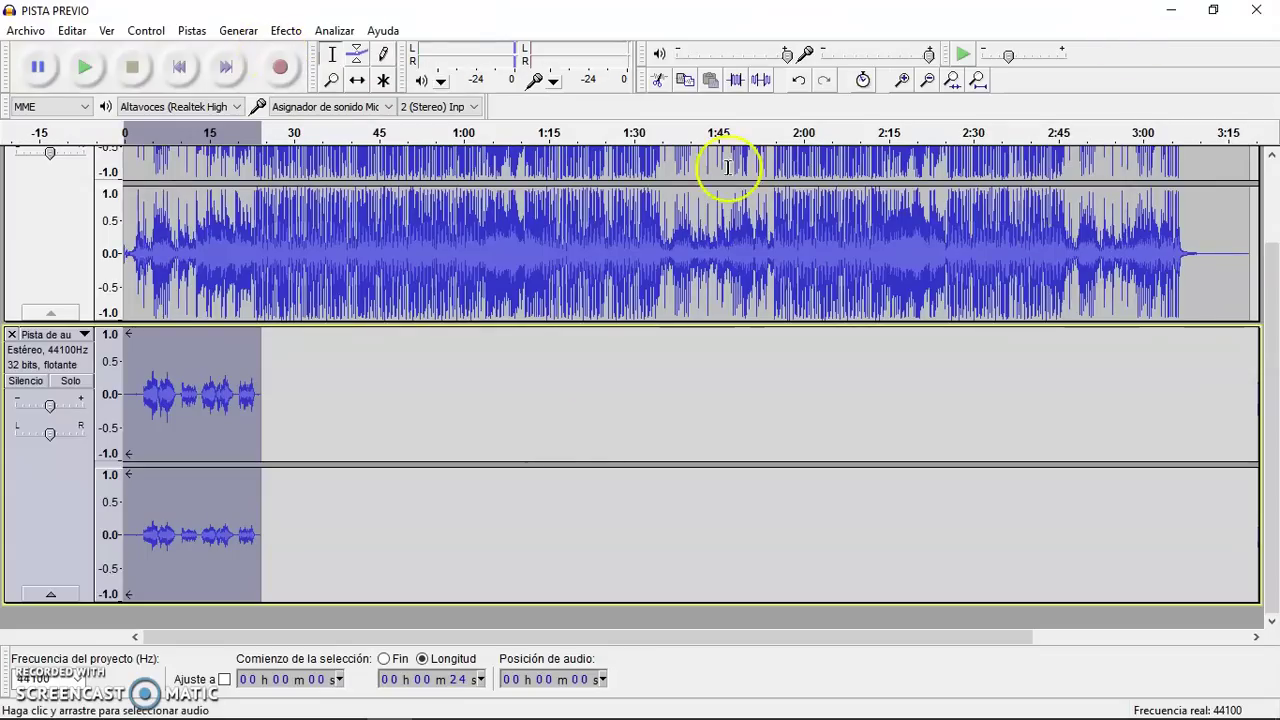
left_click(285, 31)
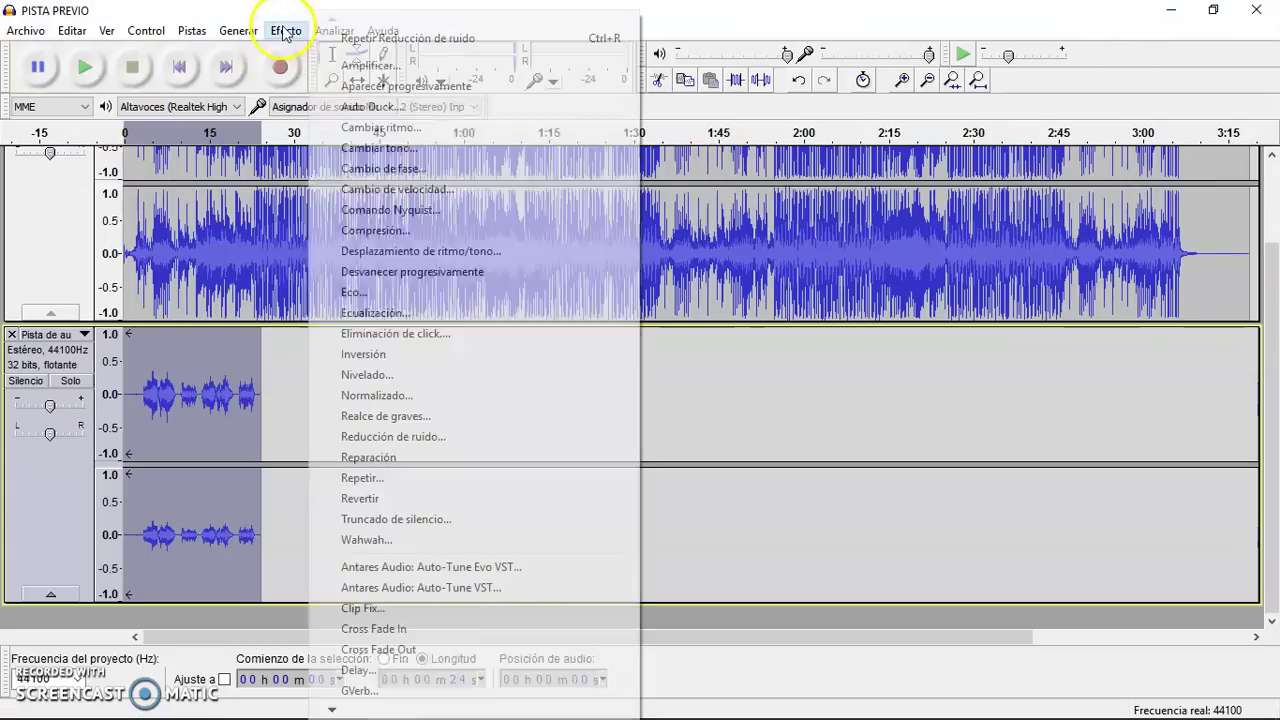
left_click(476, 440)
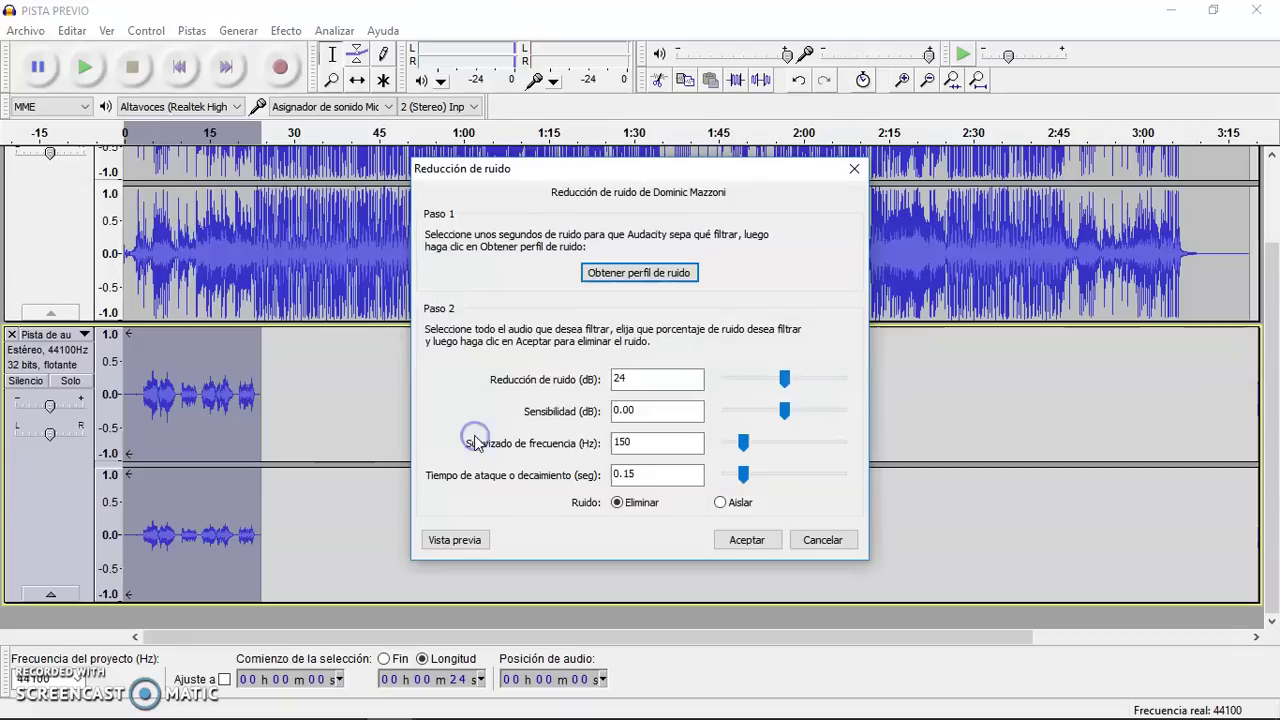
left_click(747, 540)
Step: Capture a new noise profile from the voice recording's silent opening, about the first 3.5 seconds
key("ctrl+1")
key("ctrl+1")
key("ctrl+1")
key("ctrl+1")
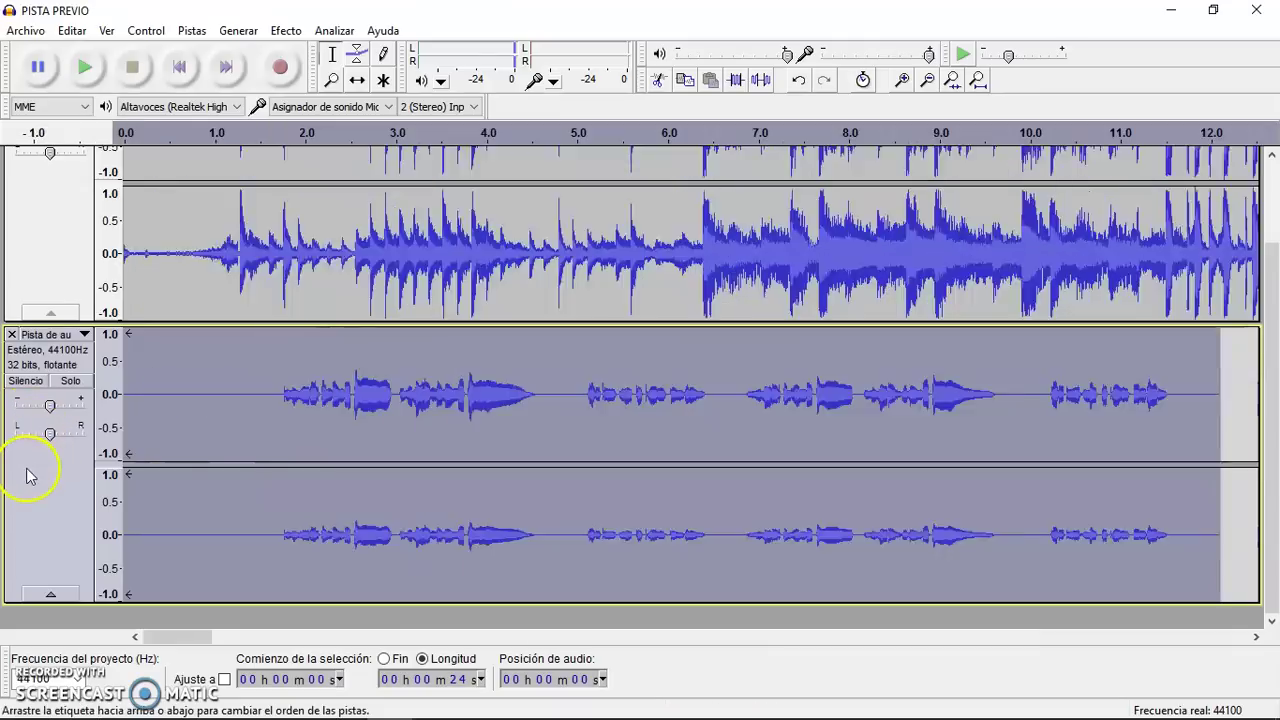
left_click(751, 411)
key("shift+Home")
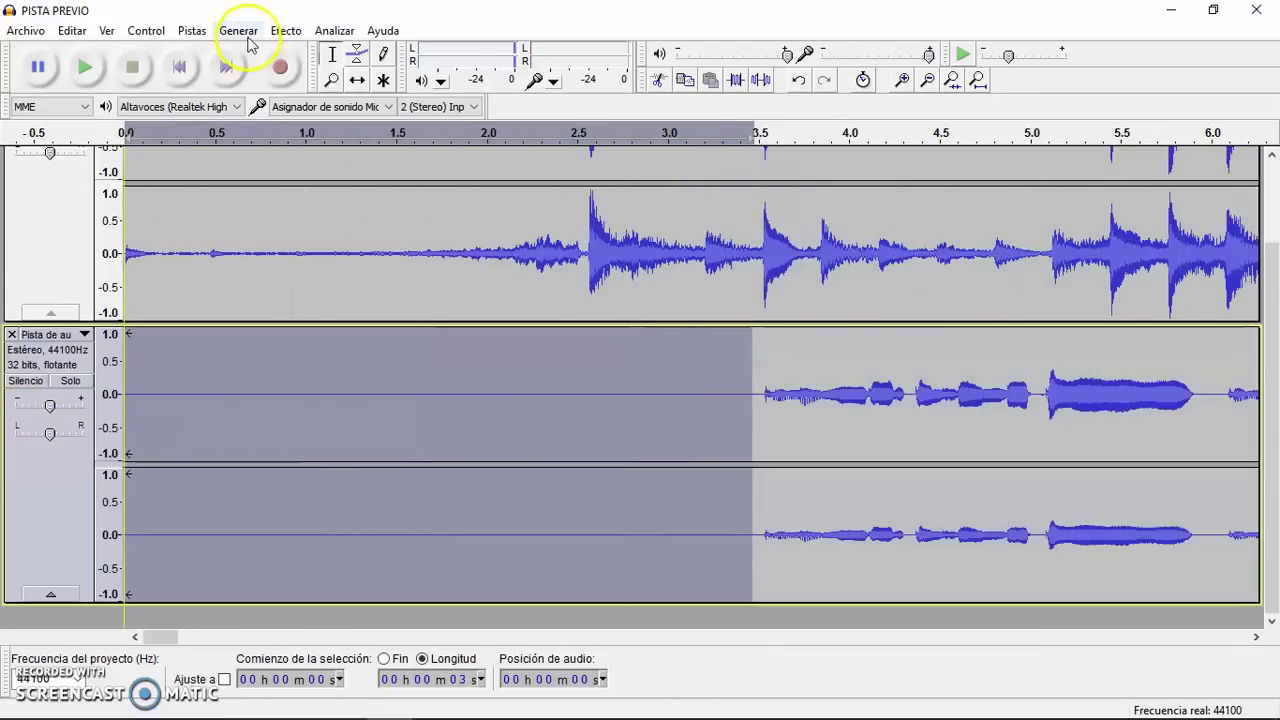
left_click(286, 31)
left_click(490, 437)
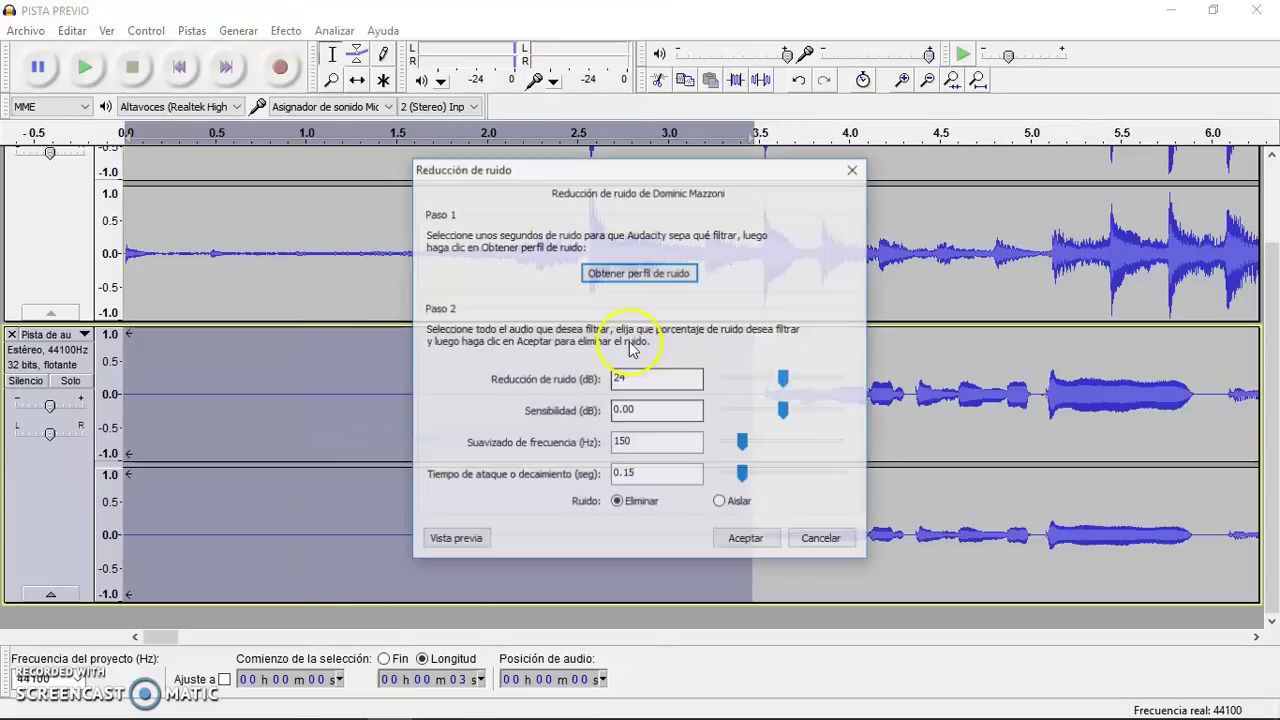
left_click(600, 272)
Step: Run Noise Reduction a second time on the whole voice recording at 24 dB using the new profile
double_click(717, 458)
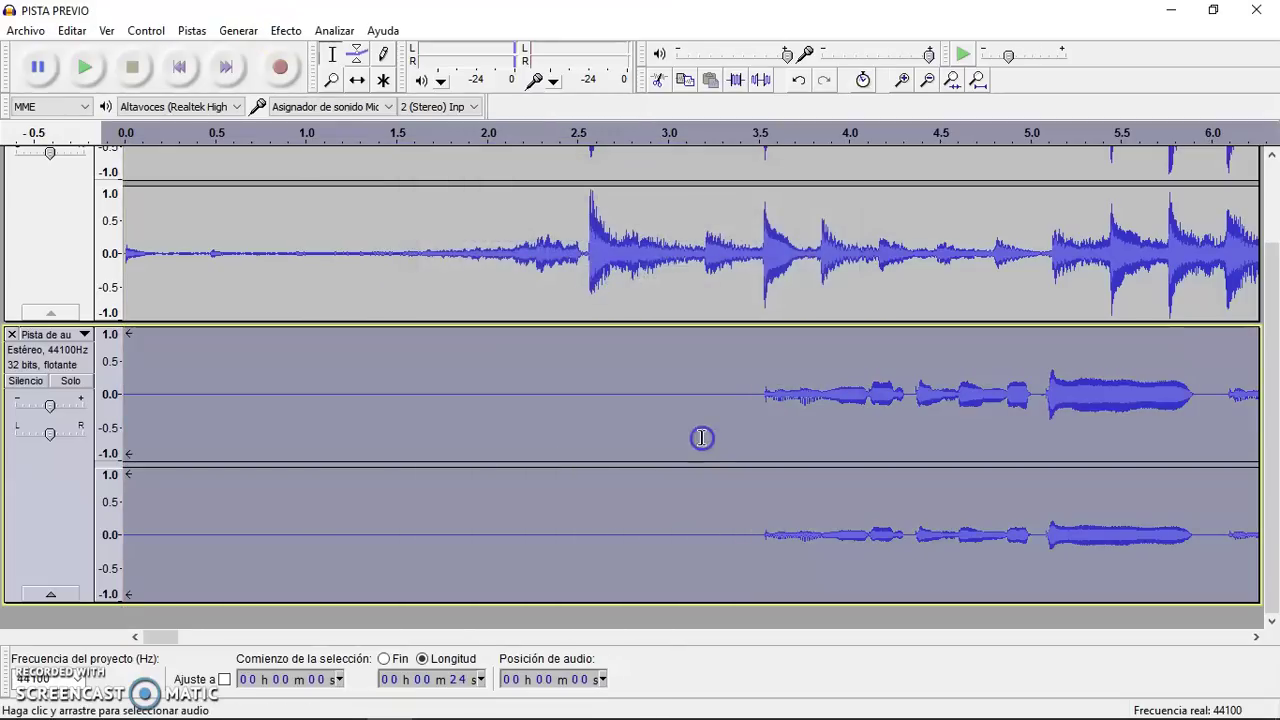
key("ctrl+f")
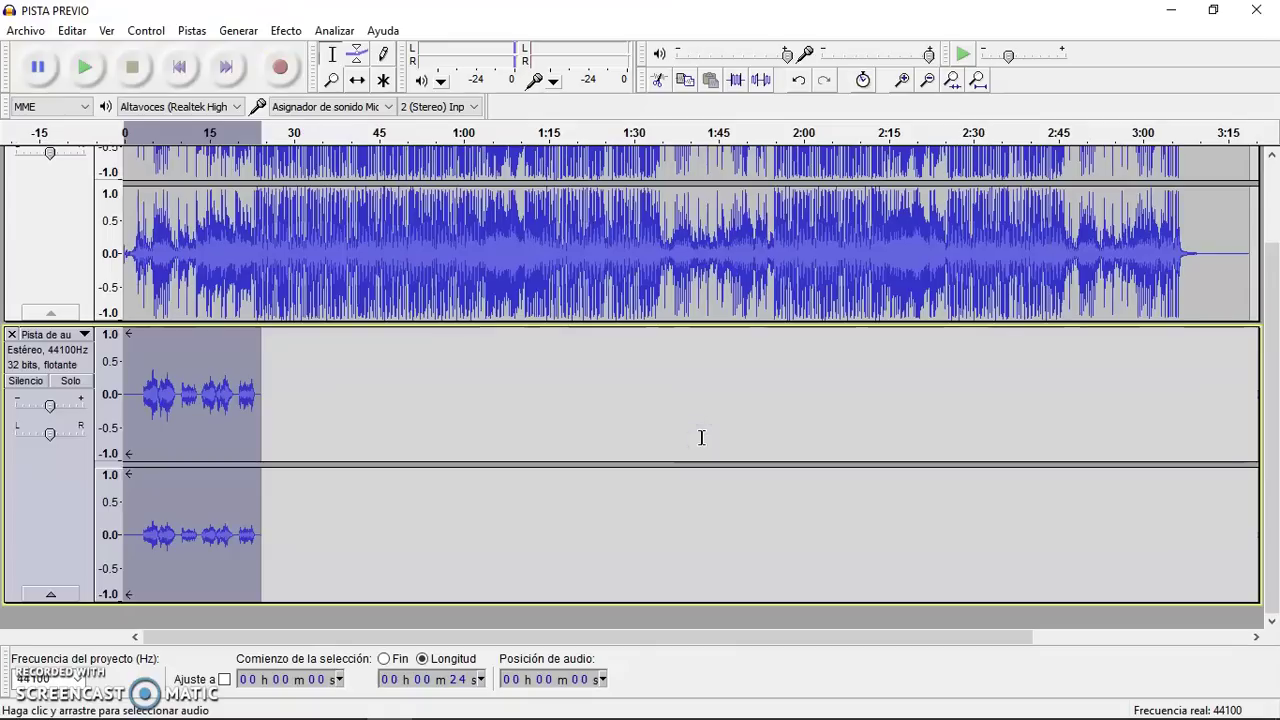
left_click(279, 31)
left_click(443, 434)
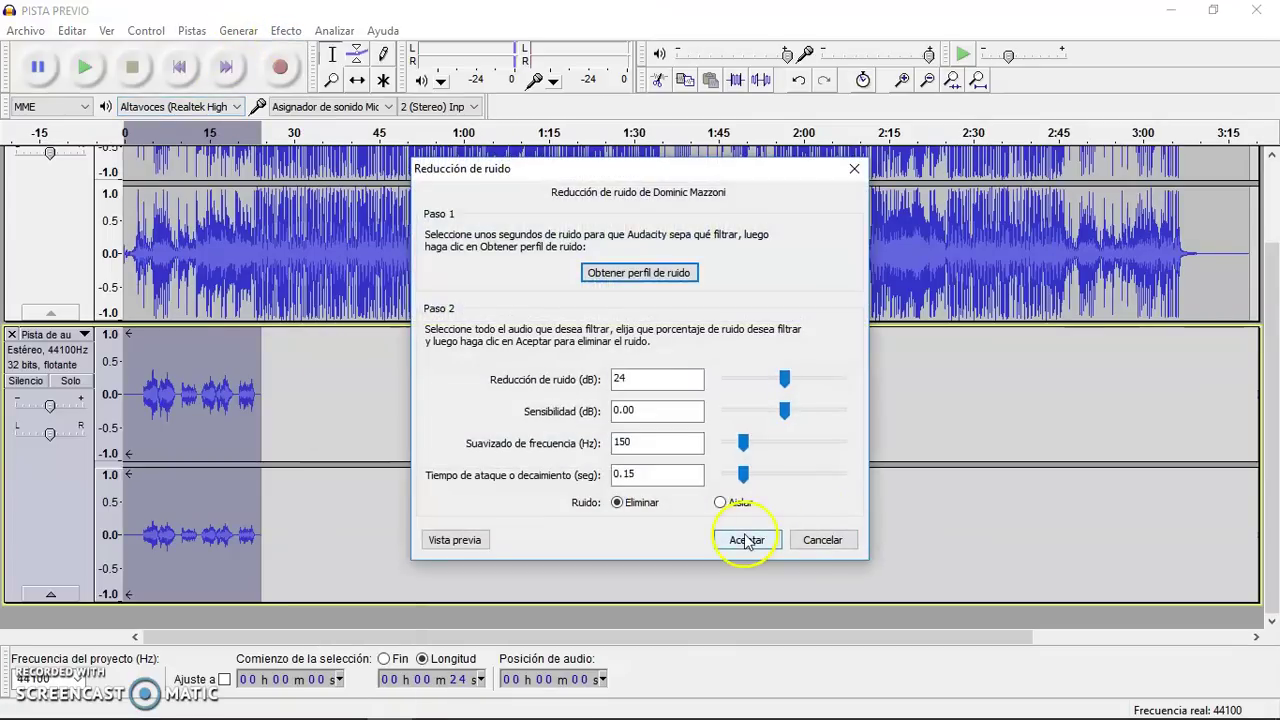
left_click(746, 539)
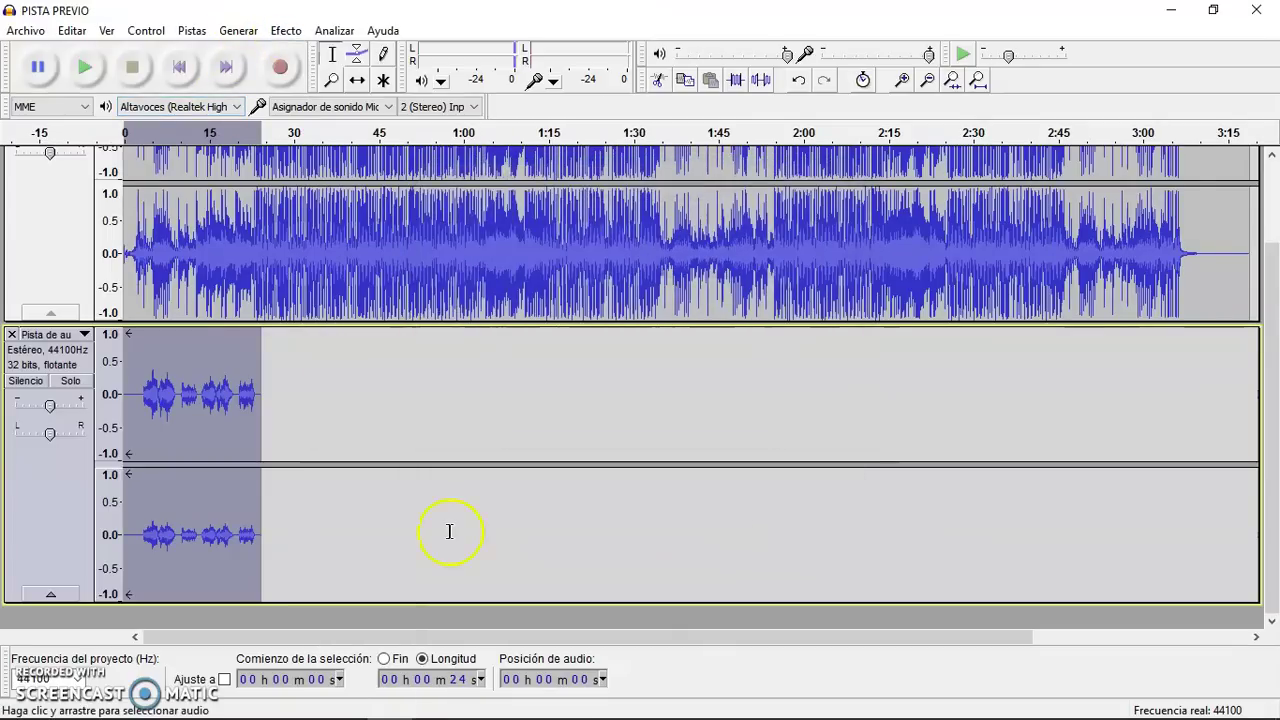
Step: Apply Compression to the voice recording with a -15 dB threshold, -40 dB noise floor and 2:1 ratio, with make-up gain to 0 dB
left_click(285, 31)
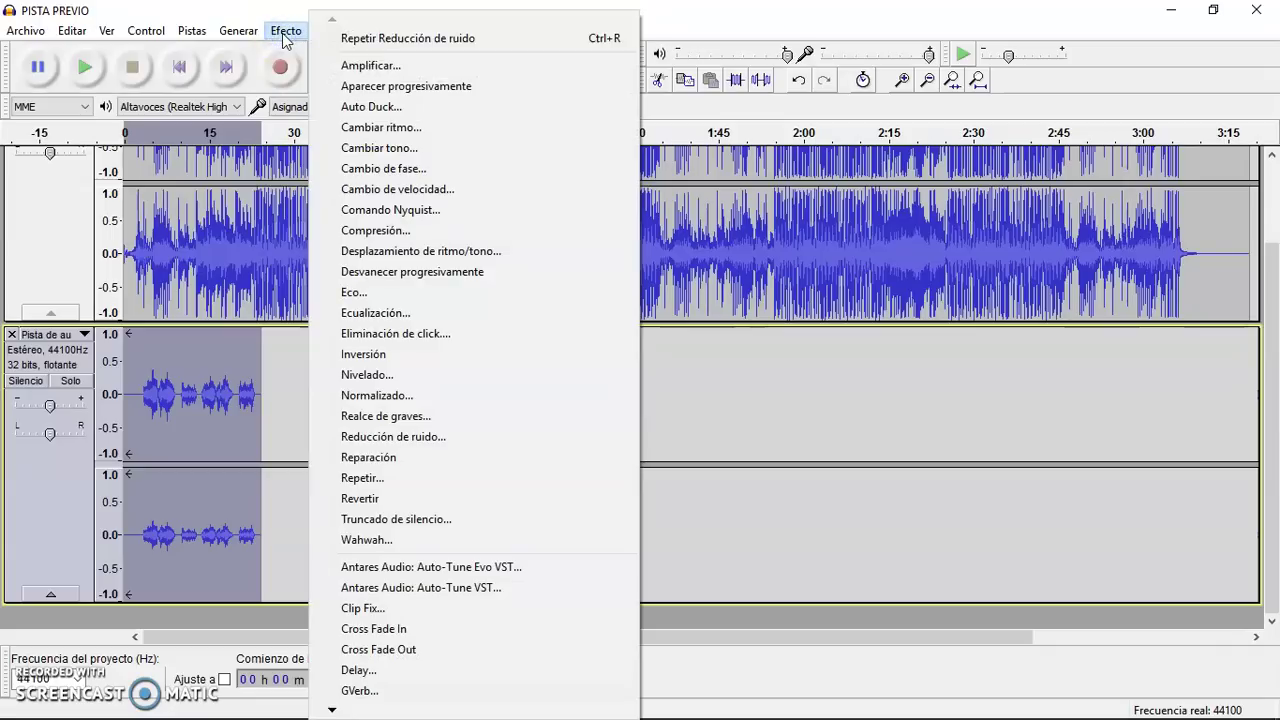
left_click(400, 230)
left_click(755, 374)
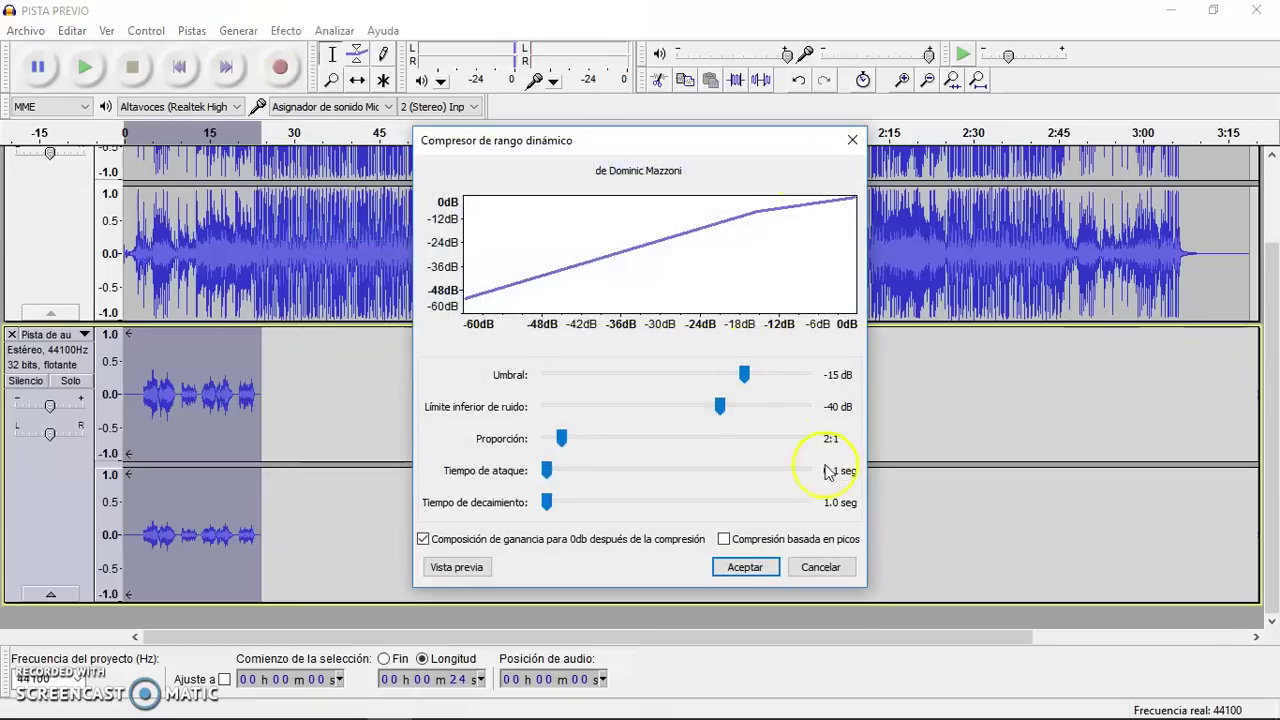
left_click(746, 566)
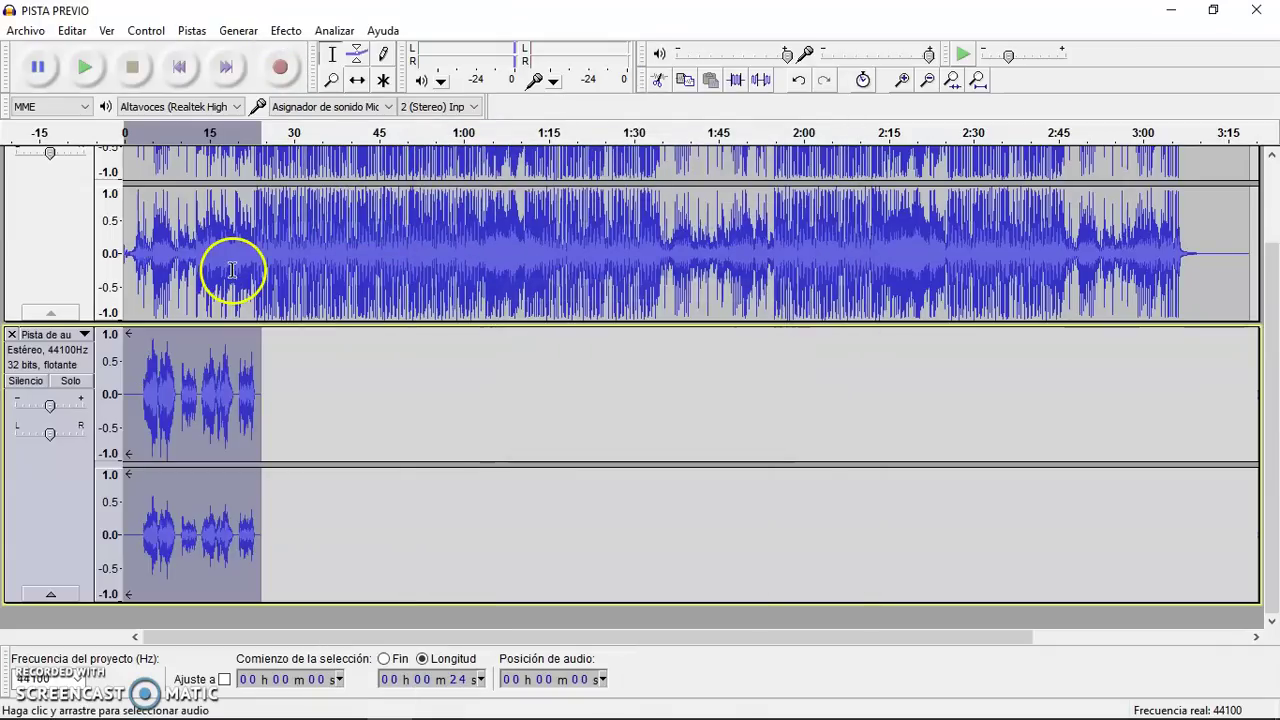
Step: Equalize the voice recording with the Bass Boost curve, lowering its 100 Hz point to about 7.5 dB
left_click(285, 31)
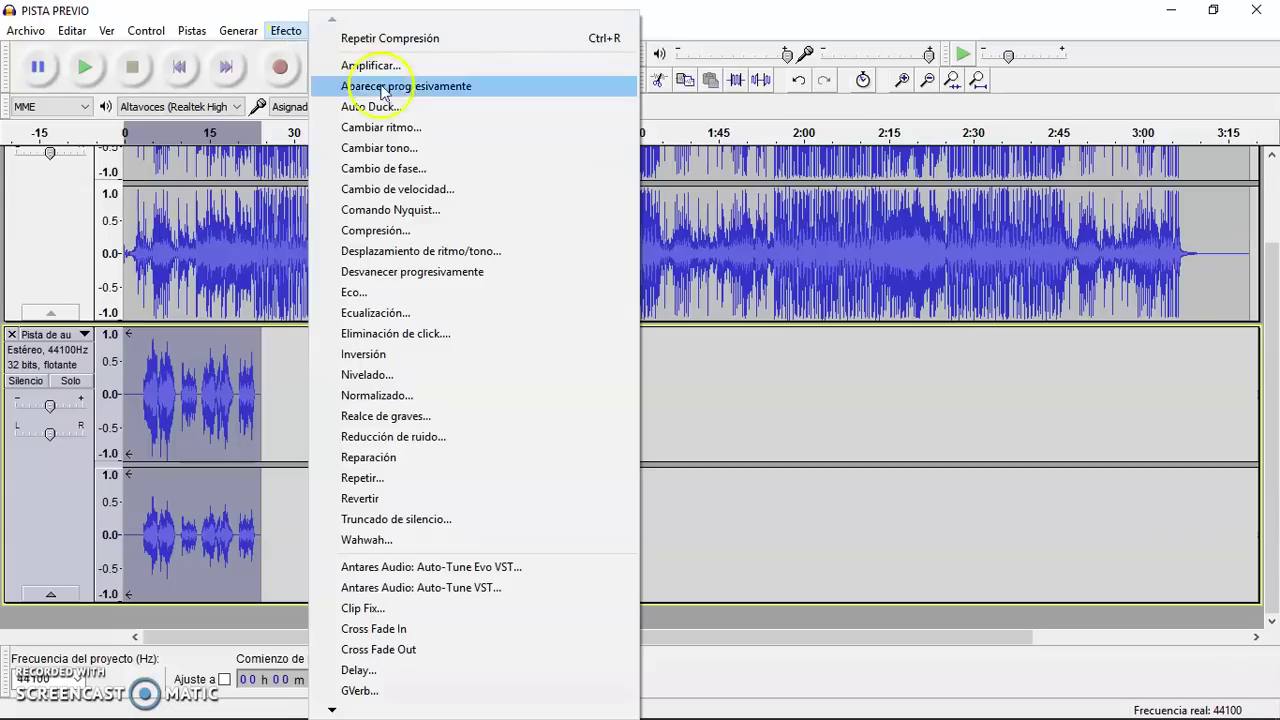
left_click(404, 314)
left_click(471, 553)
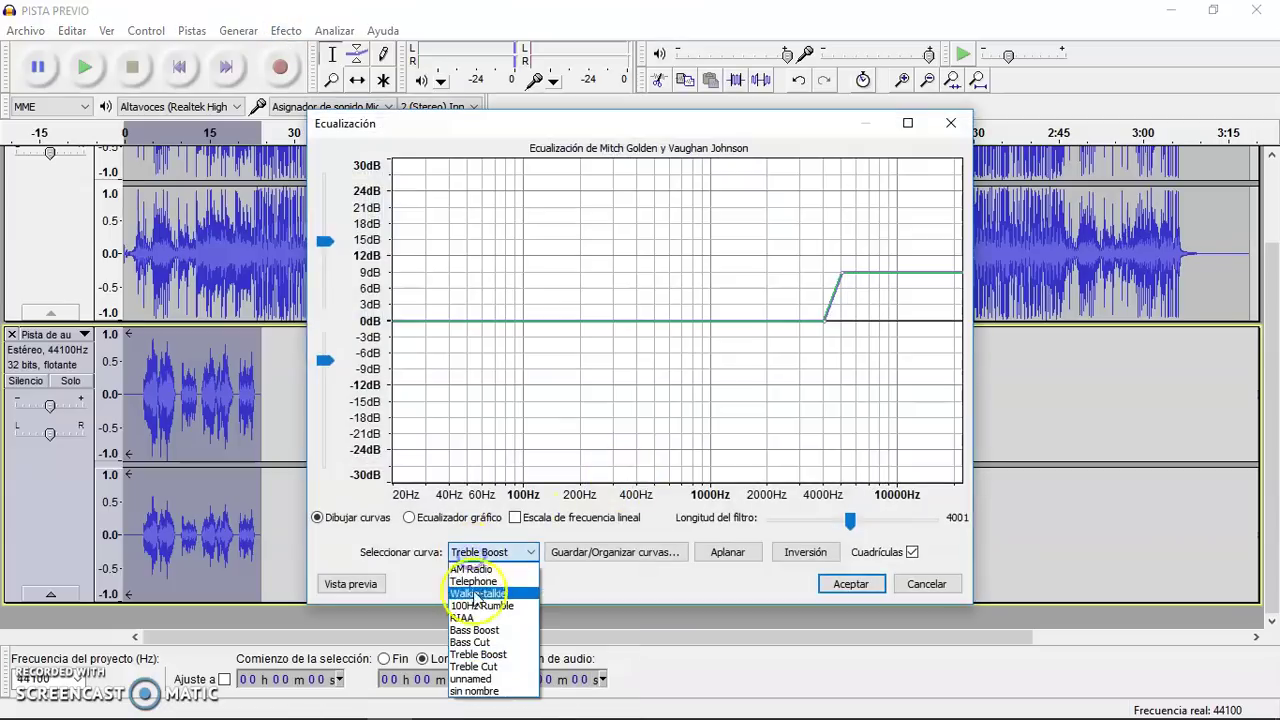
left_click(474, 630)
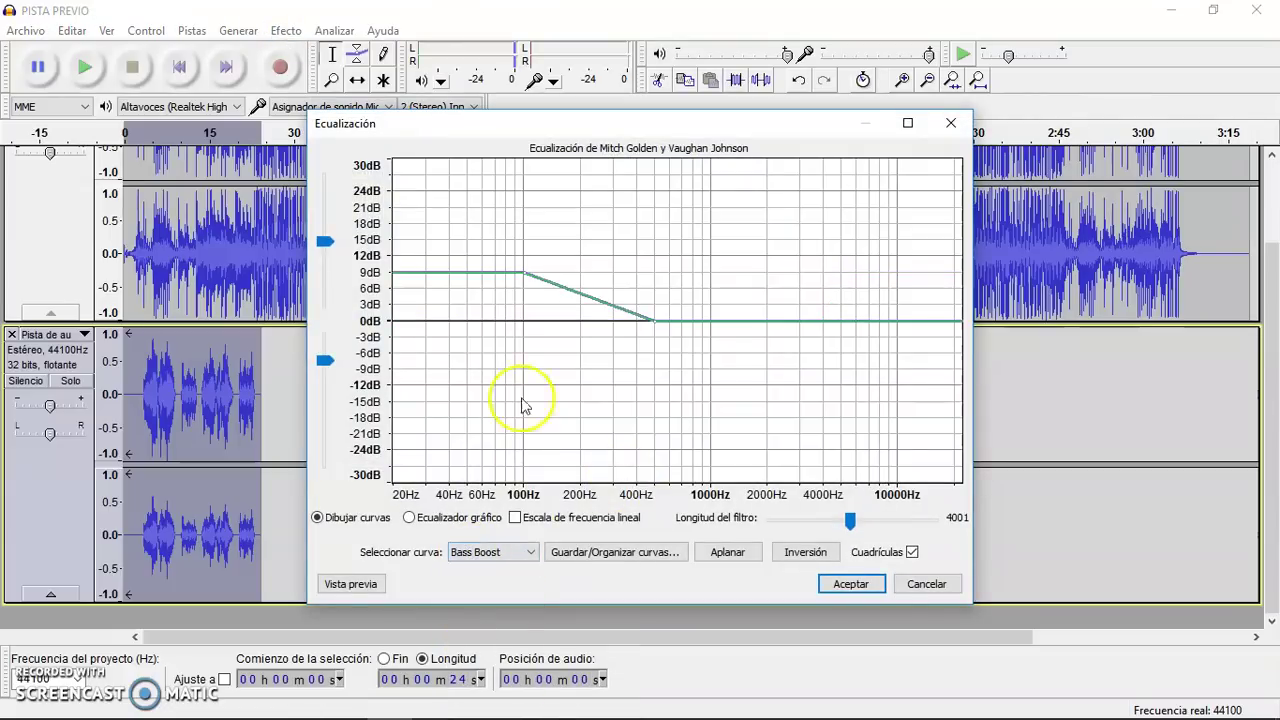
left_click_drag(523, 274, 523, 279)
left_click(850, 588)
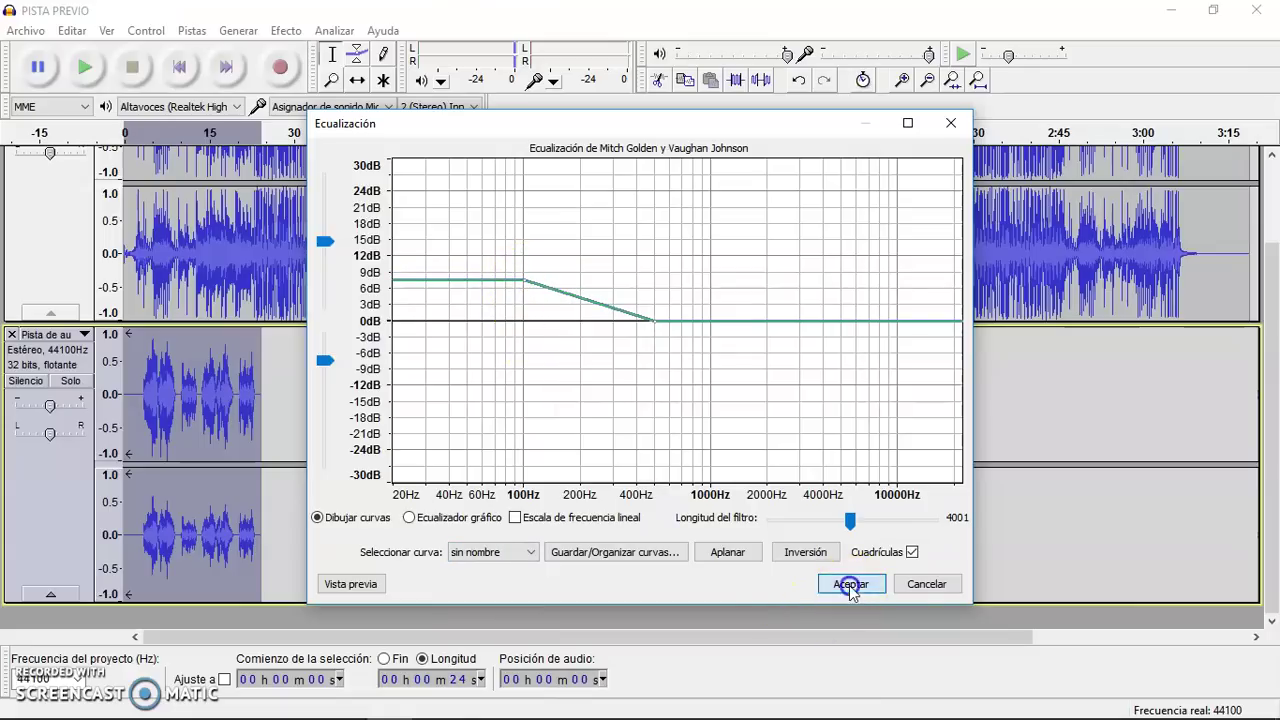
Step: Apply a second Equalization to the voice recording using the Treble Boost curve
left_click(300, 29)
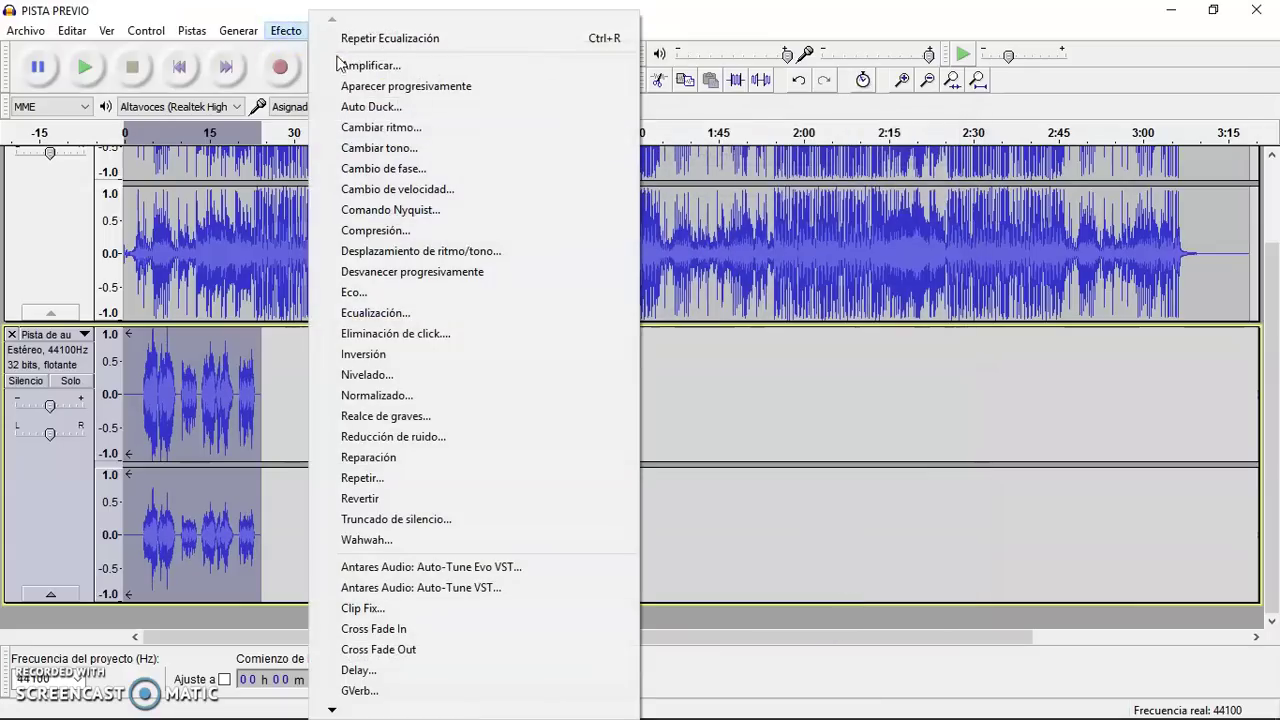
left_click(411, 316)
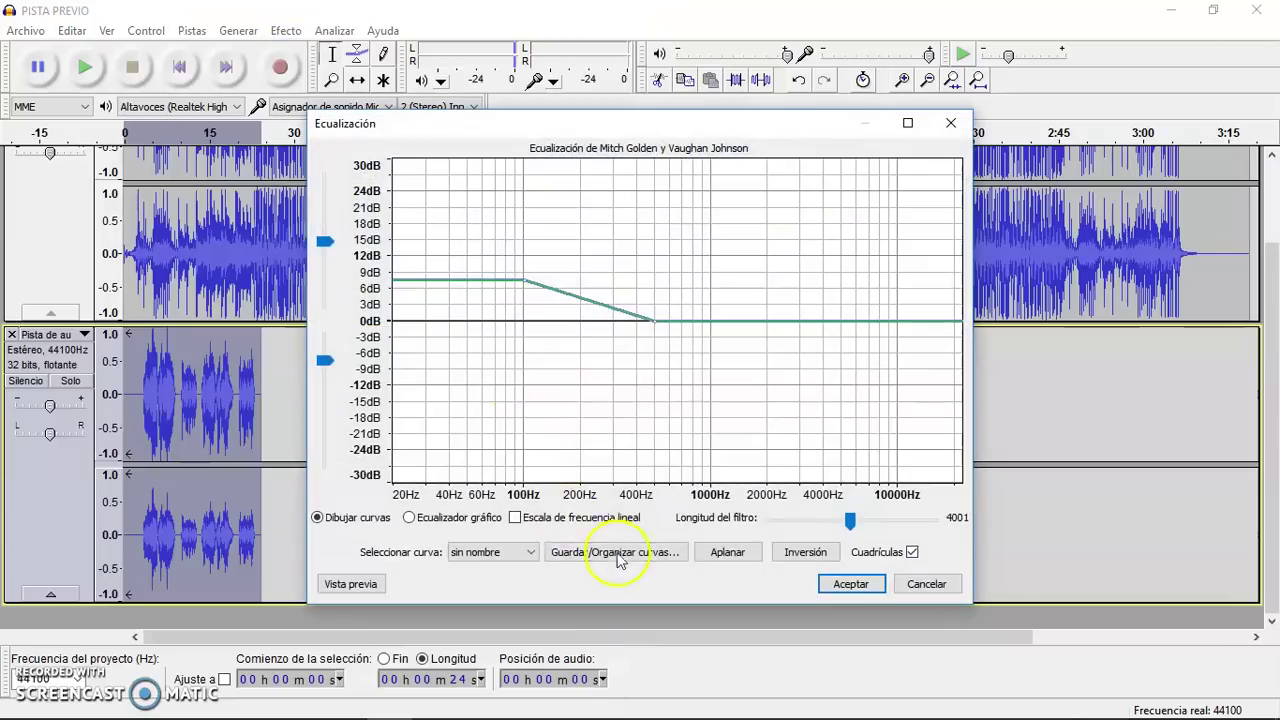
left_click(529, 552)
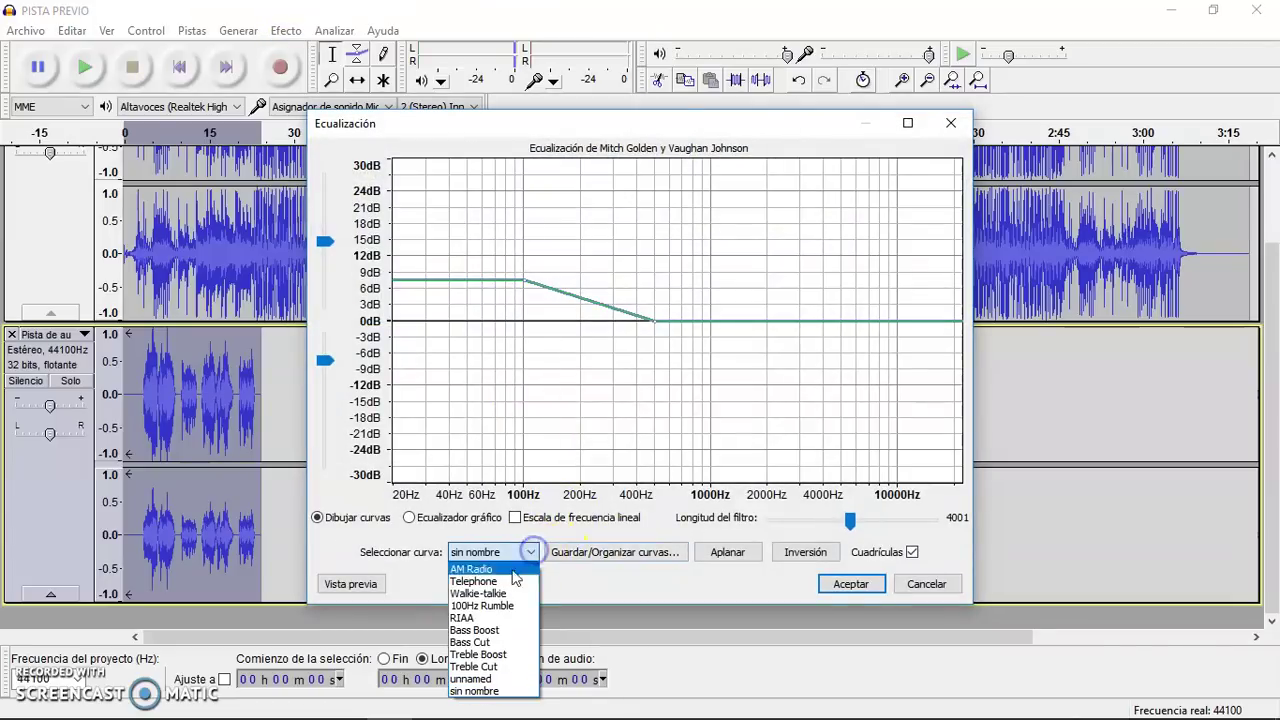
left_click(500, 658)
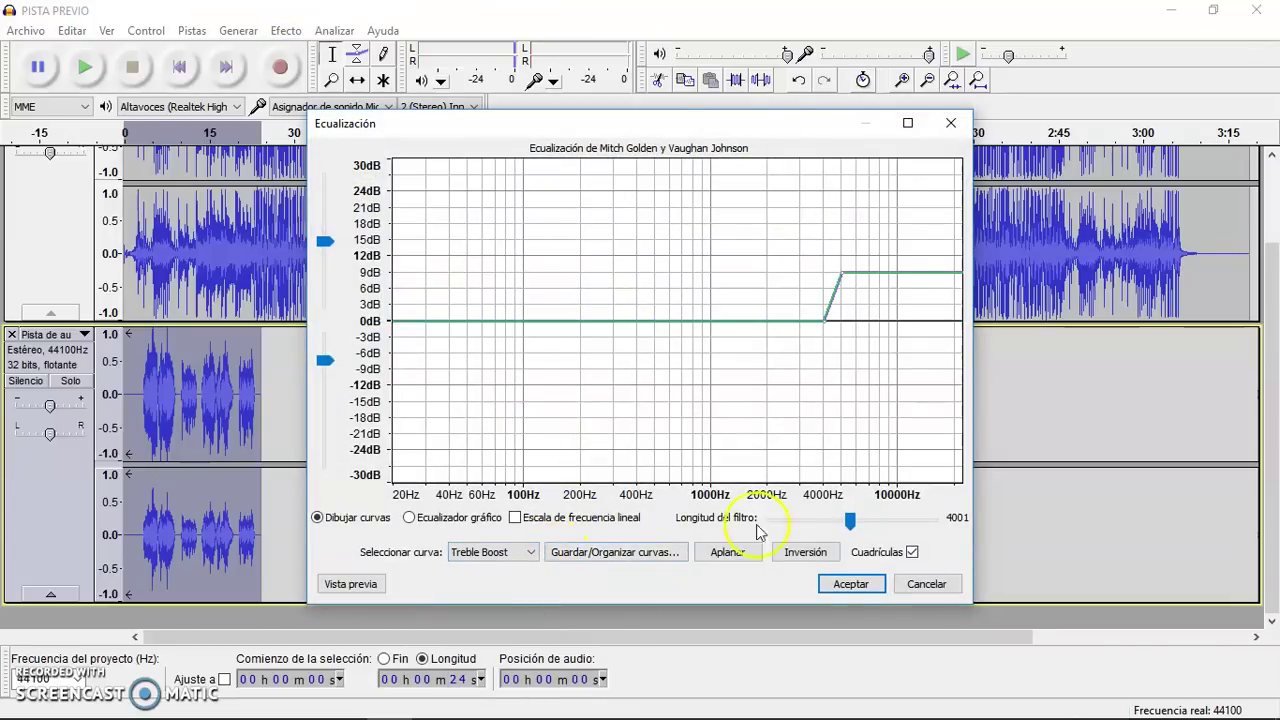
left_click(852, 584)
Step: Level the voice recording with the Moderado degree and a -70 dB noise threshold
left_click(286, 30)
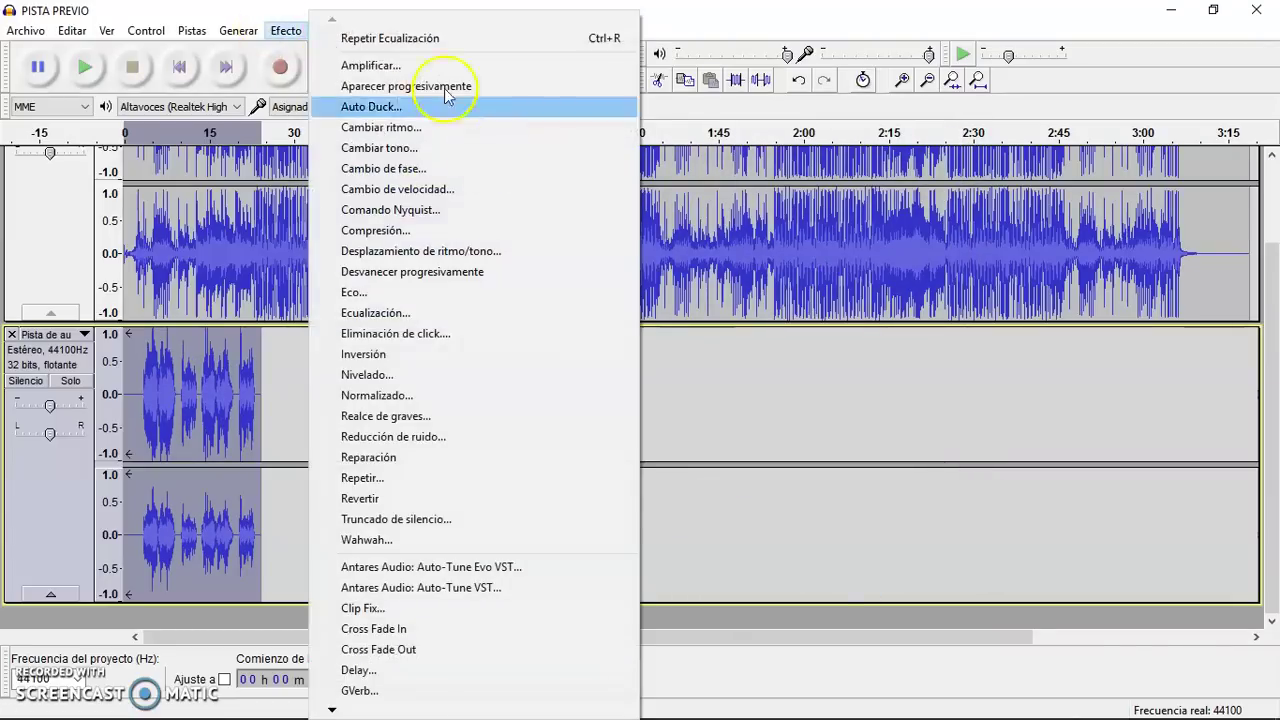
left_click(371, 374)
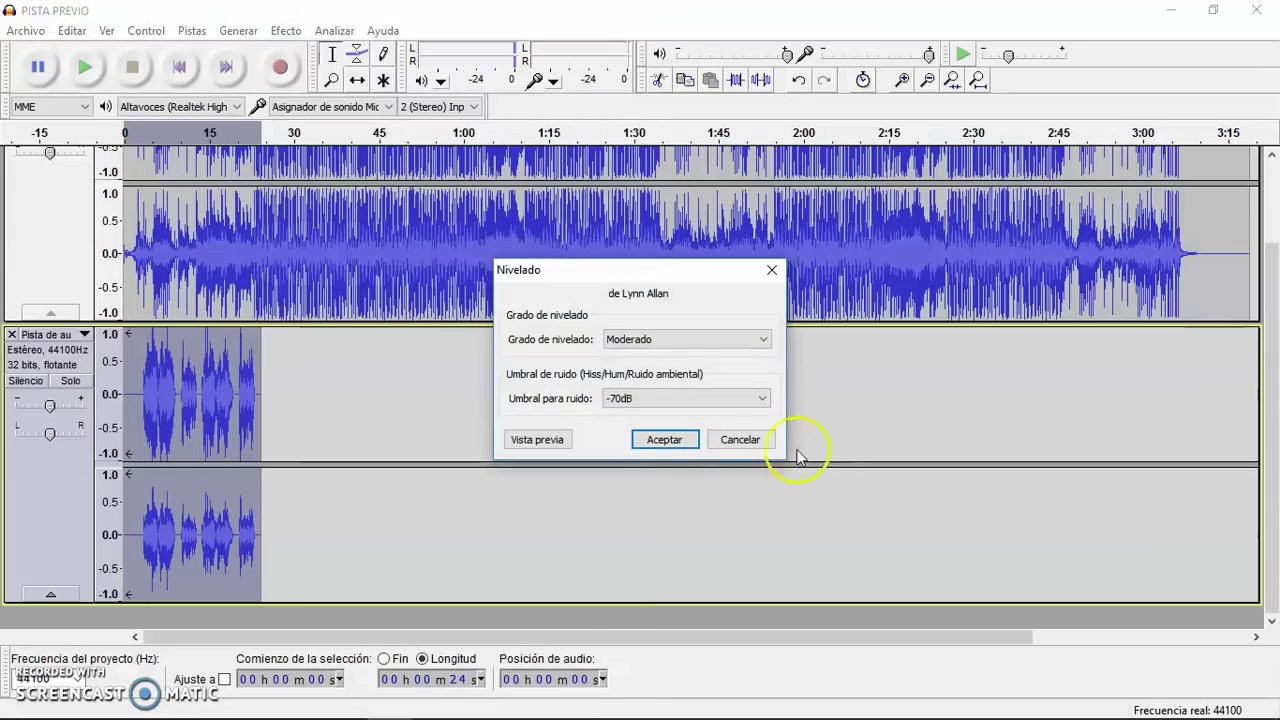
left_click(665, 440)
Step: Normalize the voice recording to a maximum amplitude of -3.0 dB with DC offset removal
left_click(286, 30)
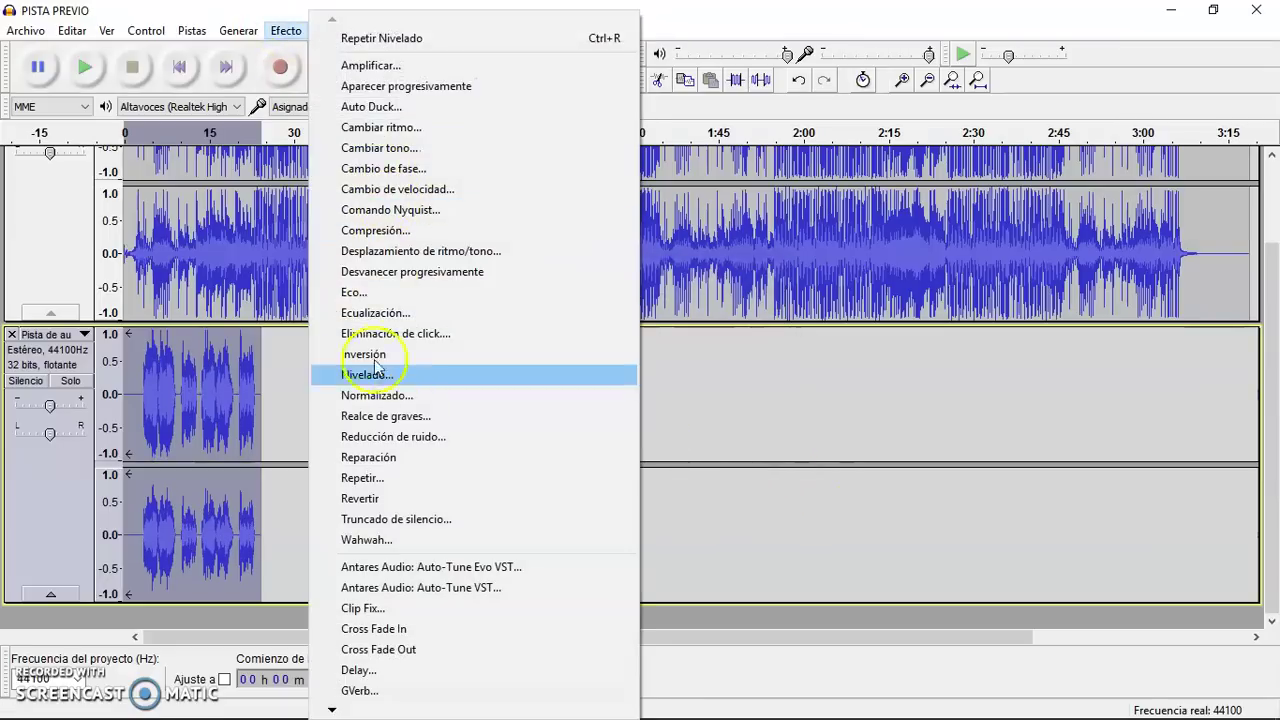
left_click(376, 395)
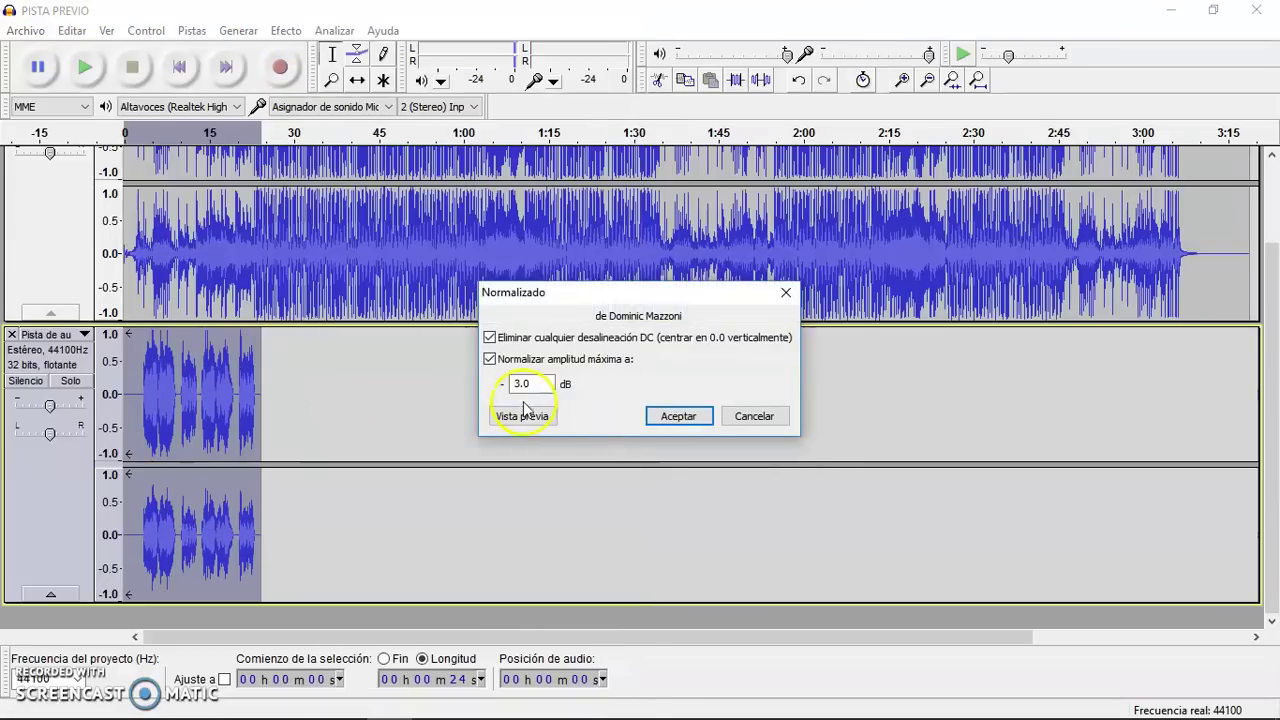
left_click(676, 416)
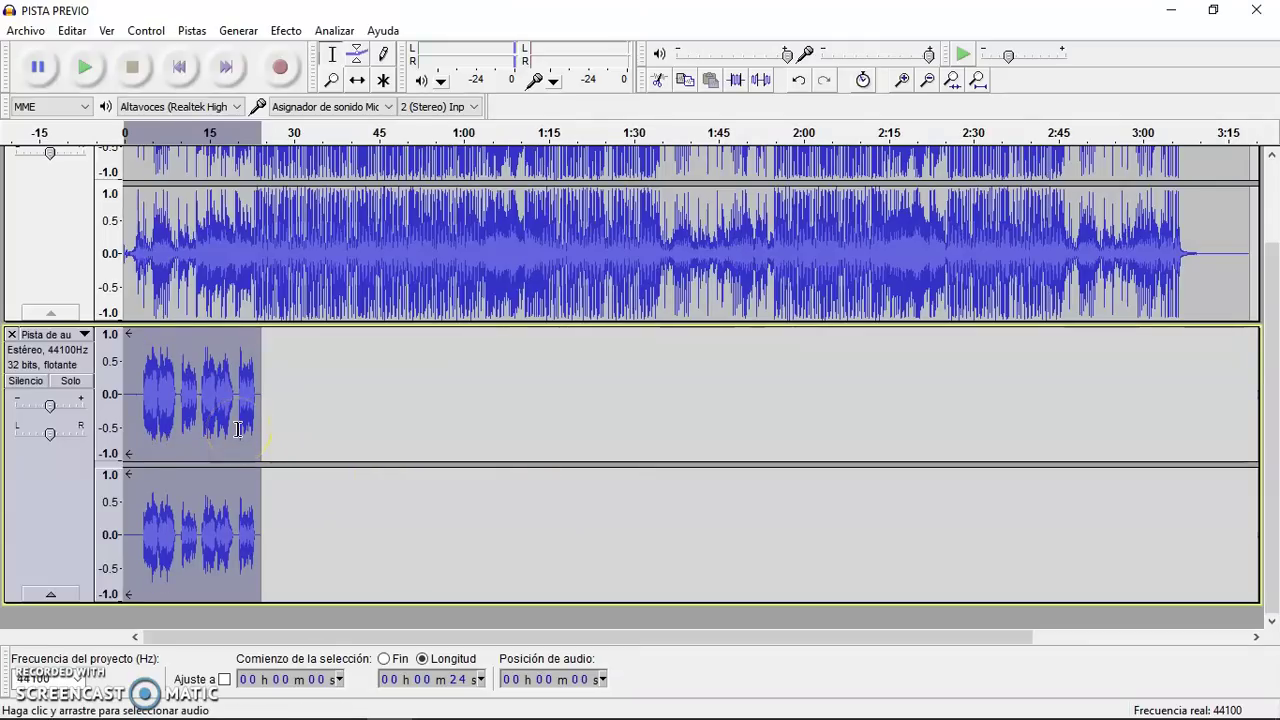
Step: Play the voice together with the backing track from the beginning to check the mix, and stop playback
left_click(174, 66)
left_click(212, 226)
left_click(88, 68)
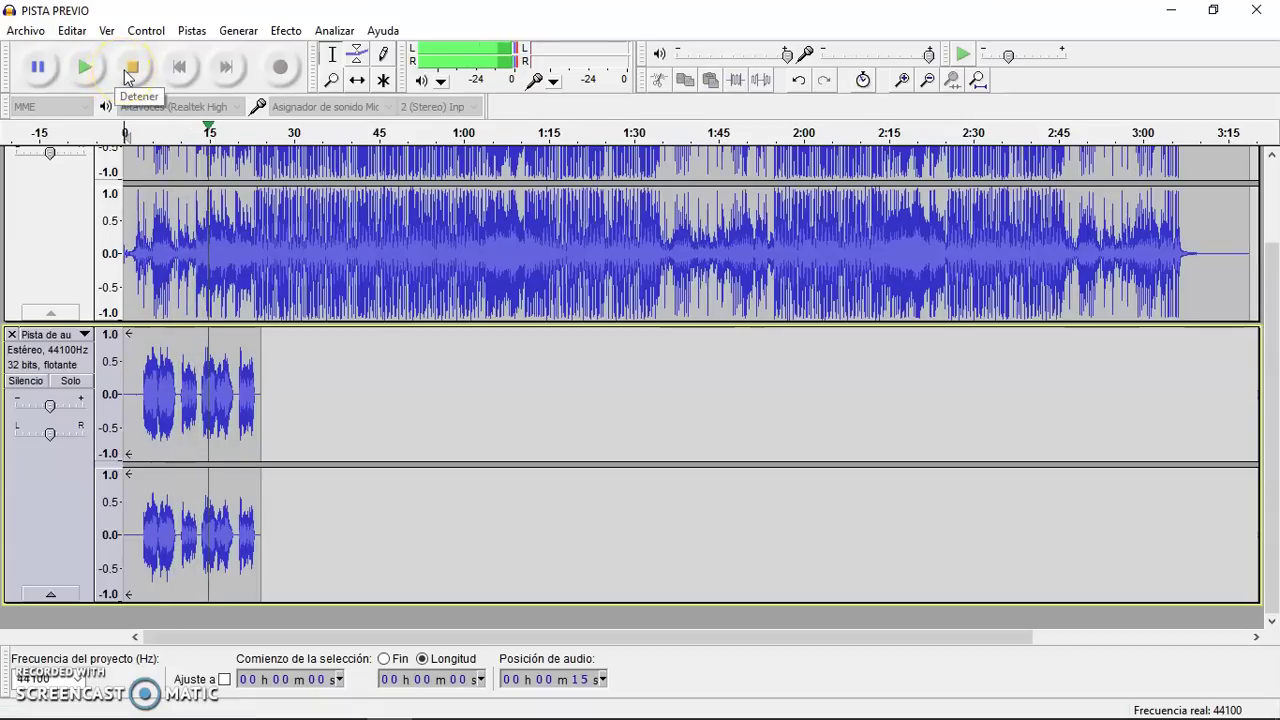
left_click(130, 67)
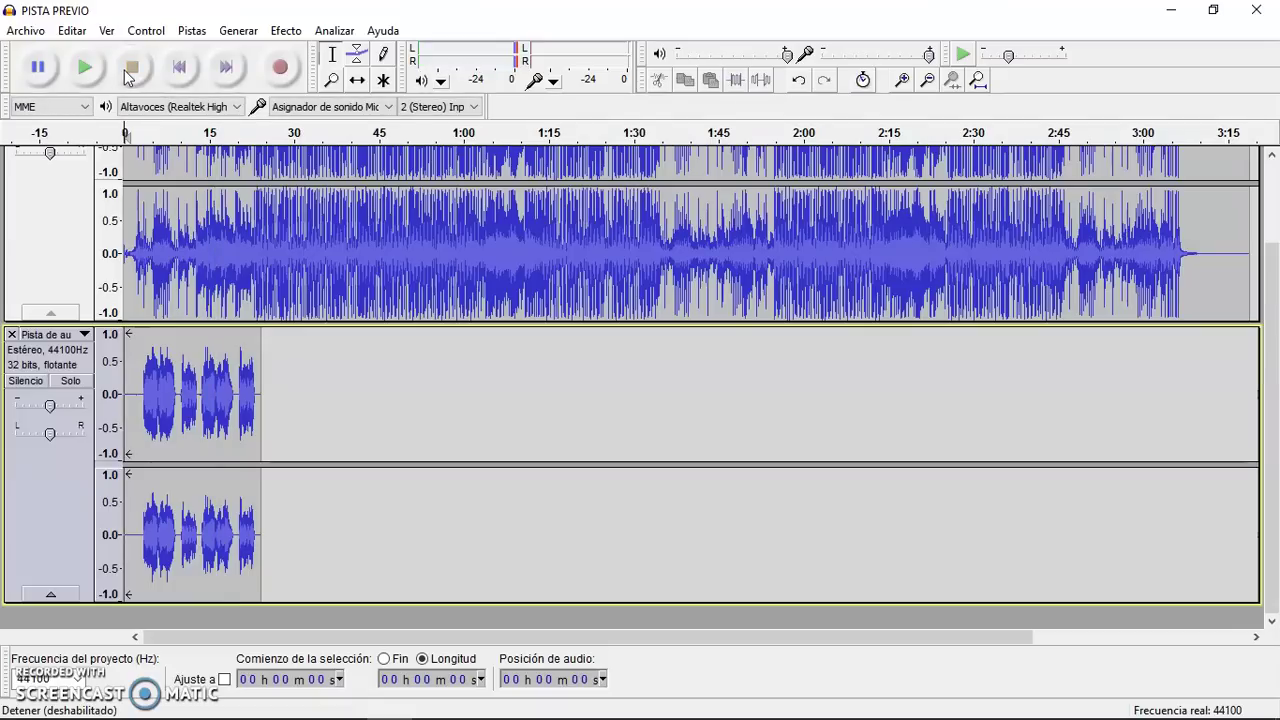
Step: Open the Antares Auto-Tune VST effect for the entire voice recording and set Retune Speed to 5
double_click(201, 392)
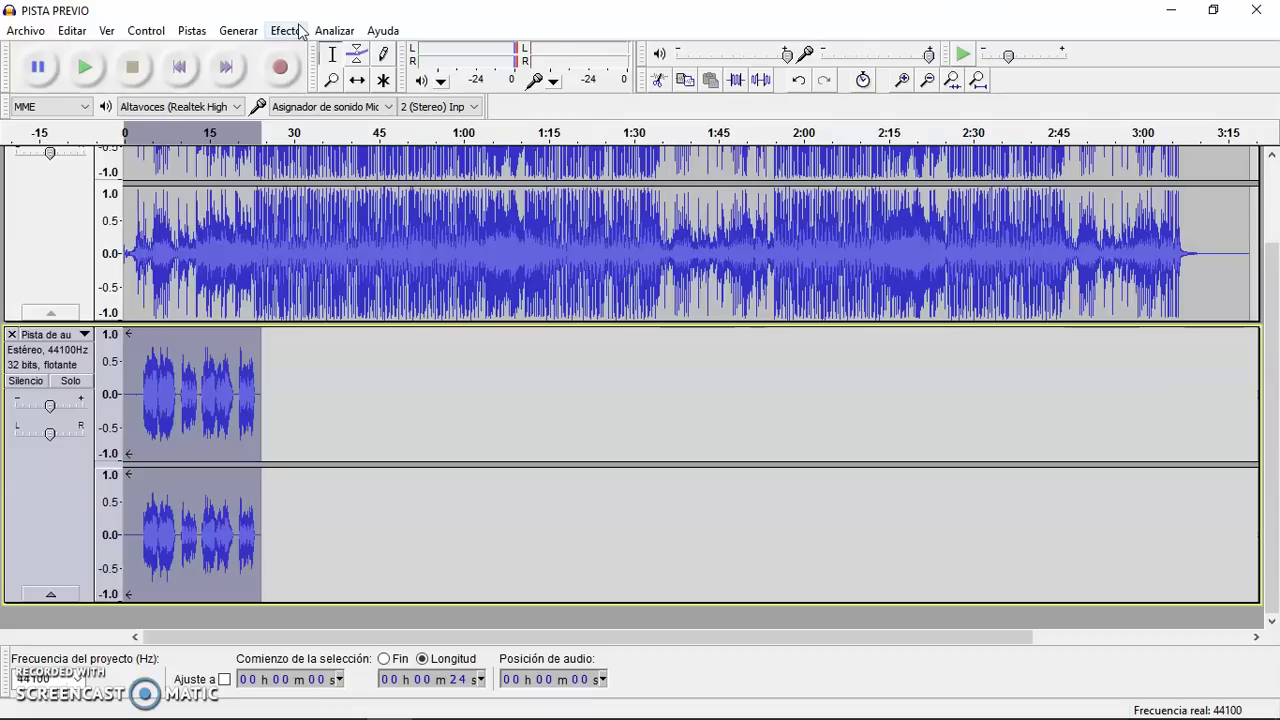
left_click(300, 30)
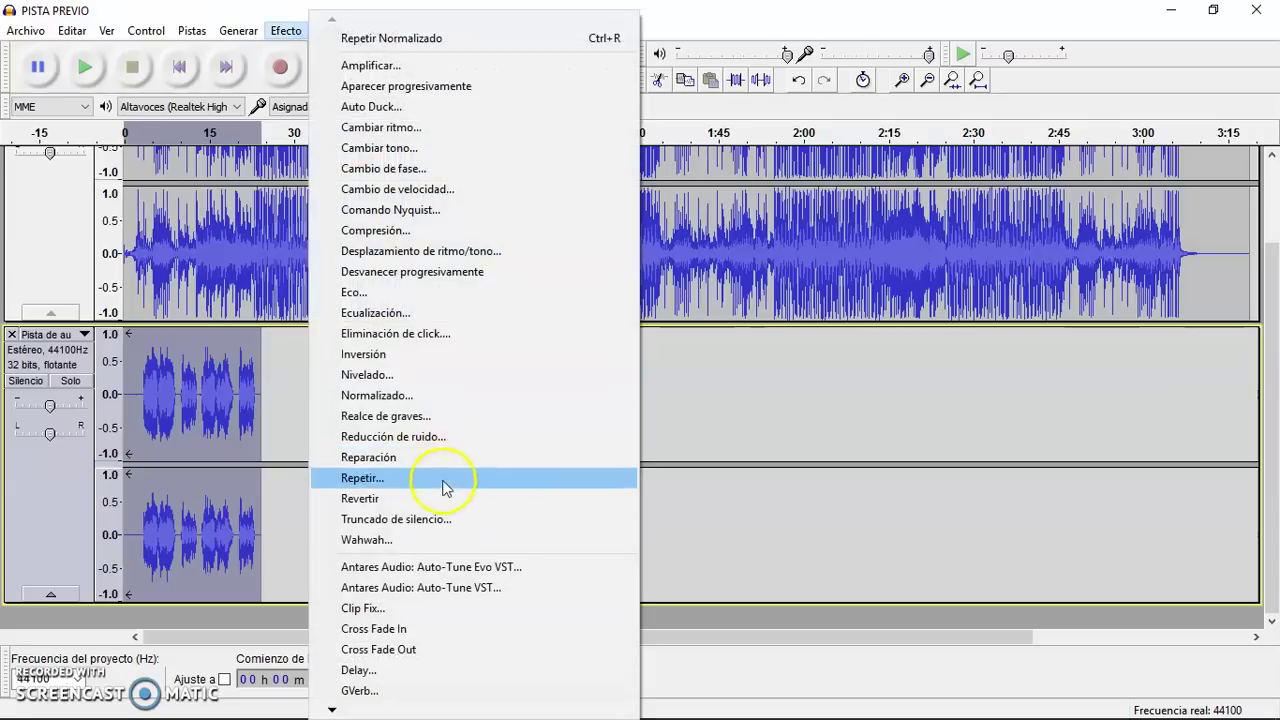
left_click(473, 588)
left_click(318, 486)
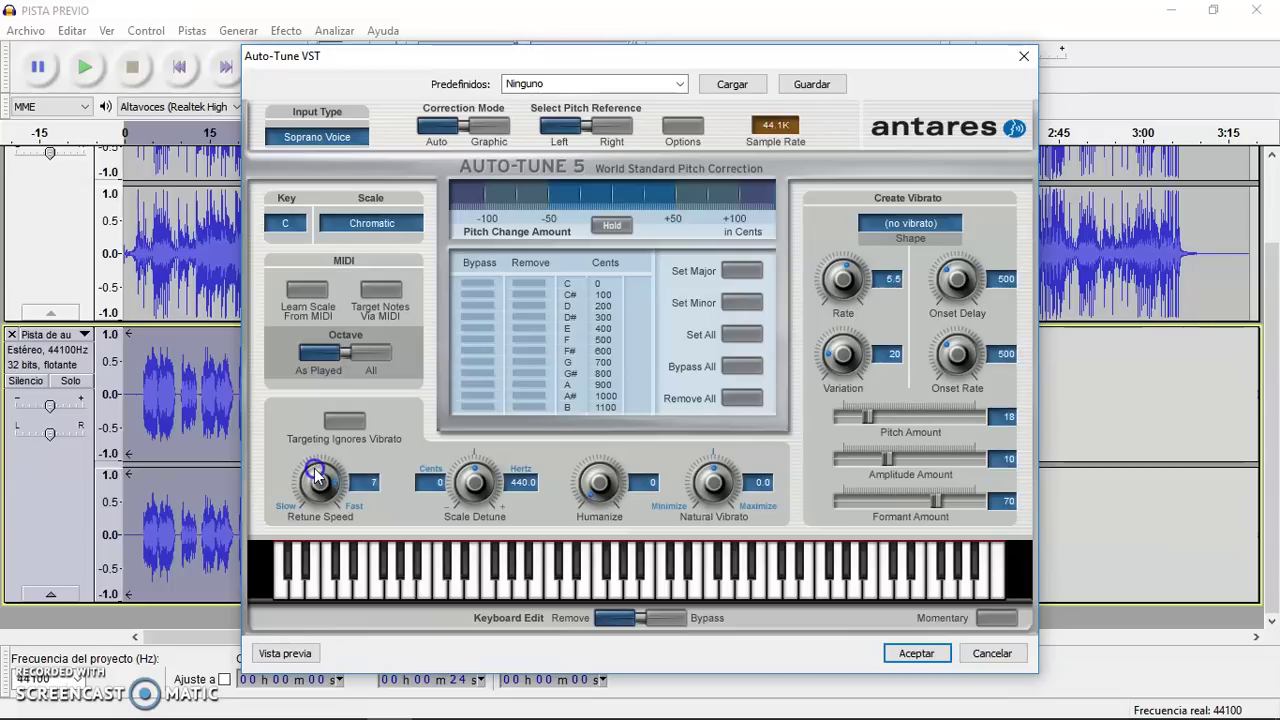
left_click_drag(314, 467, 316, 467)
Step: Review the Auto-Tune scale and key options, keep the Chromatic scale in C, and apply the effect to the voice recording
left_click(333, 222)
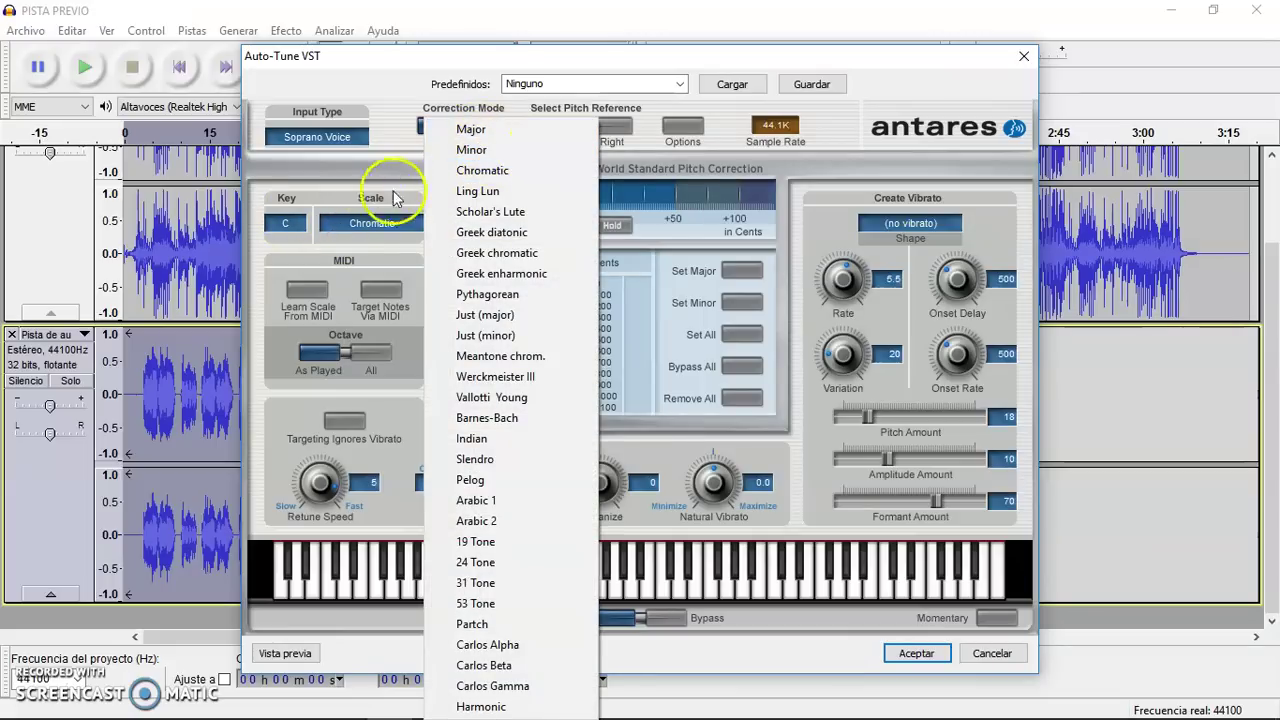
left_click(318, 188)
left_click(378, 308)
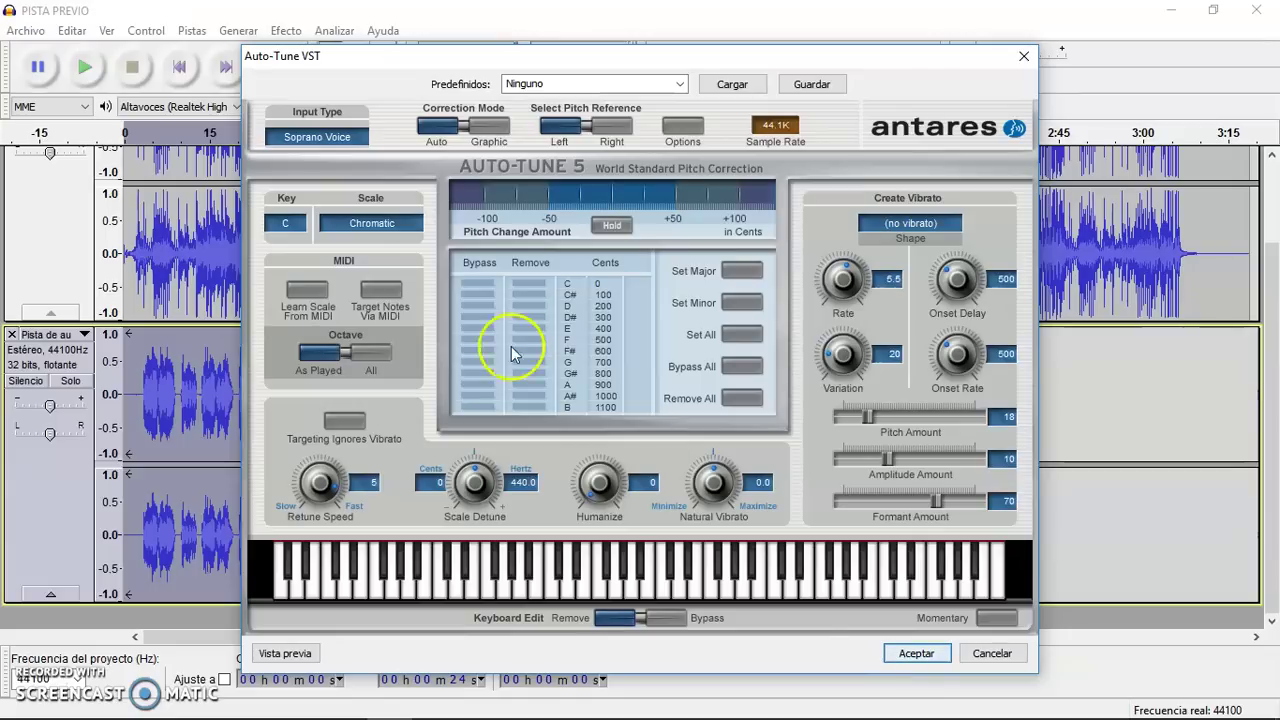
left_click(340, 222)
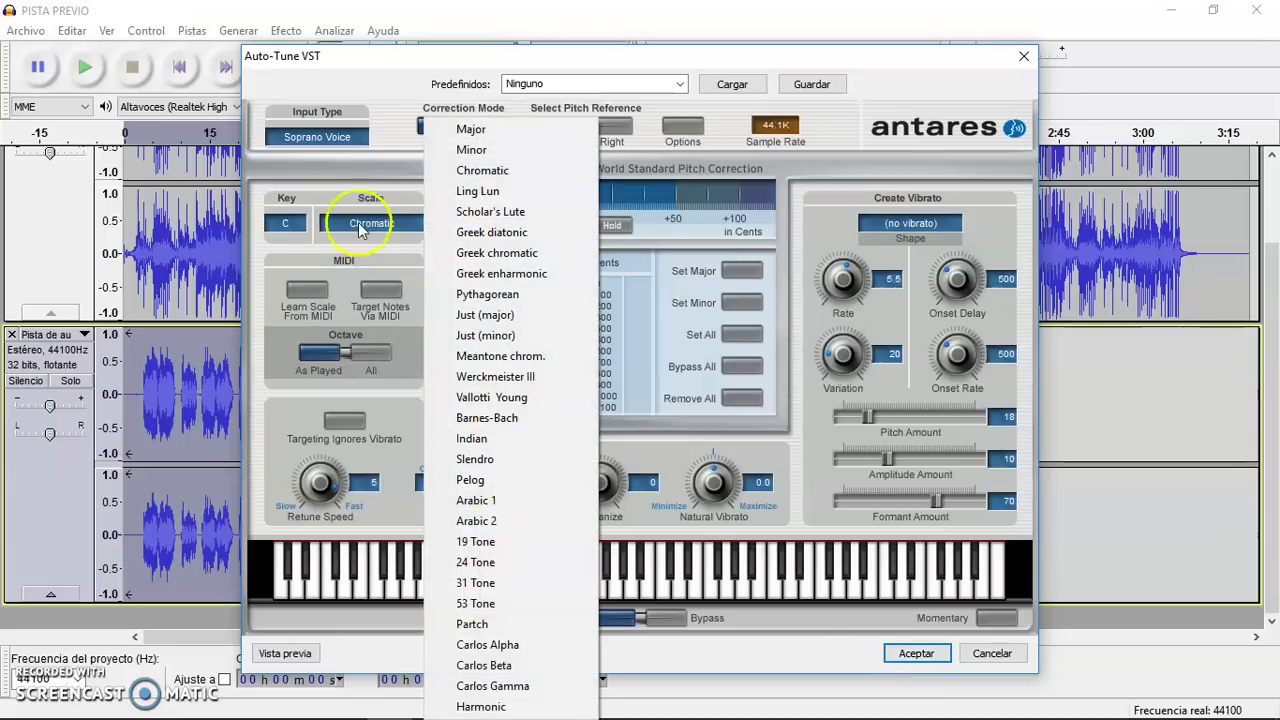
left_click(293, 224)
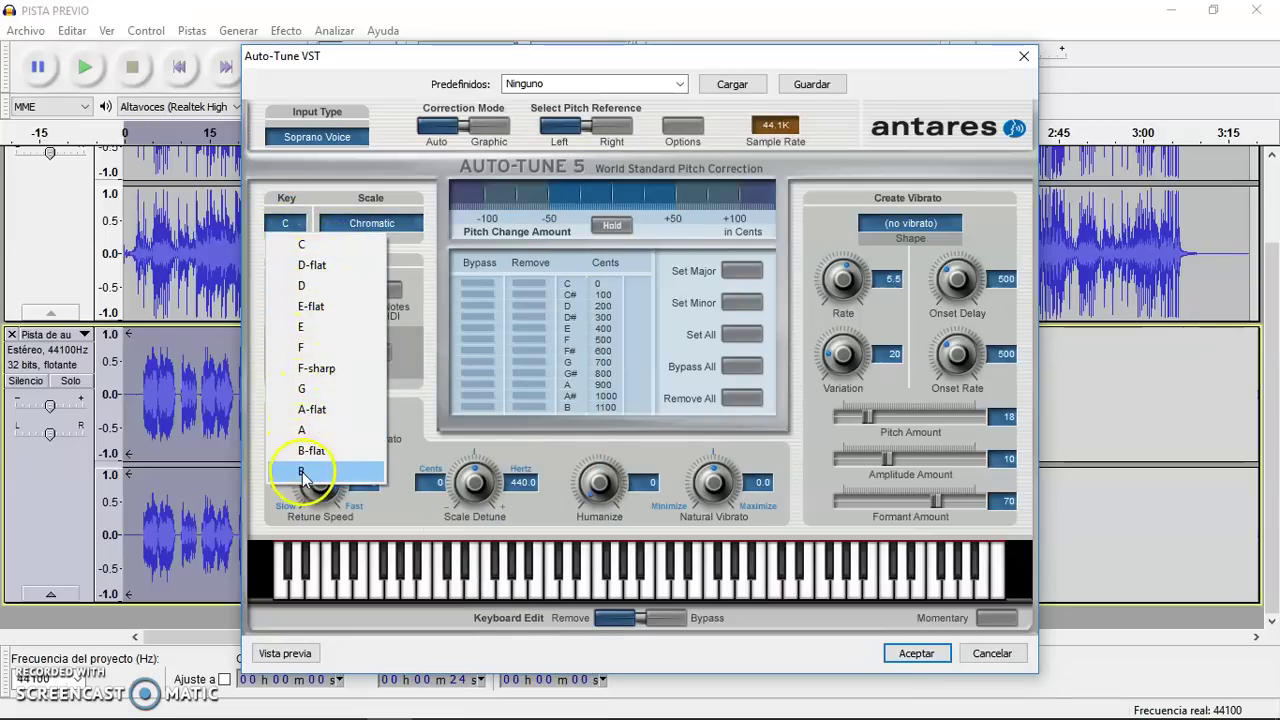
left_click(369, 182)
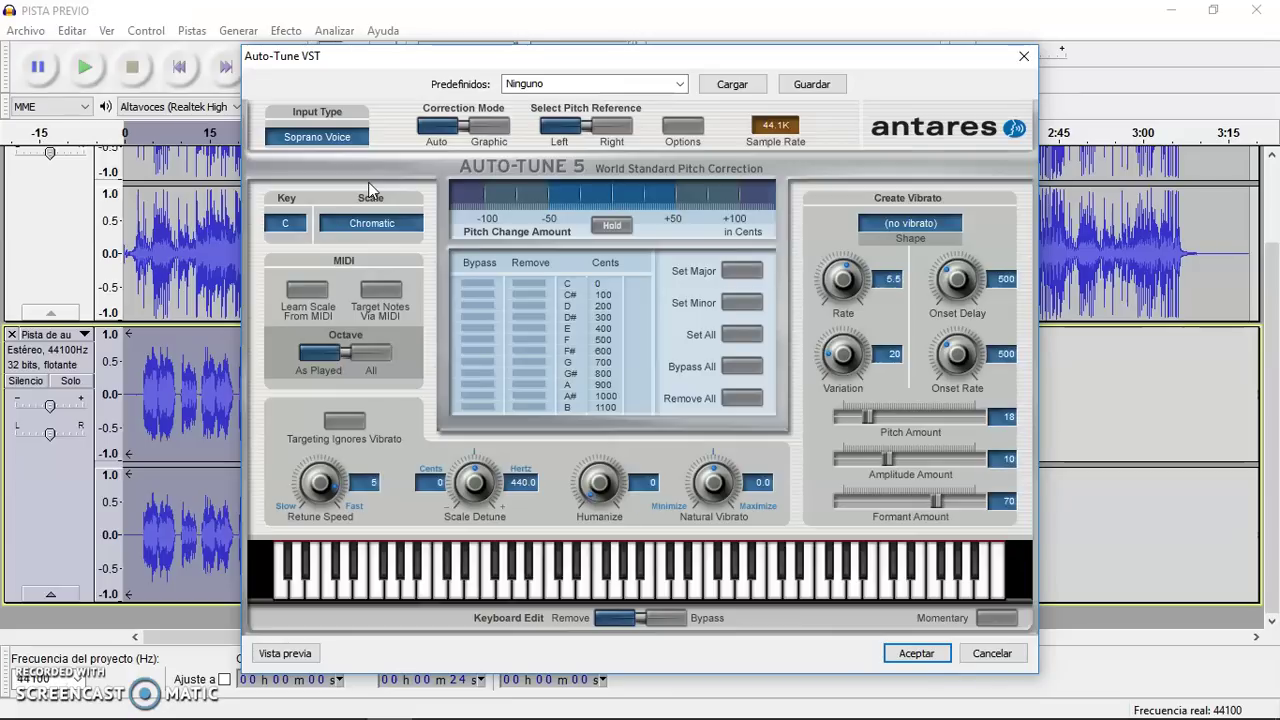
left_click(377, 198)
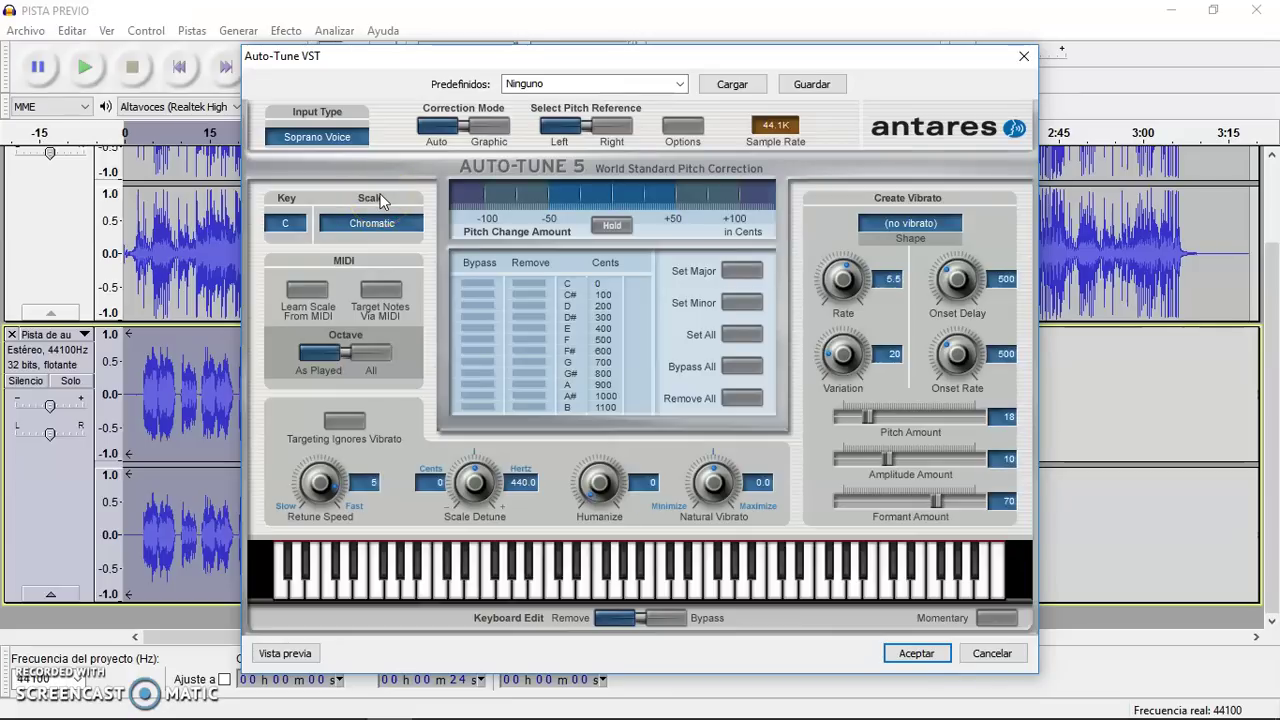
left_click(917, 653)
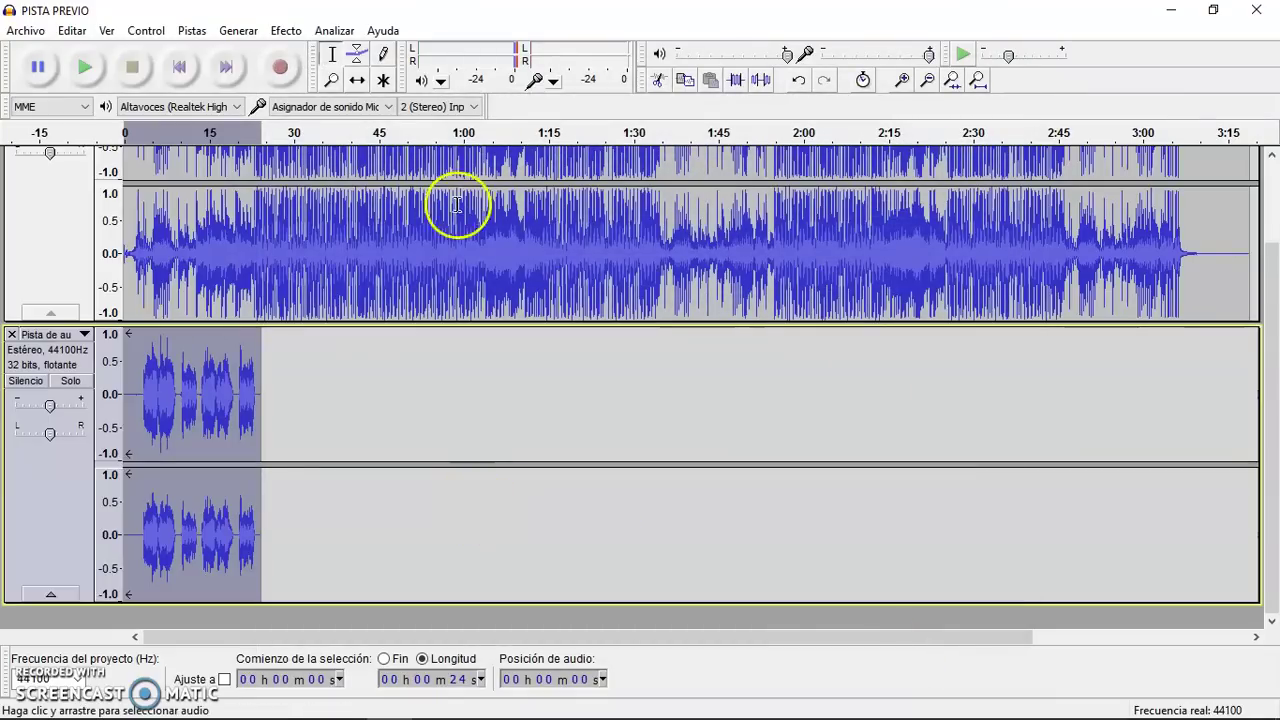
Step: Play from about 2 seconds, comparing the soloed voice track with the full mix, then stop and turn solo off
left_click(68, 381)
left_click(137, 400)
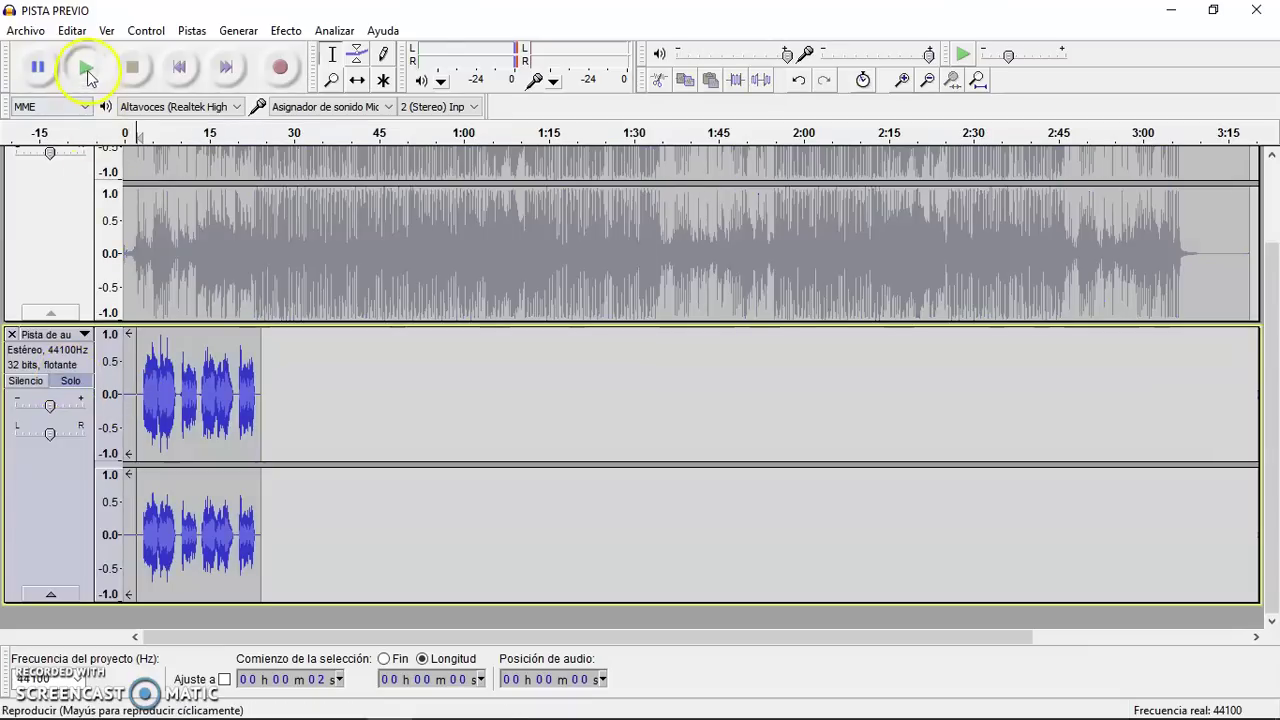
left_click(87, 70)
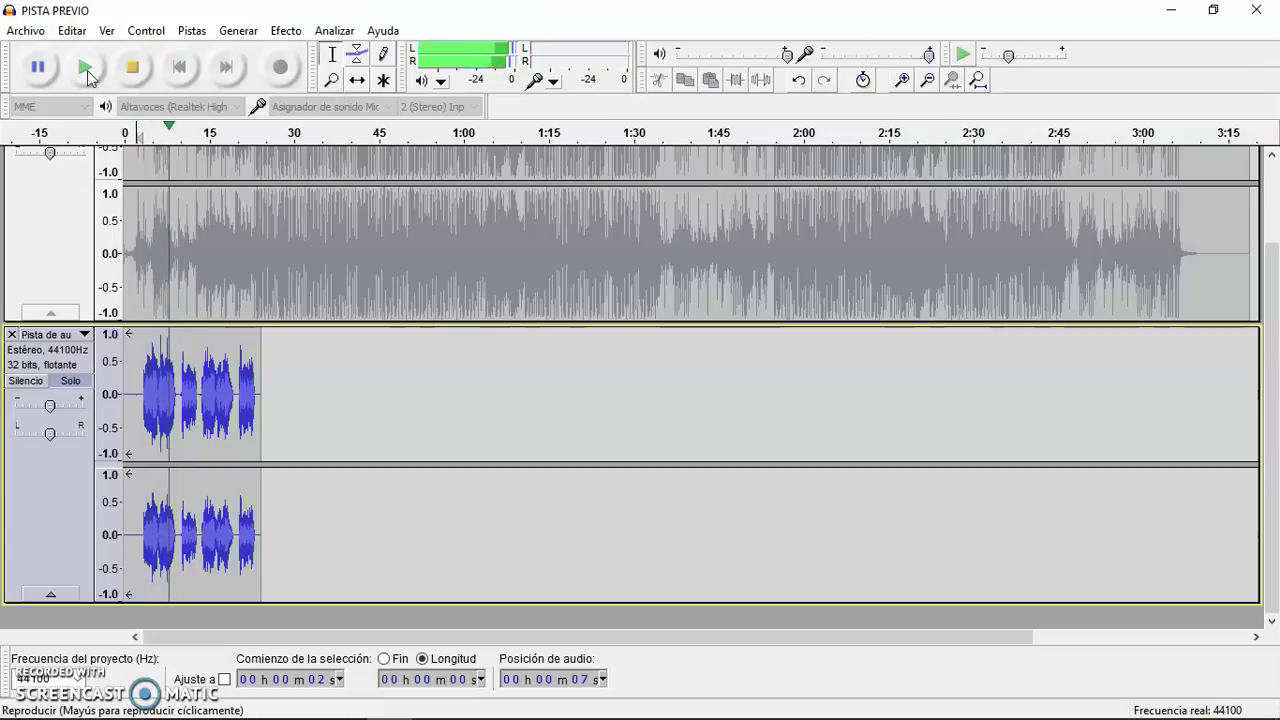
left_click(72, 381)
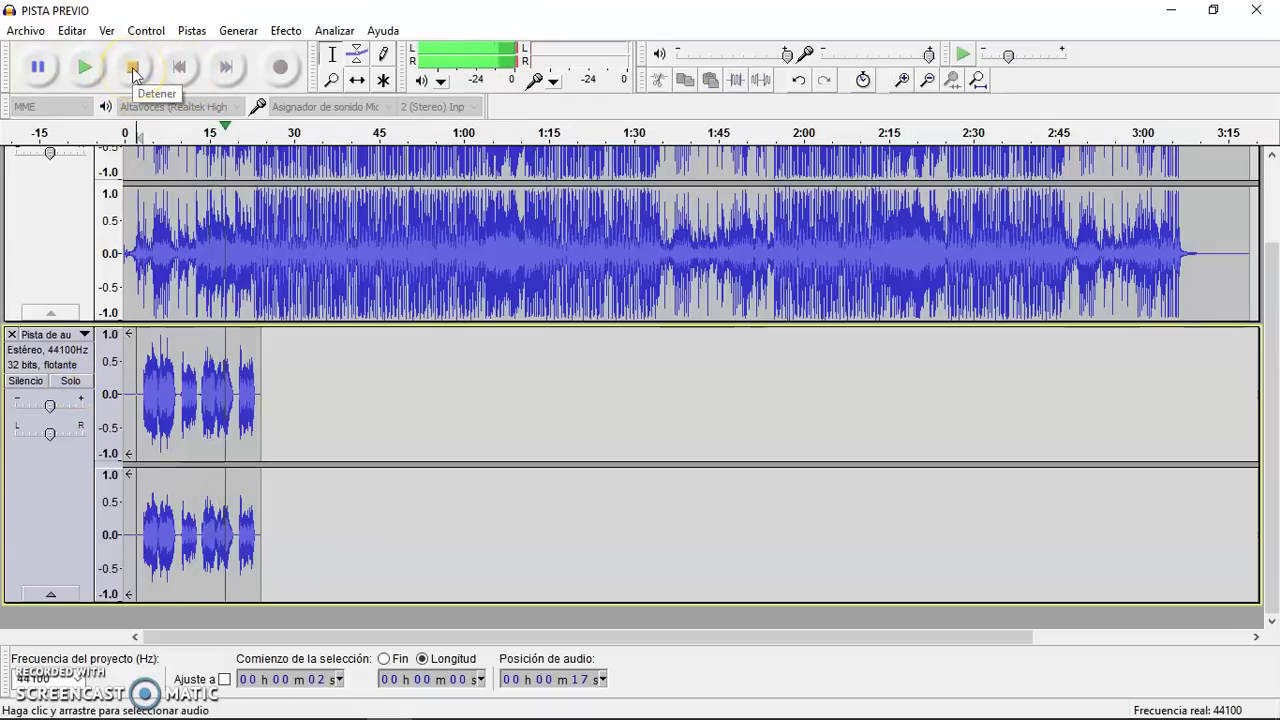
left_click(62, 422)
left_click(80, 381)
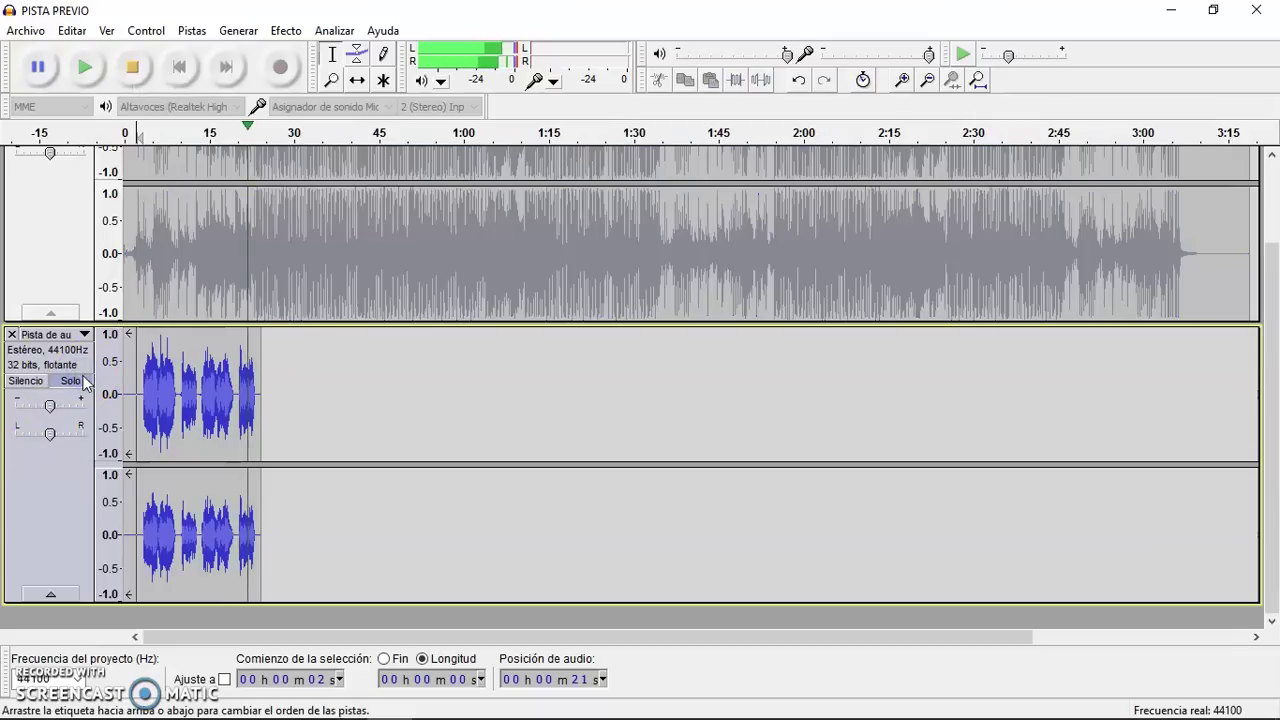
left_click(136, 66)
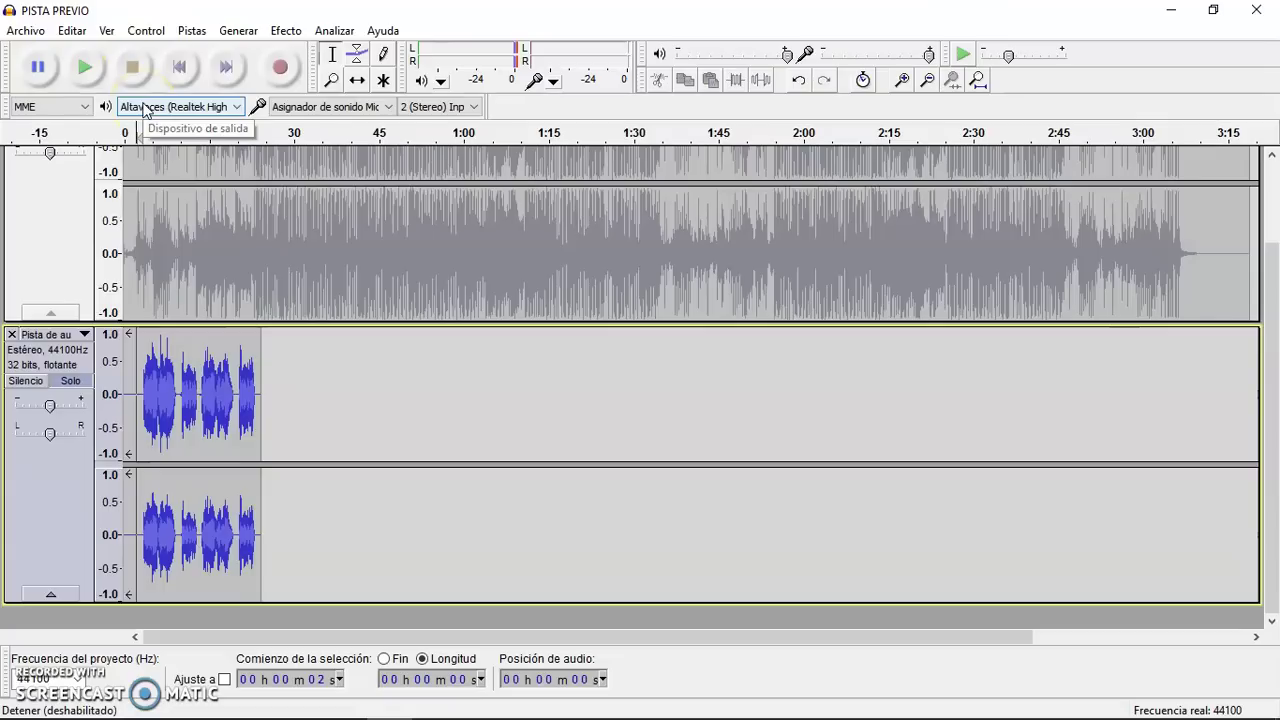
left_click(70, 382)
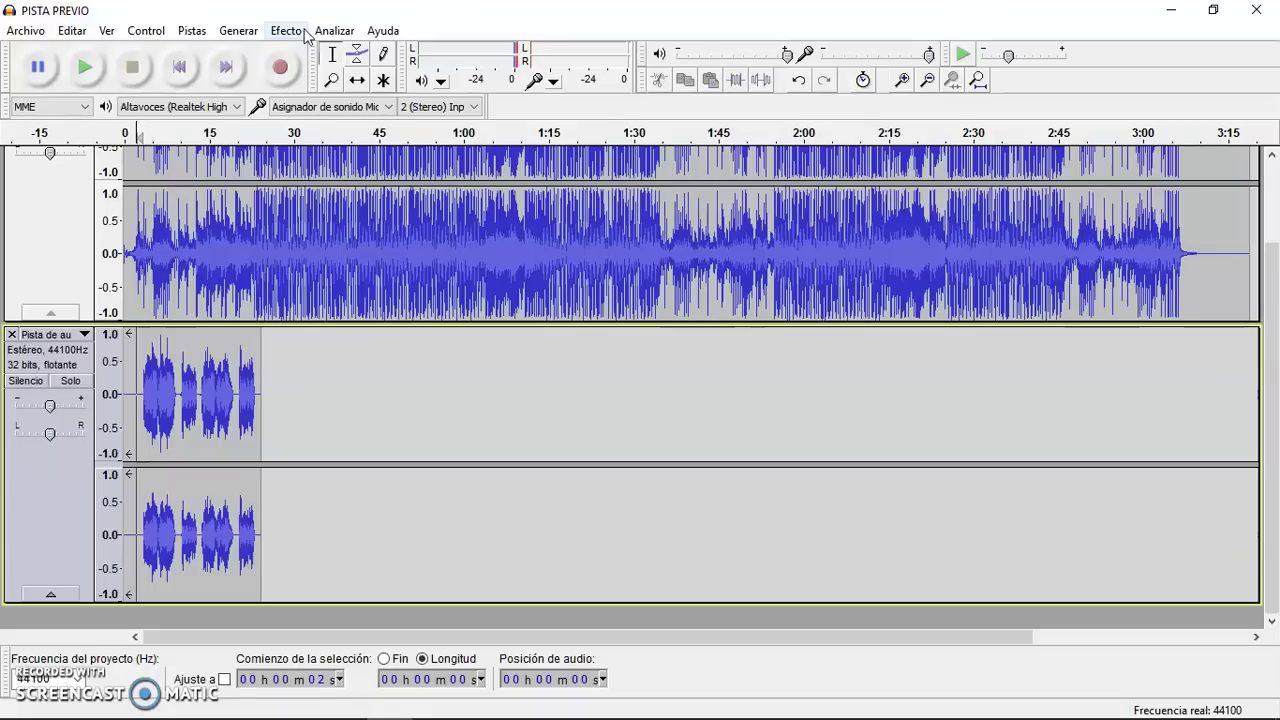
Step: Duplicate the entire voice recording onto a new track below the original
double_click(200, 432)
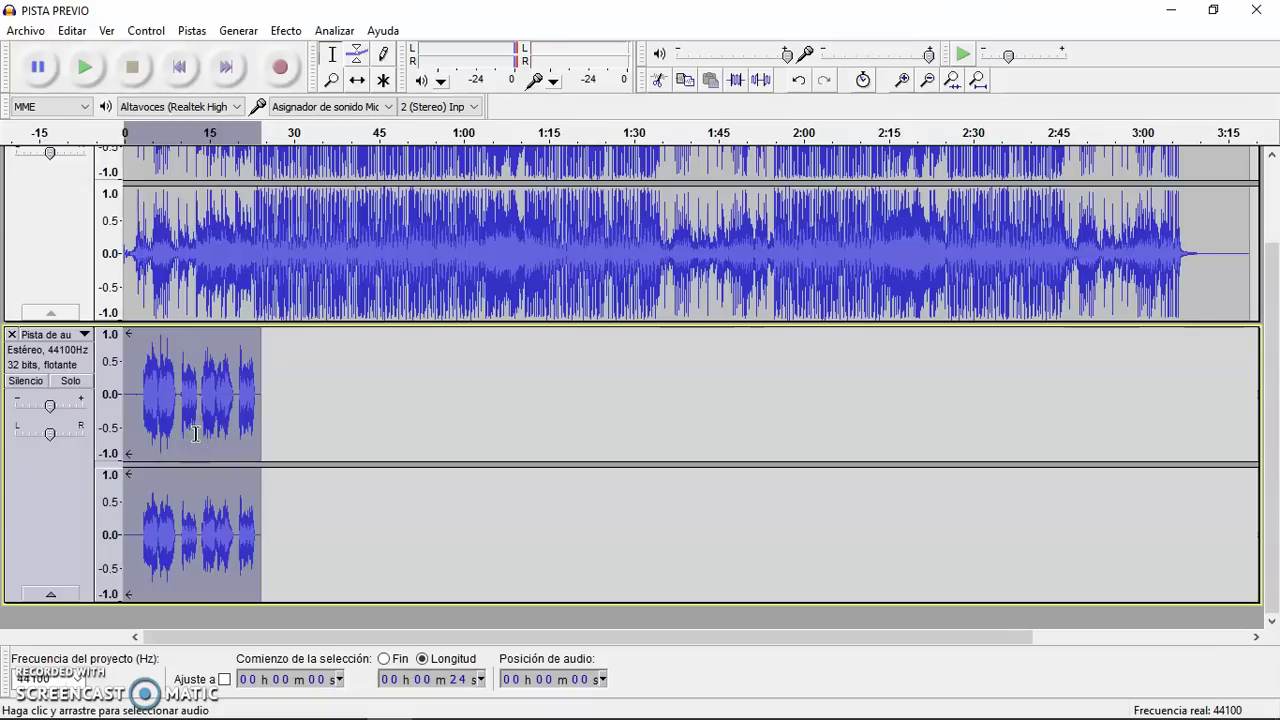
key("ctrl+d")
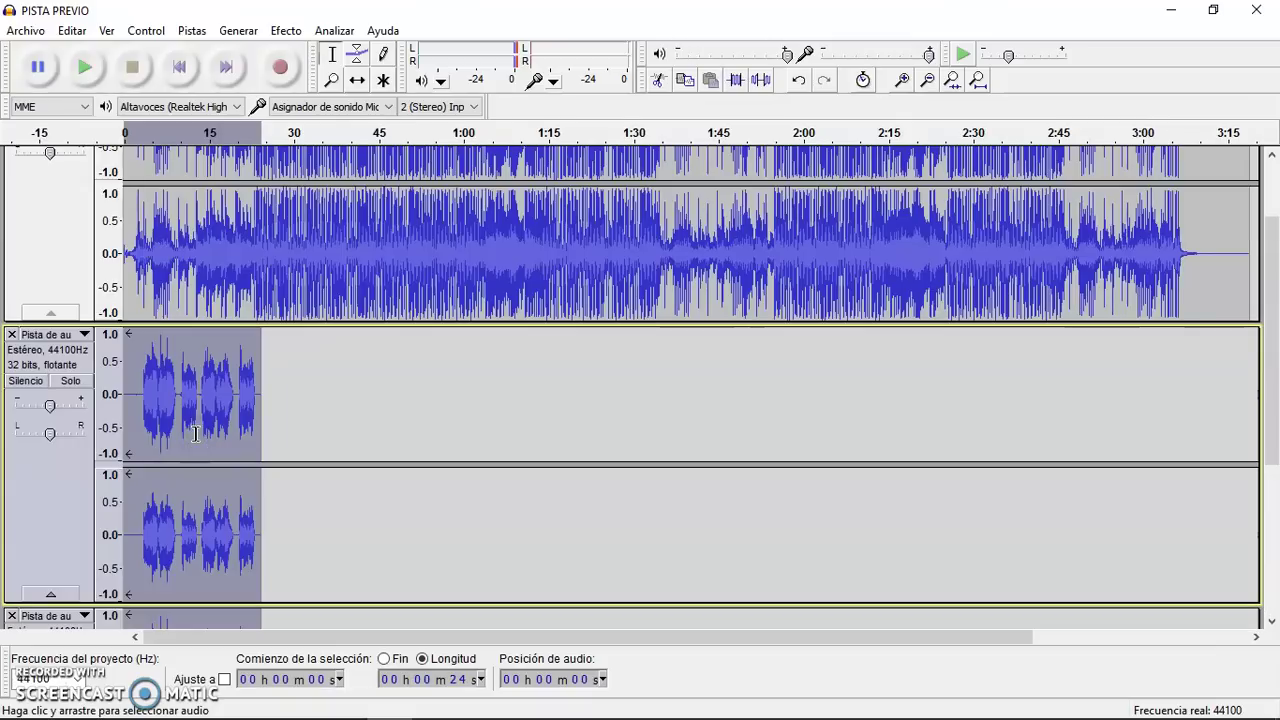
scroll(196, 432, "down", 5)
left_click(197, 430)
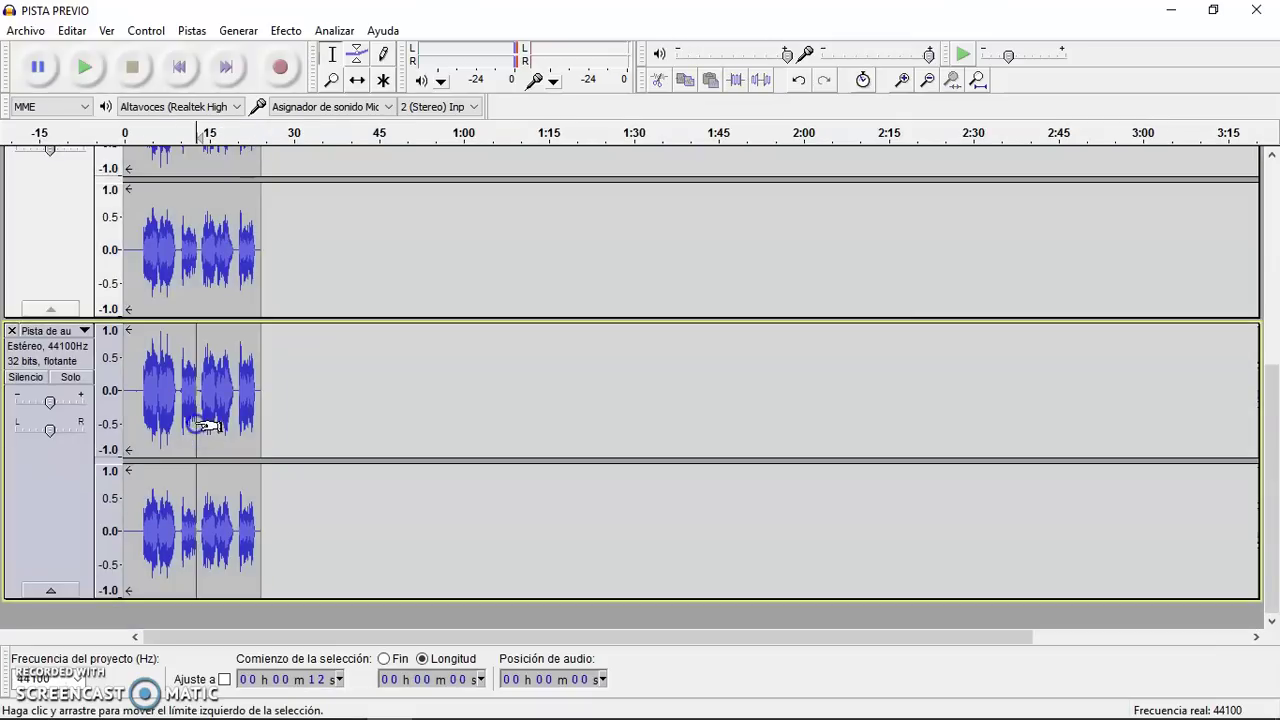
Step: Select the whole duplicated voice recording and open the Delay effect for it
double_click(203, 425)
left_click(285, 30)
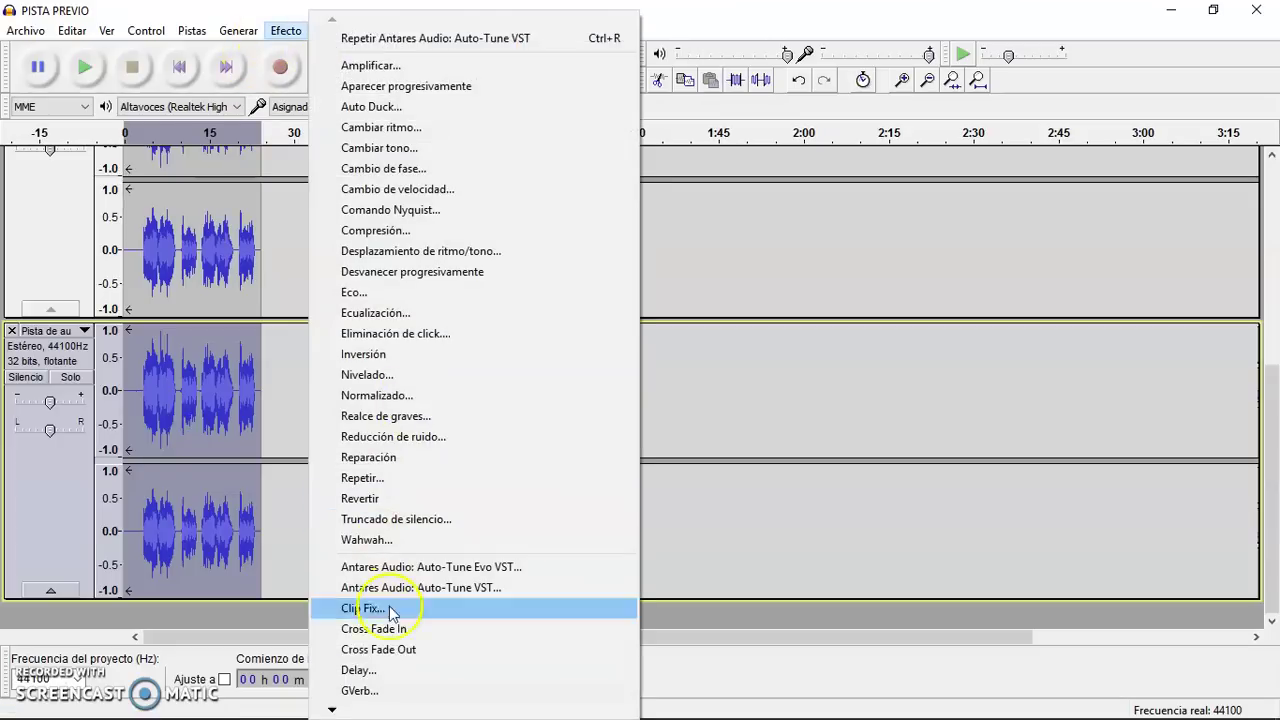
left_click(395, 672)
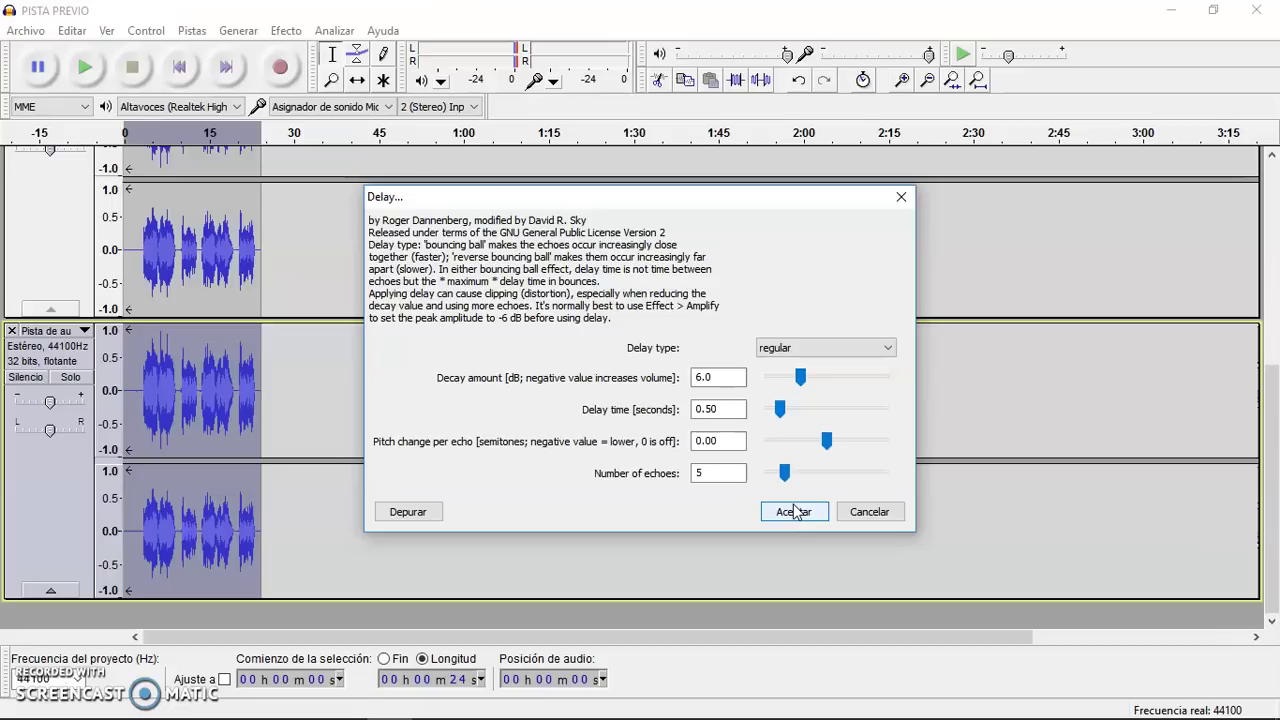
Step: Switch to the browser, view the MediaFire Audacity download page and the YouTube MP3 export tutorial, and return to Audacity
left_click(660, 703)
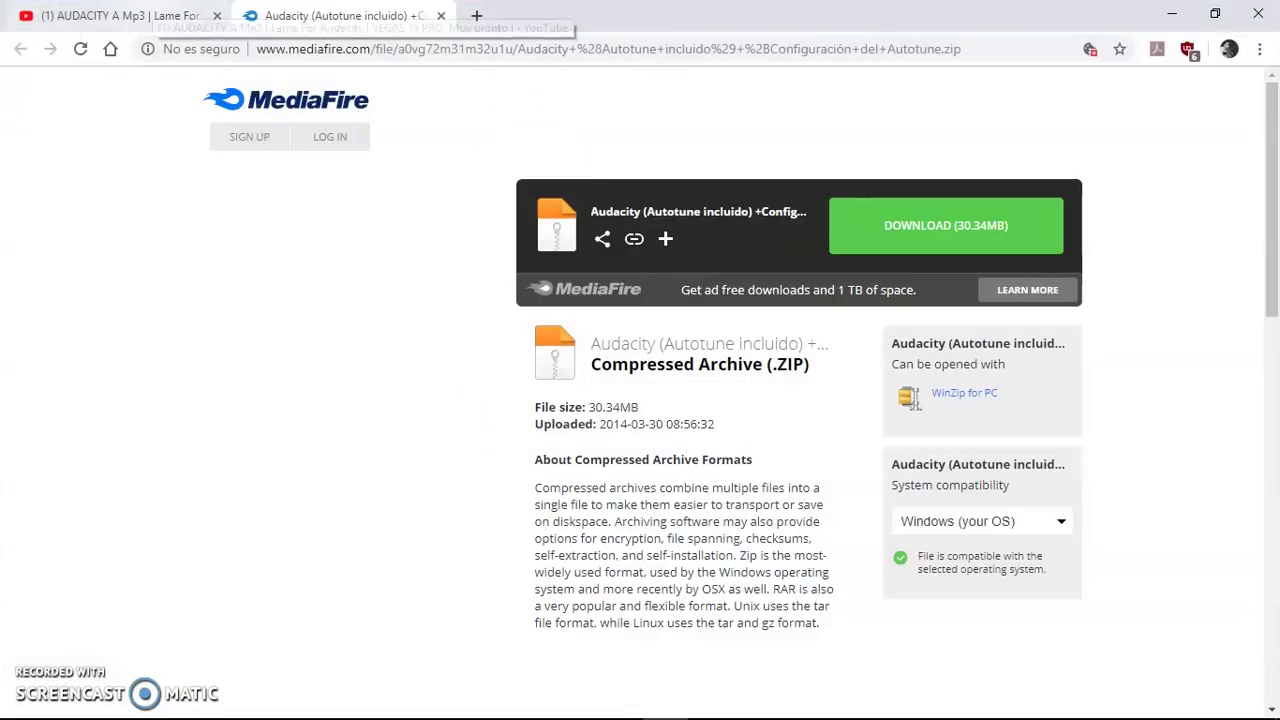
left_click(120, 15)
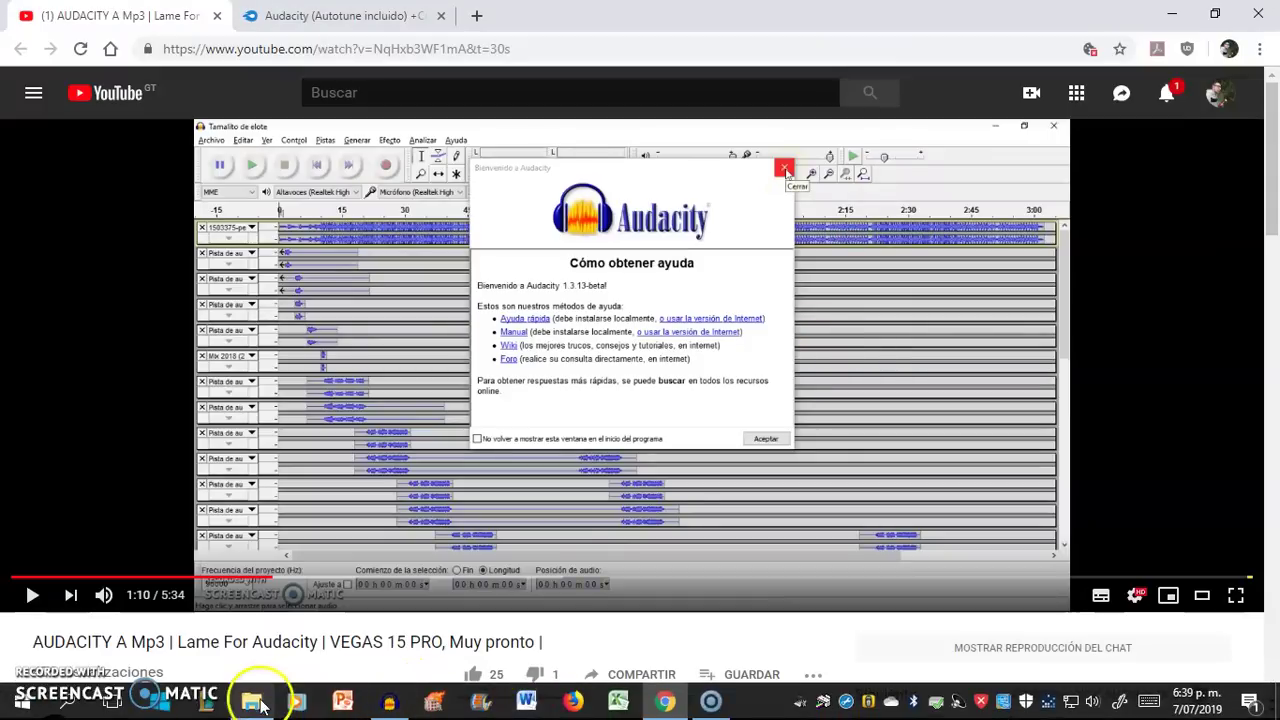
left_click(389, 700)
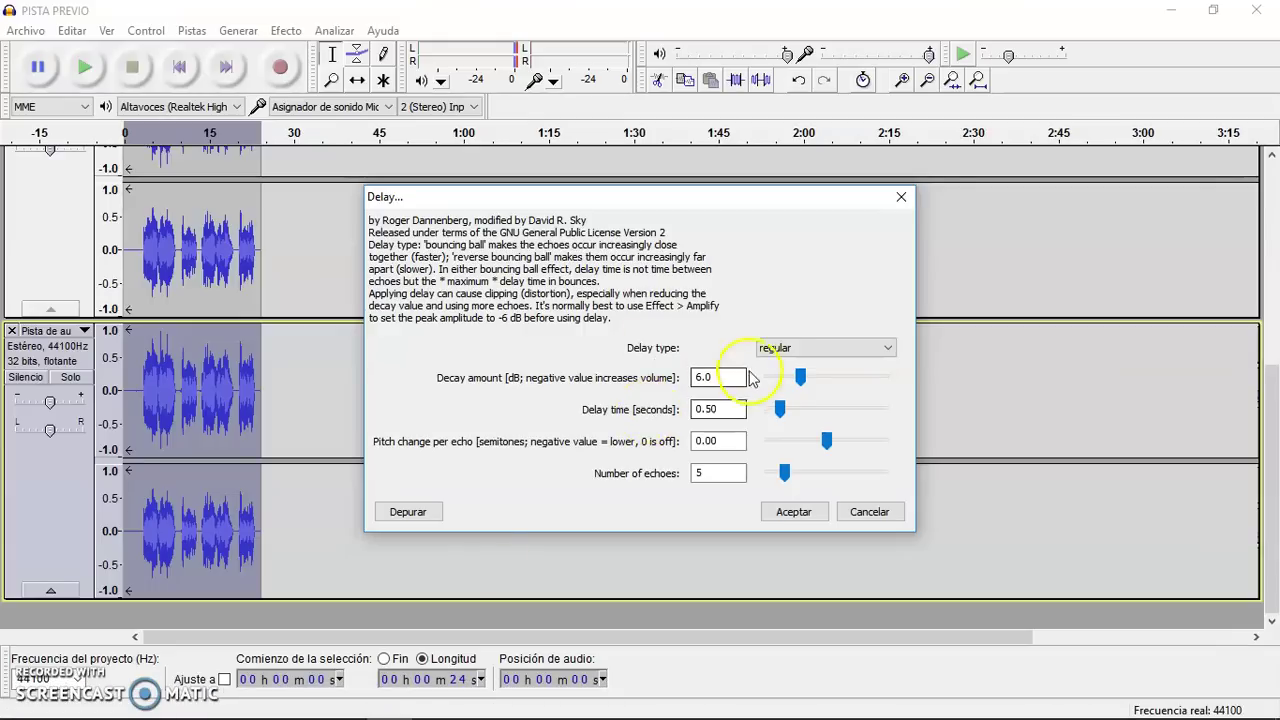
Step: Apply the regular delay with 6.0 dB decay, 0.50 s and 5 echoes to the duplicate, and set that track's gain to -10
left_click(793, 513)
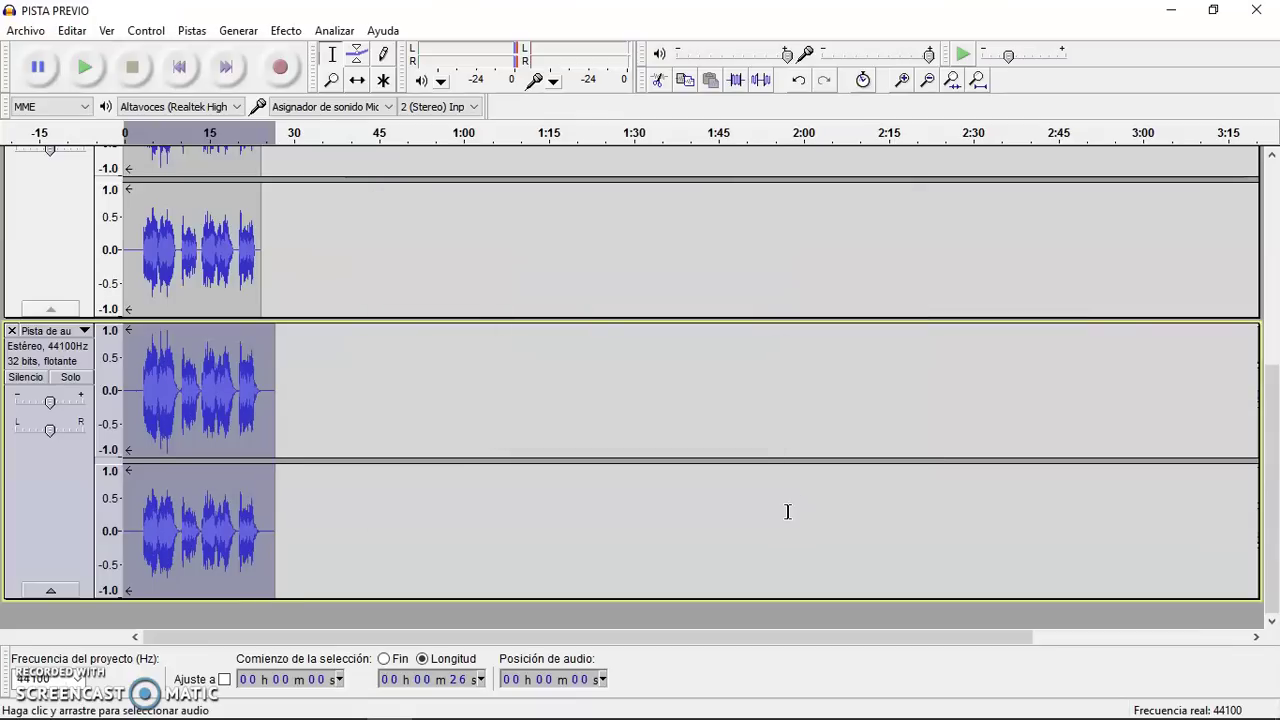
double_click(49, 403)
type("-10")
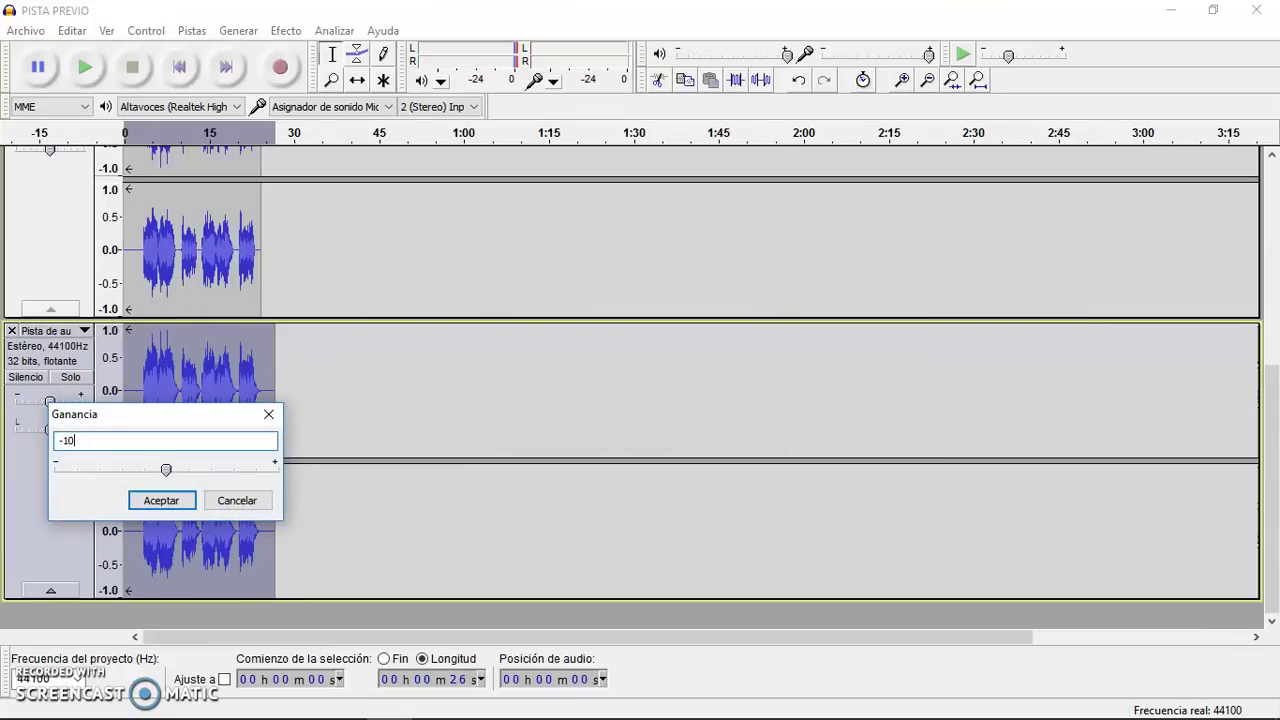
key("Return")
Step: Lower the gain of the original voice track
scroll(46, 402, "up", 4)
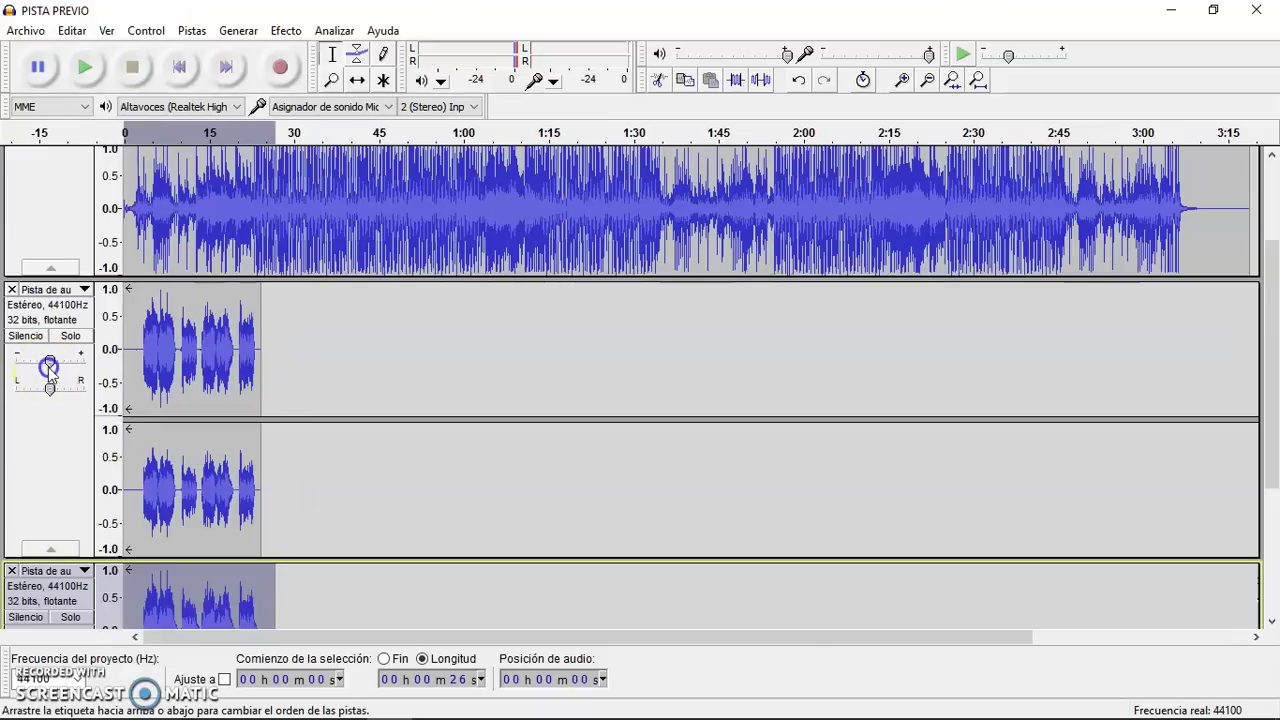
double_click(49, 368)
key("Return")
scroll(177, 450, "down", 4)
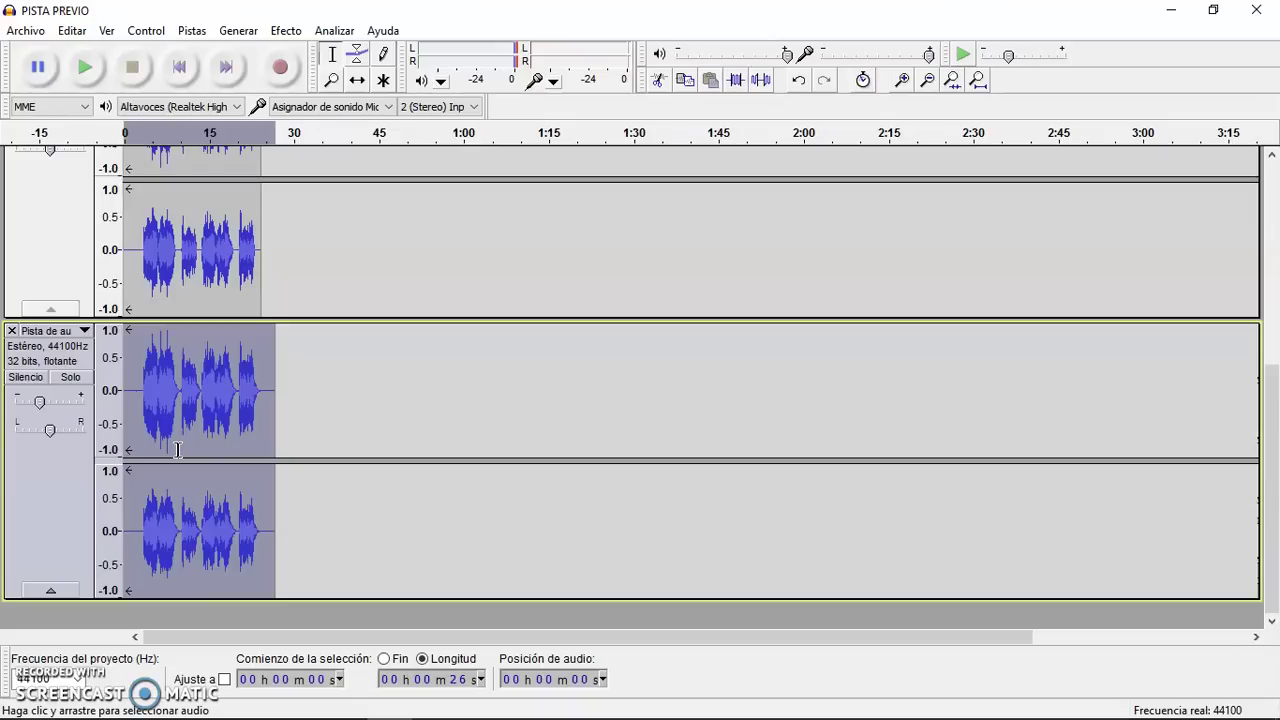
Step: Play the mix from the beginning and solo both voice tracks to hear the original together with the delayed copy
left_click(179, 67)
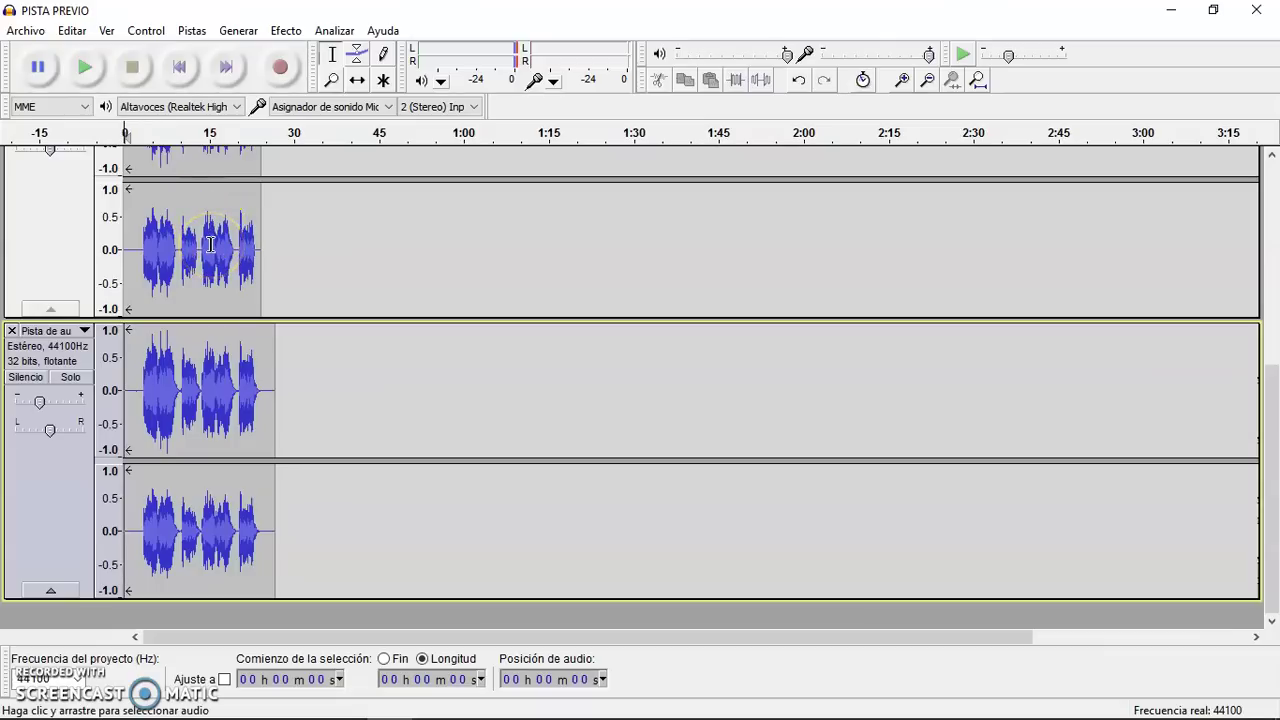
left_click(89, 86)
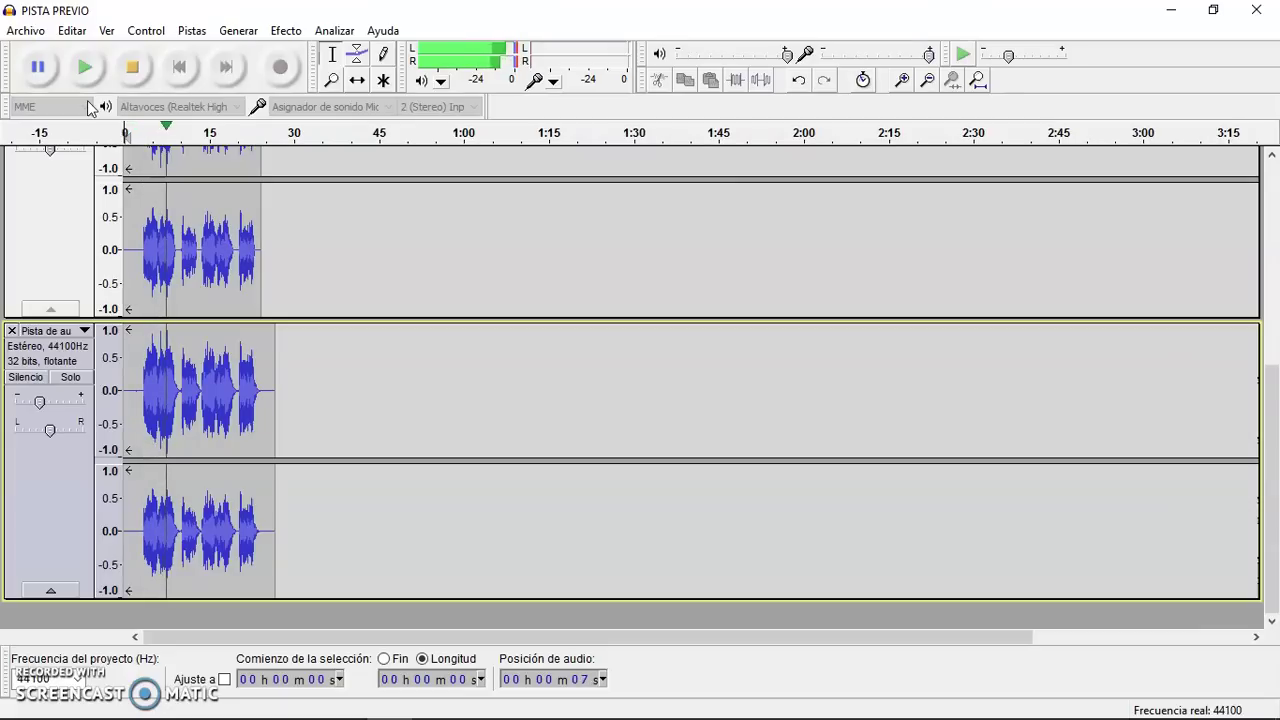
scroll(212, 357, "up", 4)
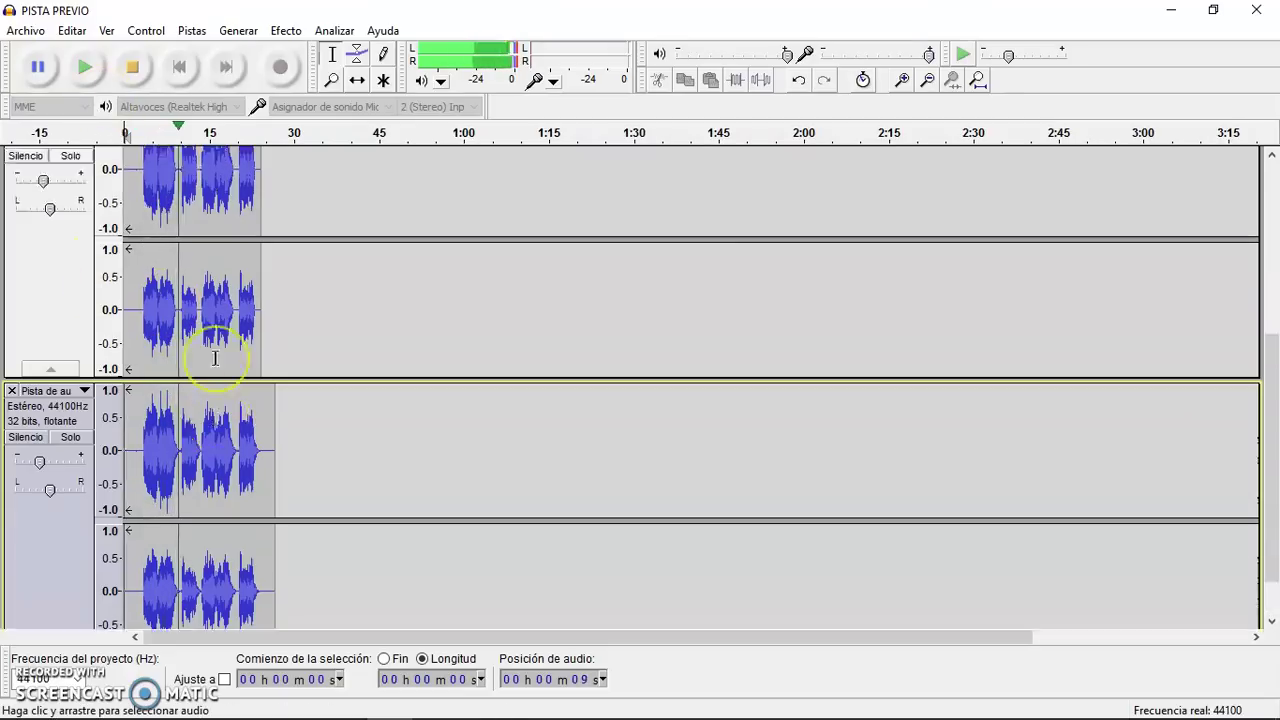
scroll(120, 380, "up", 1)
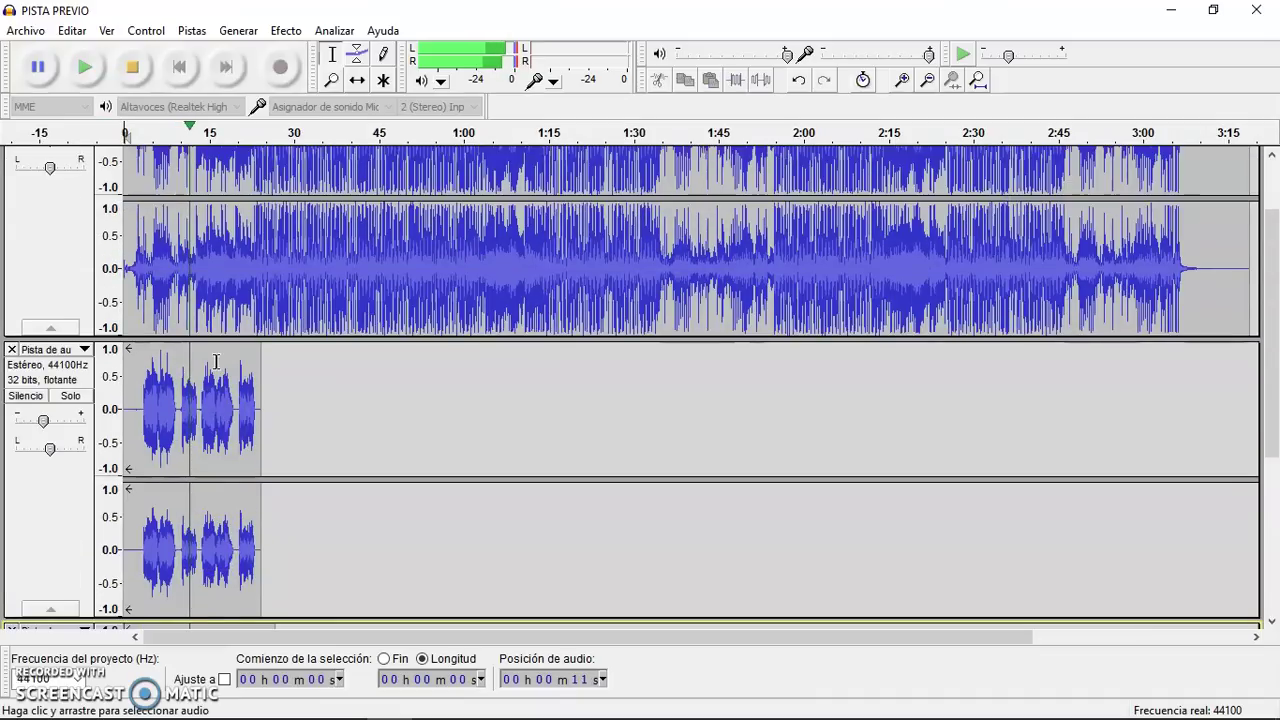
left_click(57, 400)
left_click(68, 396)
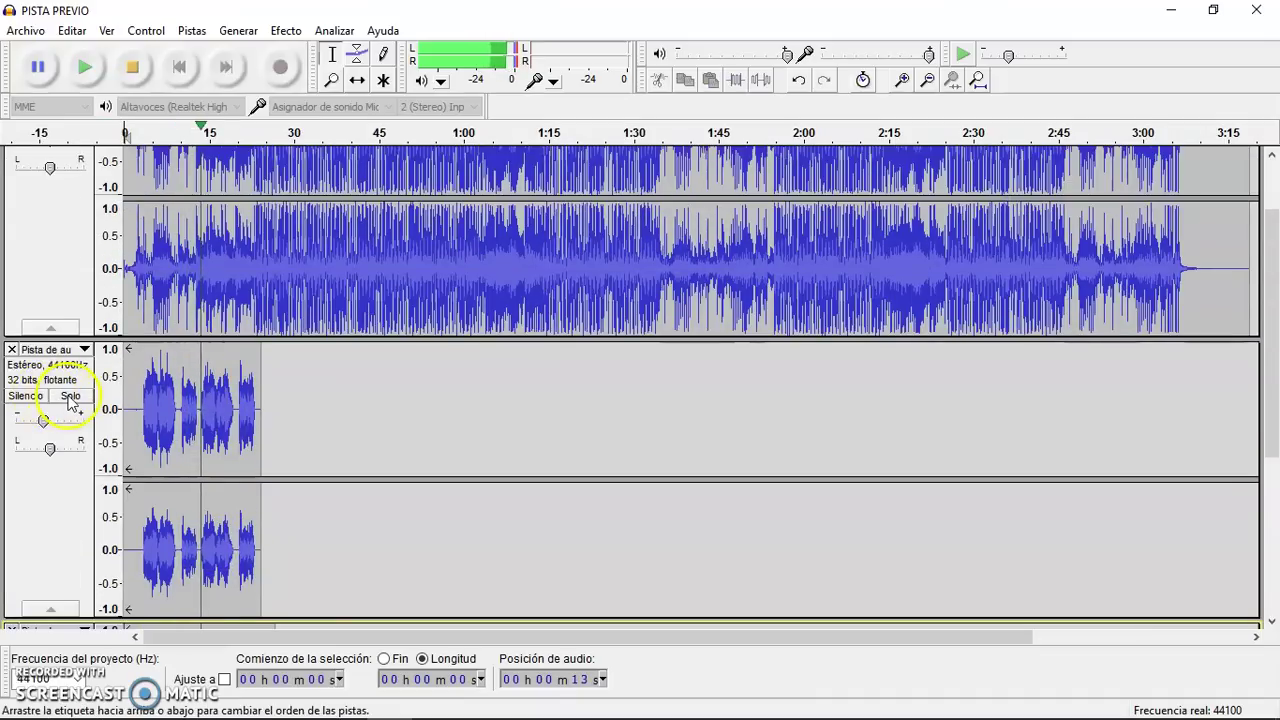
scroll(68, 396, "down", 4)
left_click(66, 434)
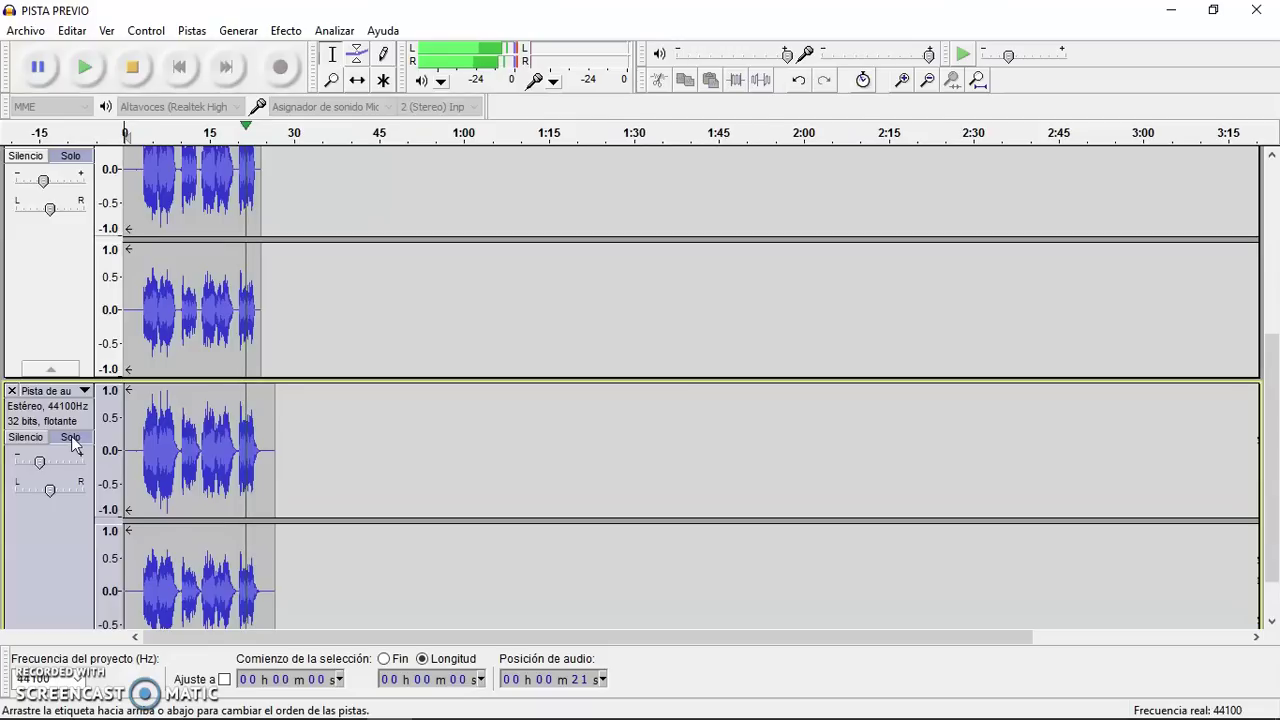
Step: Turn solo off on both voice tracks to hear the backing track again, and stop playback
left_click(73, 443)
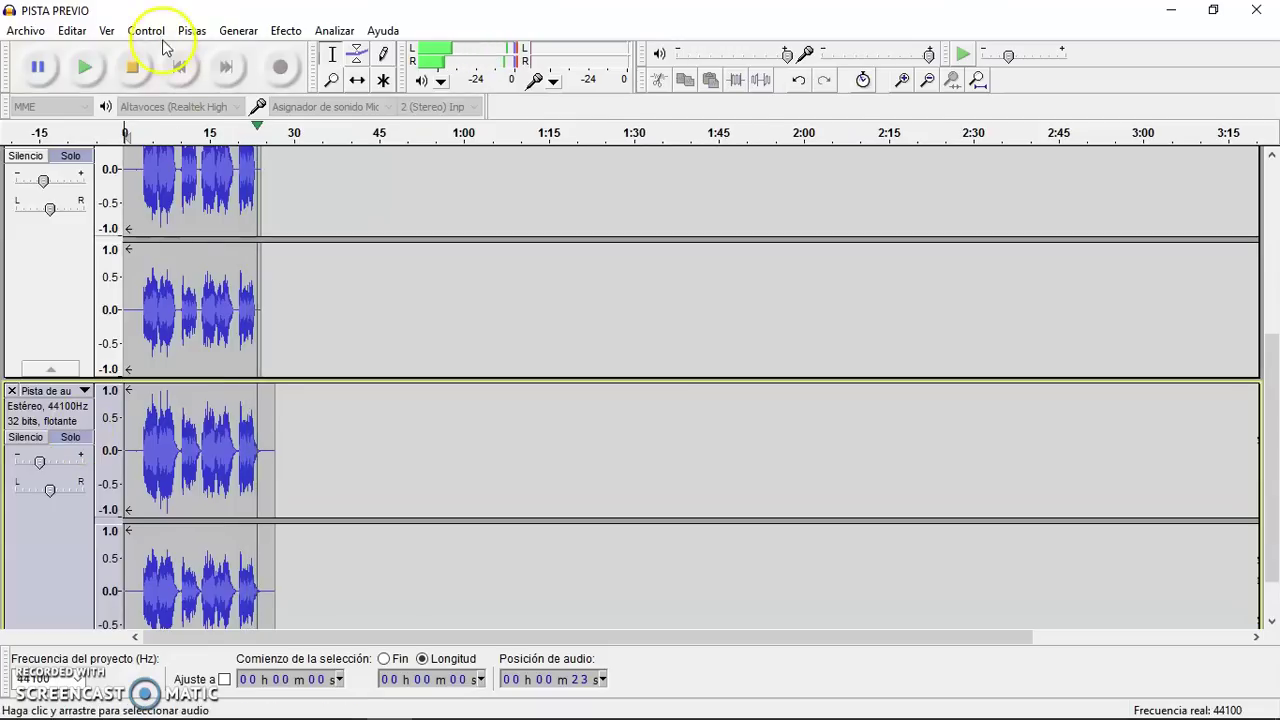
left_click(80, 155)
left_click(70, 440)
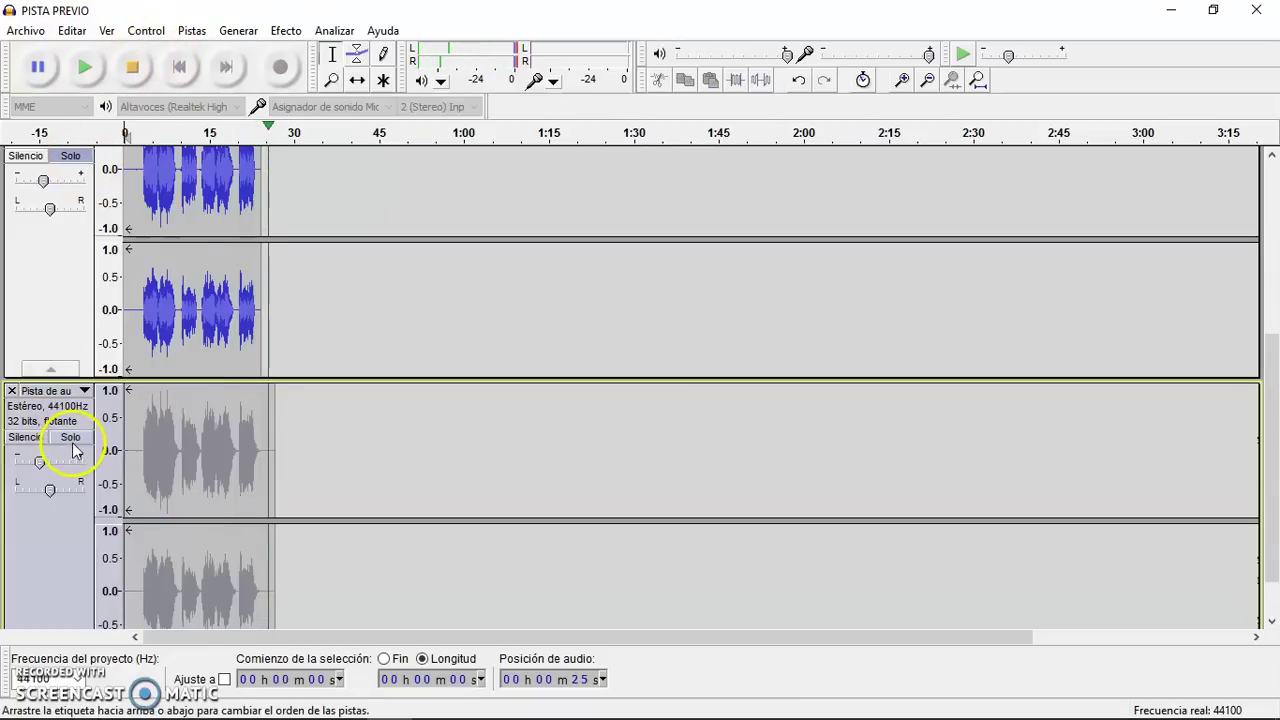
left_click(73, 157)
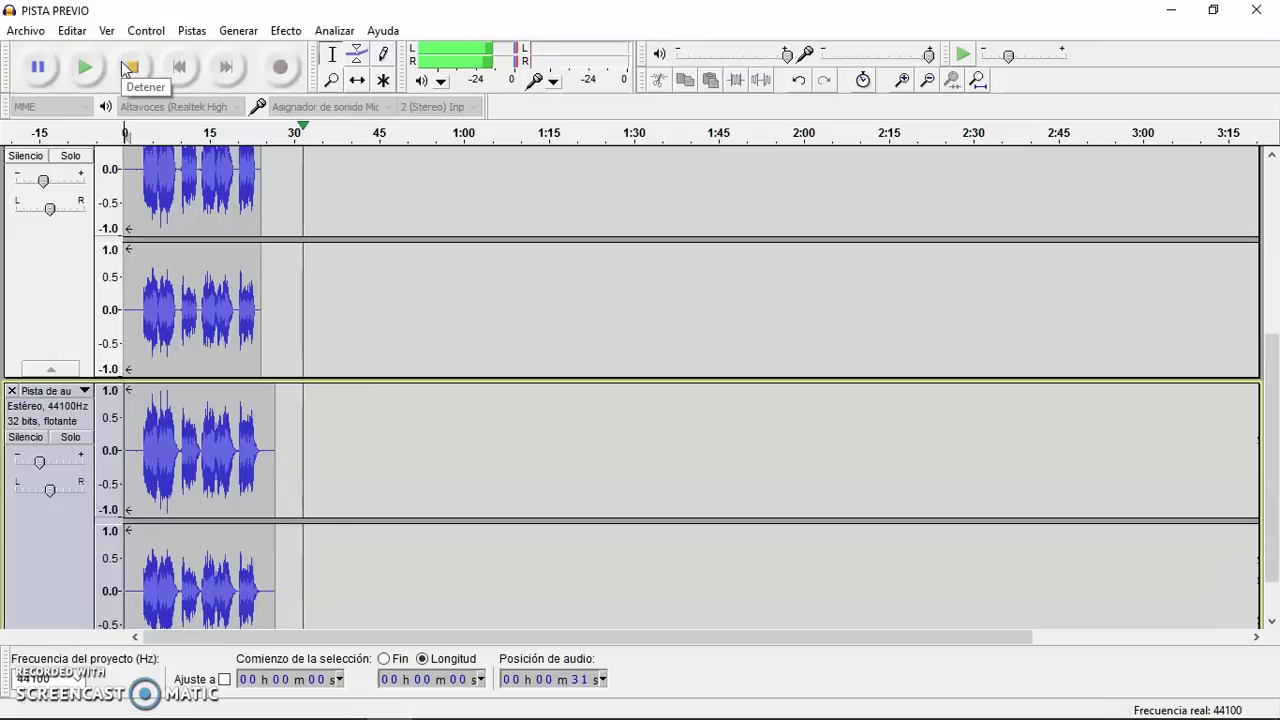
left_click(124, 66)
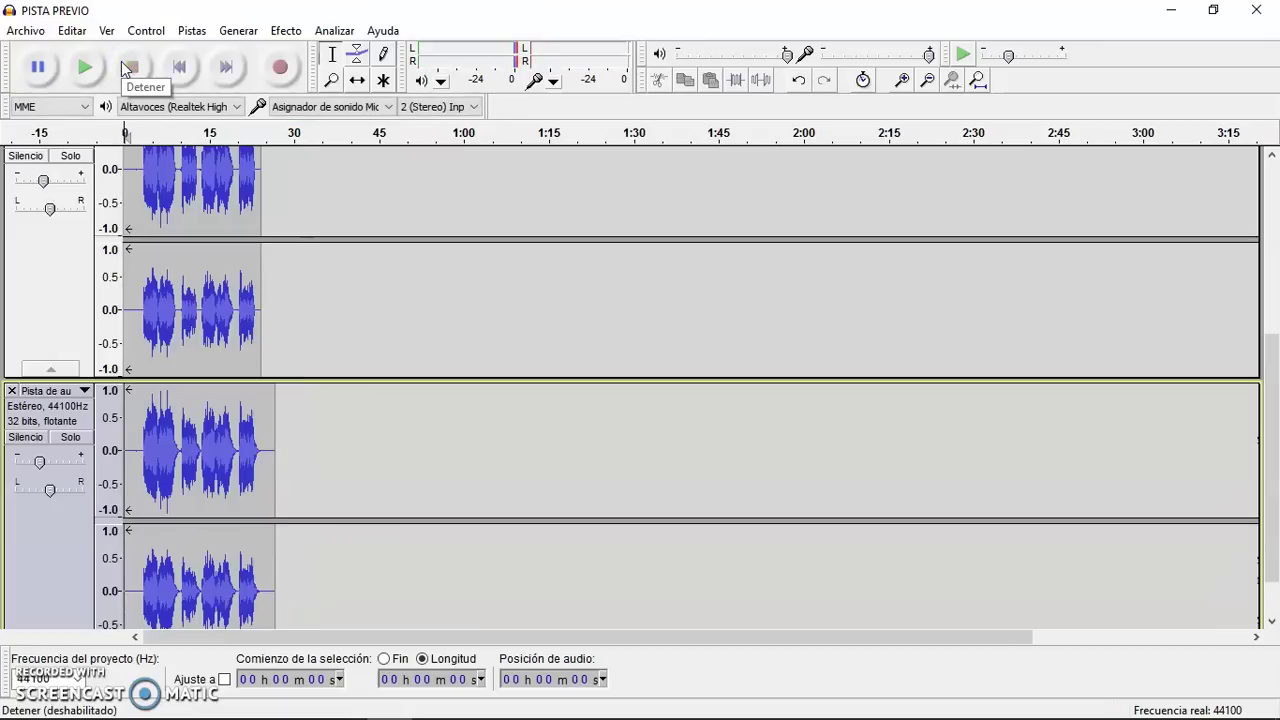
Step: Look over the voice tracks and the successive sections of the backing track where further vocals could be recorded
scroll(346, 303, "up", 3)
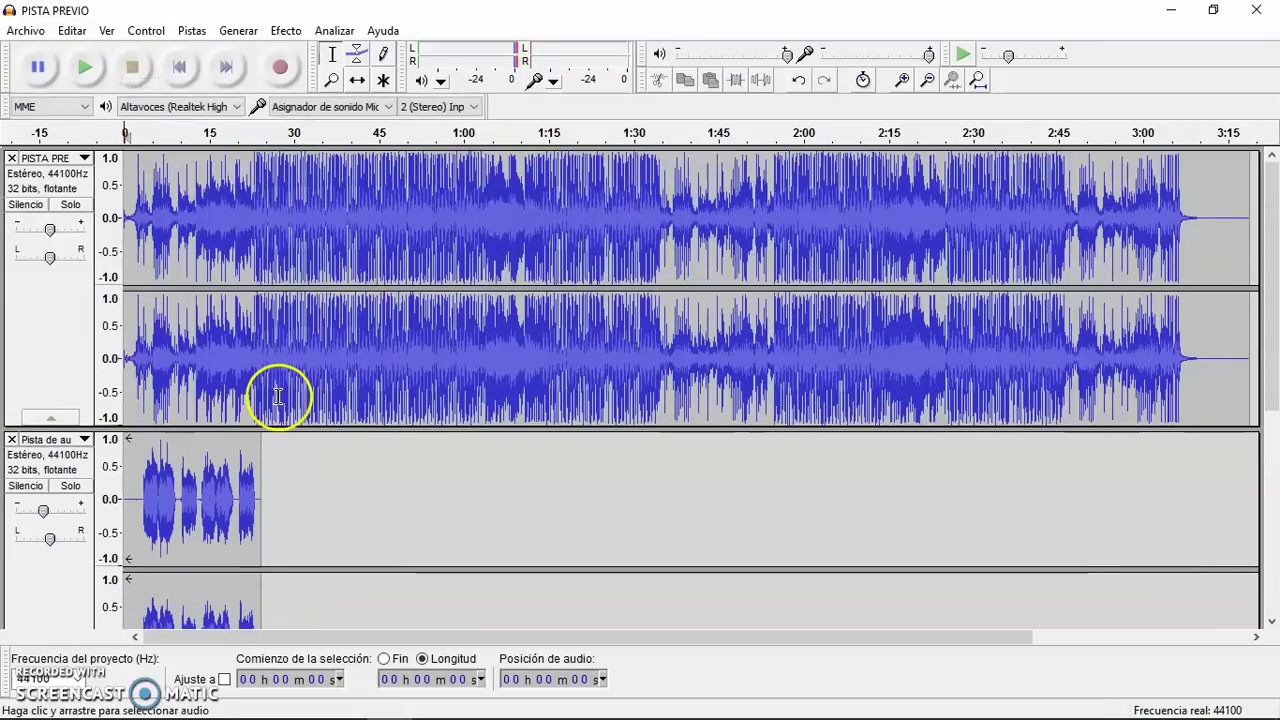
scroll(222, 478, "down", 5)
left_click(251, 478)
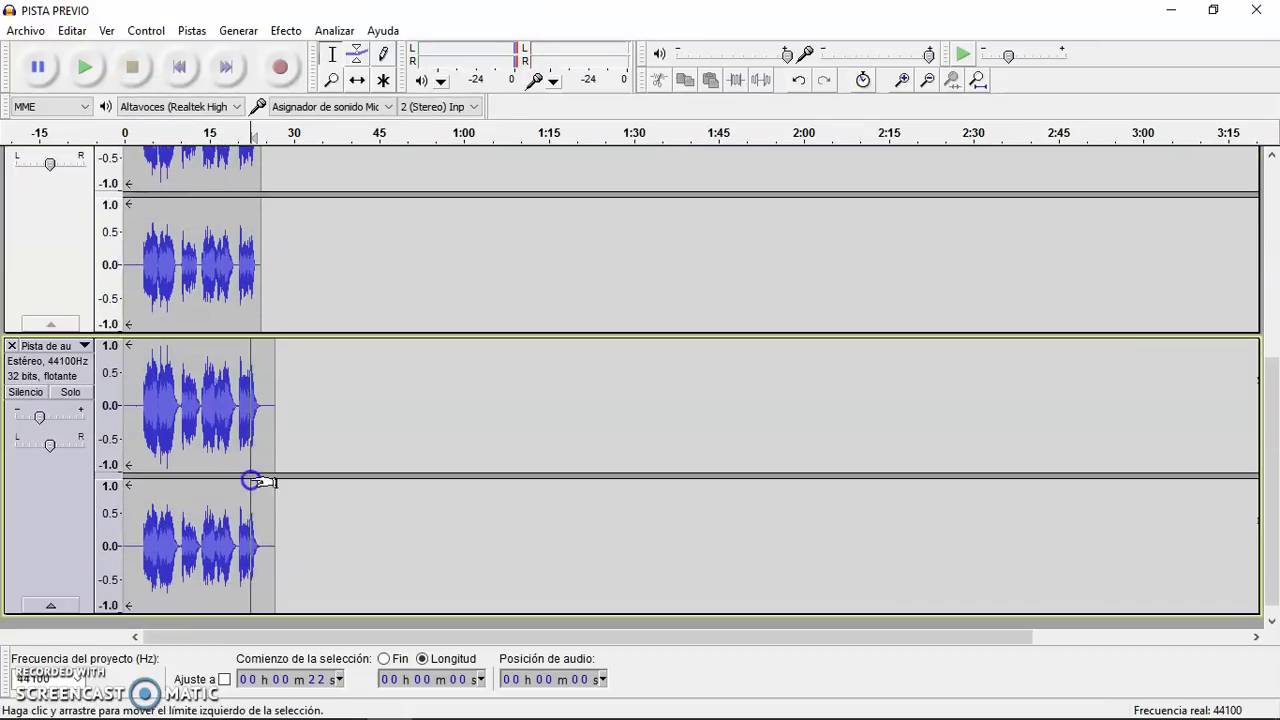
scroll(258, 472, "up", 3)
scroll(265, 468, "up", 1)
left_click_drag(386, 360, 711, 366)
left_click_drag(634, 258, 722, 273)
left_click_drag(660, 240, 783, 258)
left_click_drag(884, 246, 1029, 234)
left_click(1058, 260)
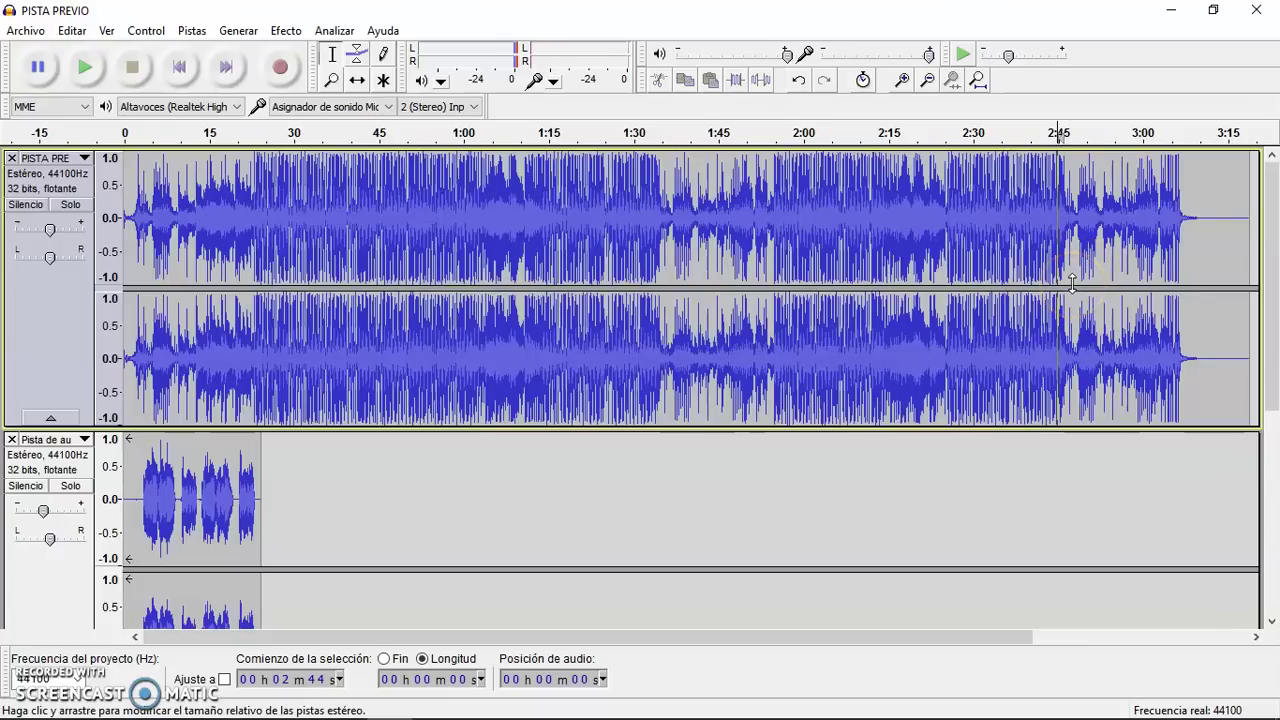
left_click(1047, 284)
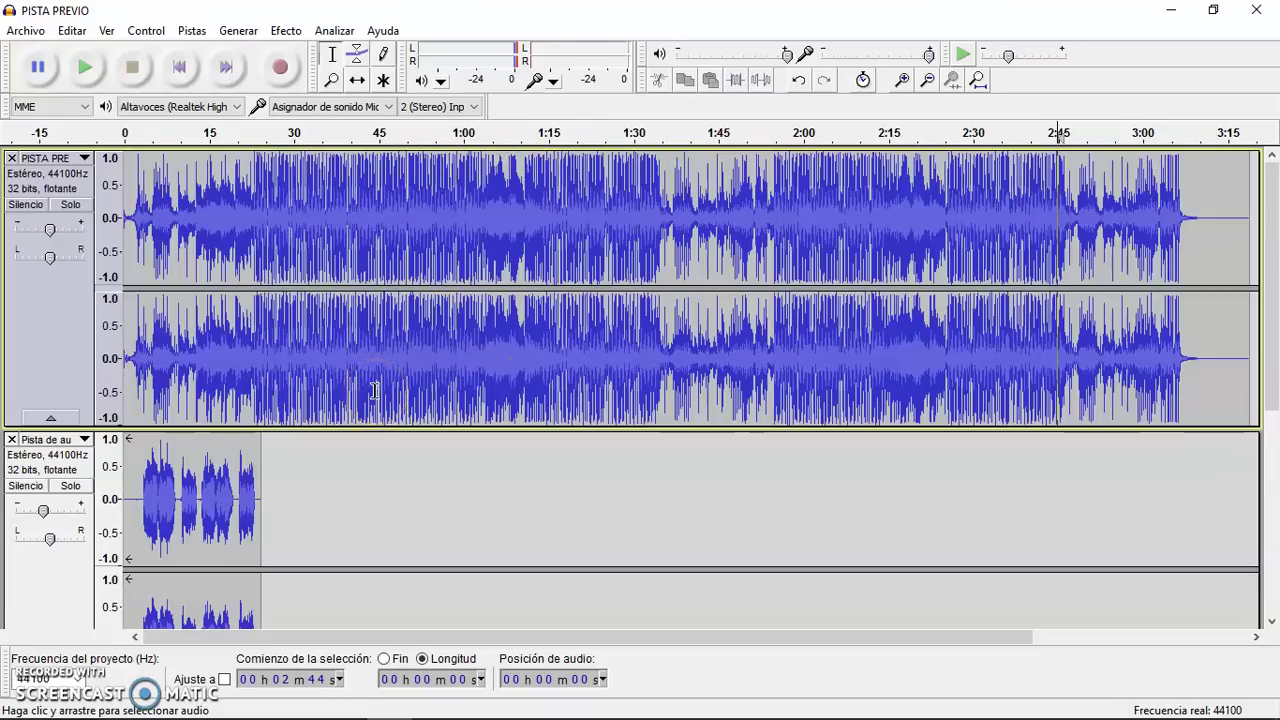
left_click(239, 286)
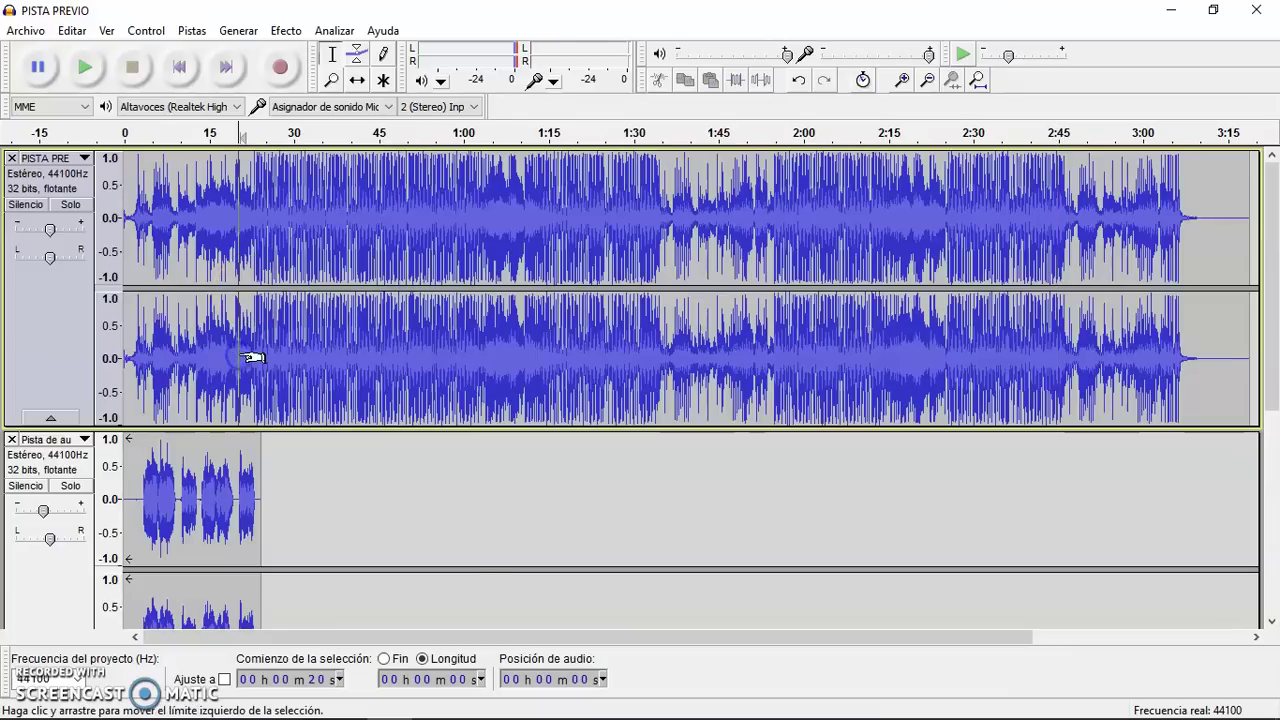
Step: Switch to the browser, view the YouTube MP3 export tutorial in full screen, exit full screen and return to Audacity
left_click(664, 700)
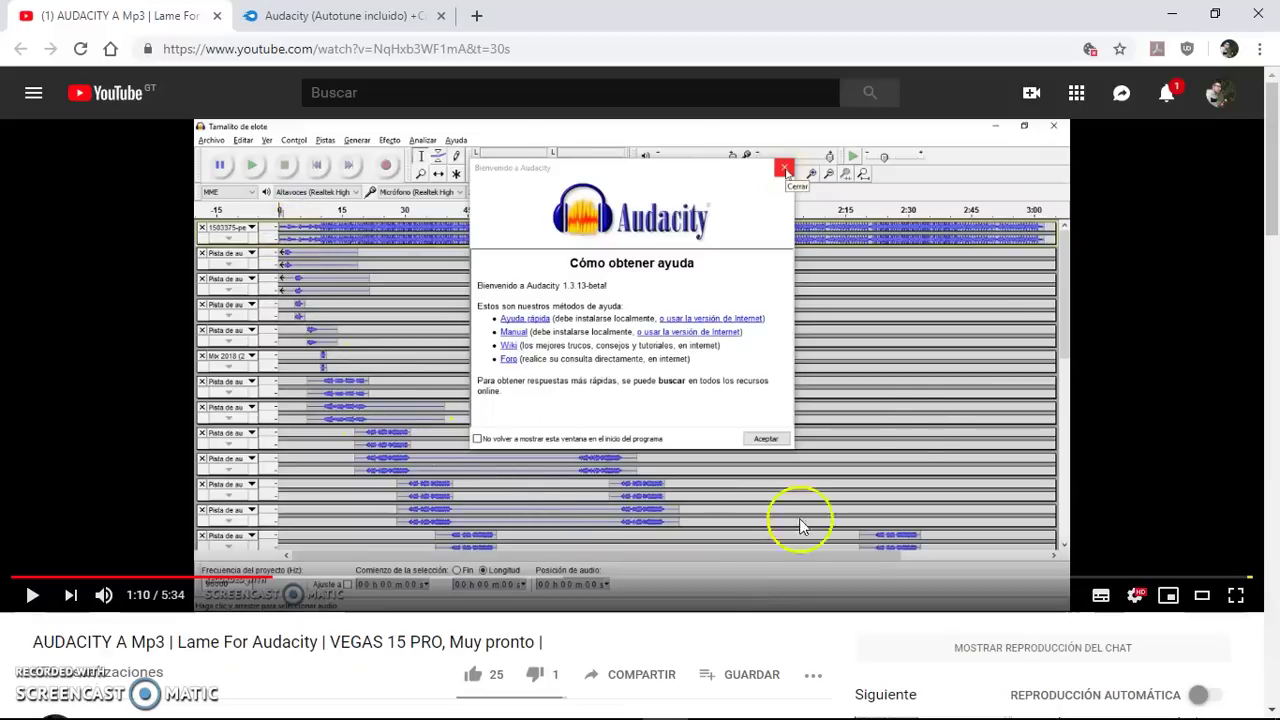
double_click(1070, 226)
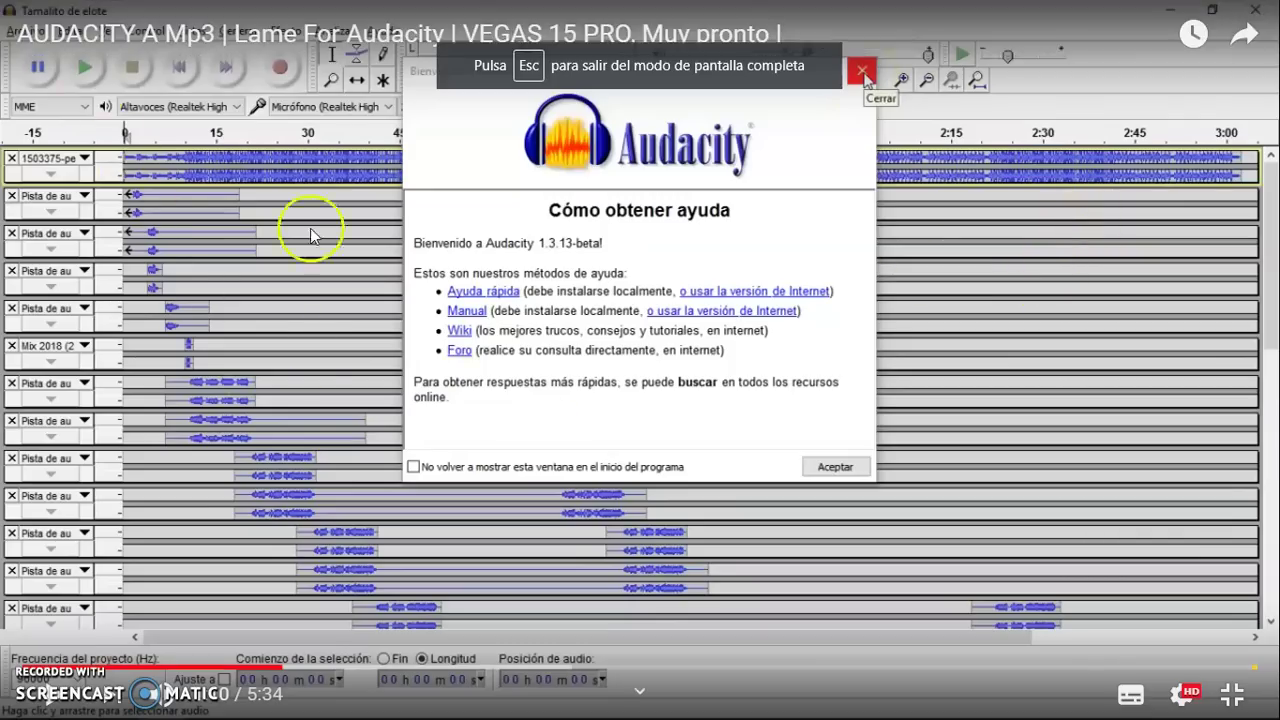
key("Escape")
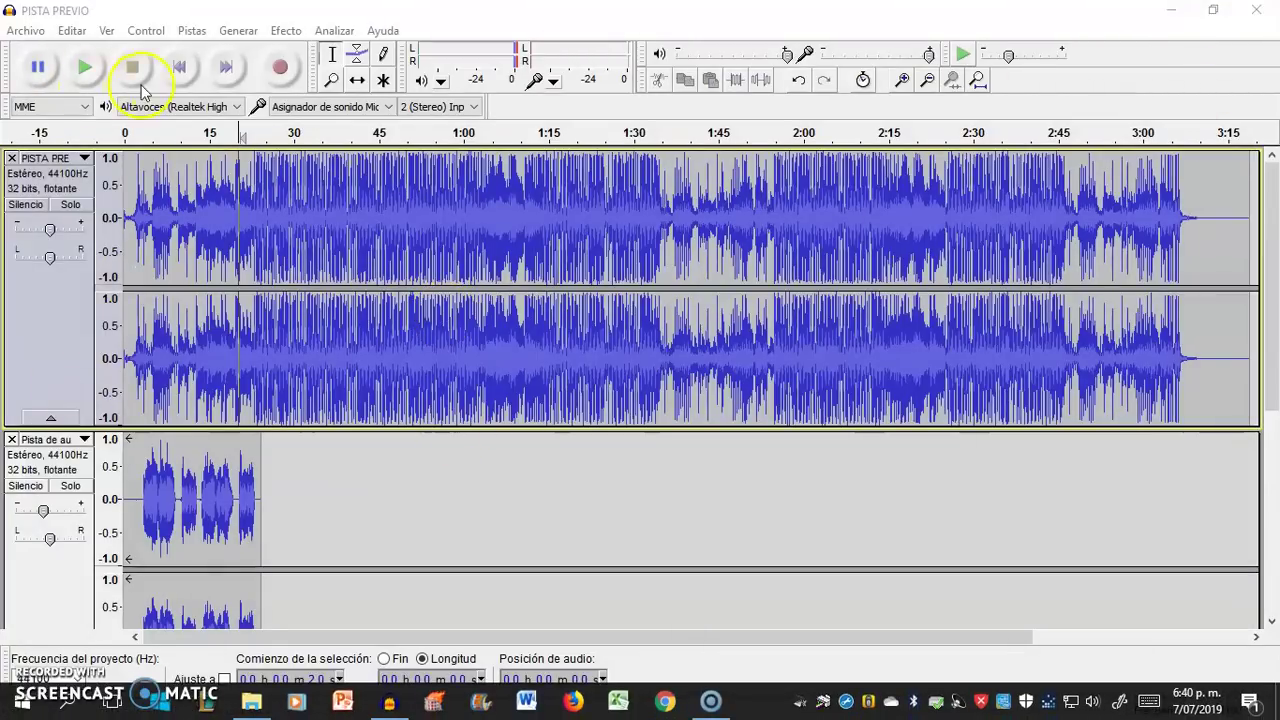
Step: Return to the start of the mix and export the whole project to the Desktop as an MP3 named PREVIO
left_click(170, 74)
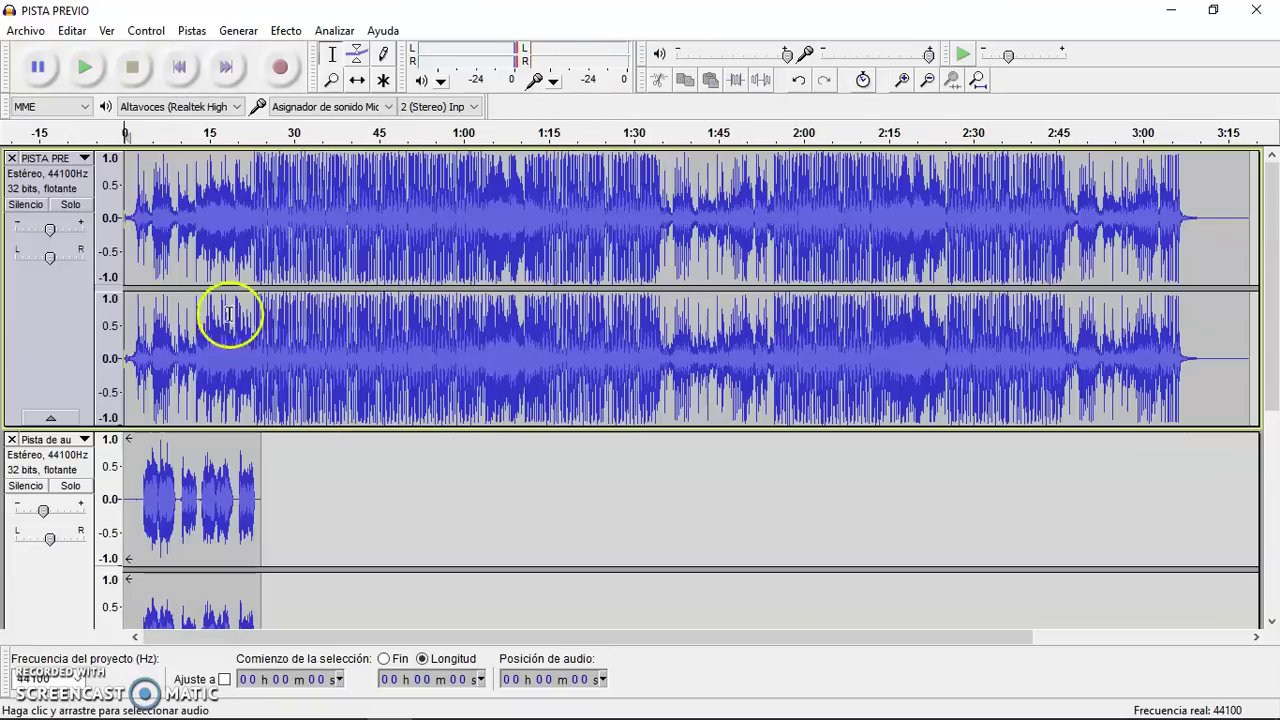
left_click(30, 31)
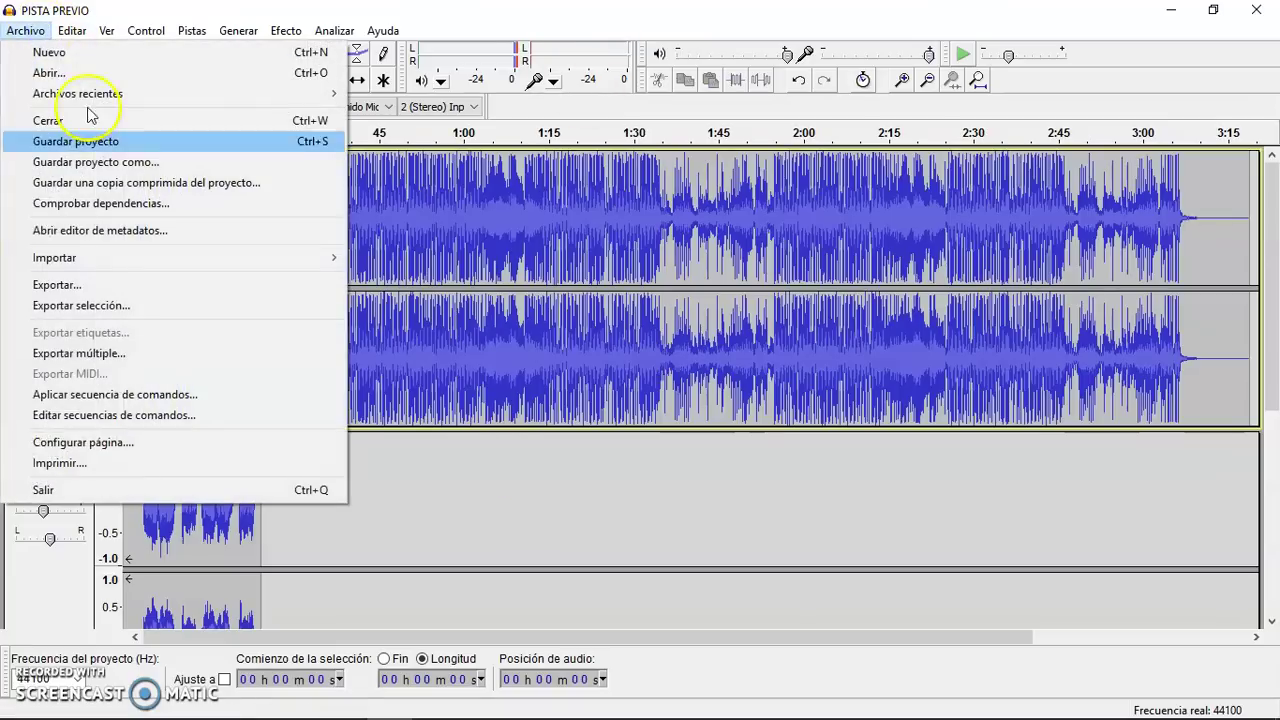
left_click(138, 302)
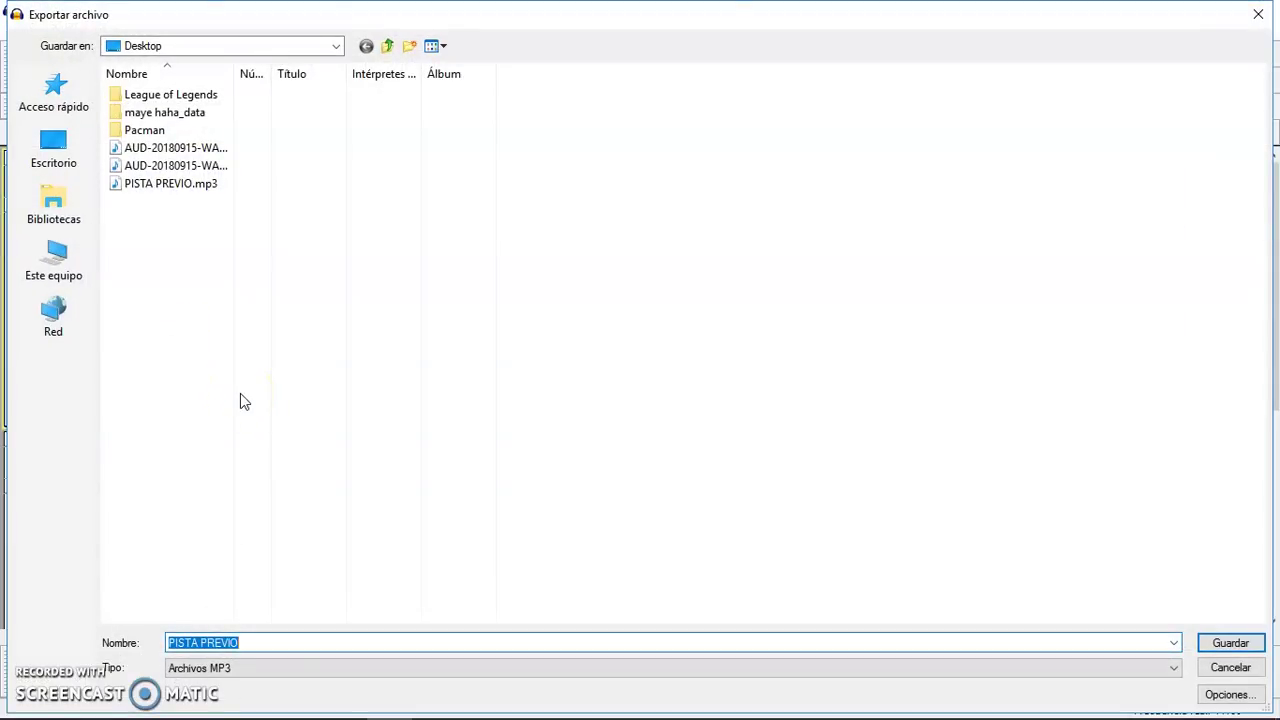
type("pR")
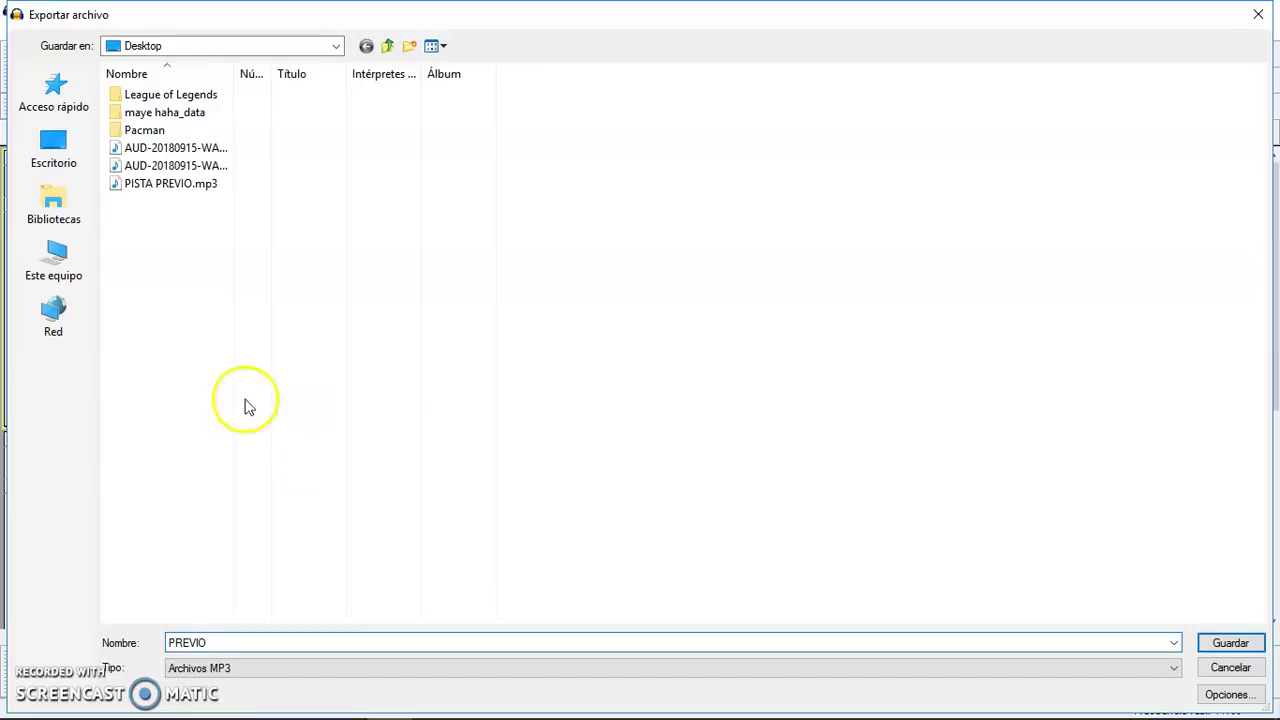
left_click(1228, 643)
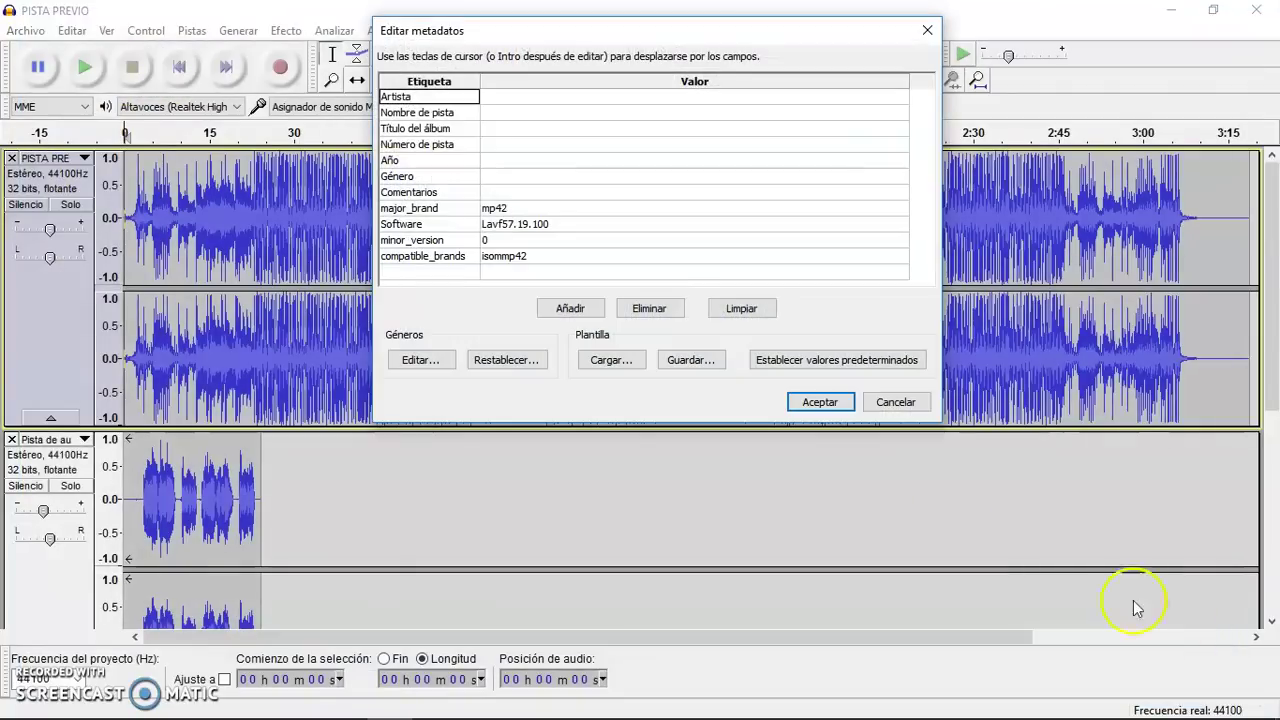
Step: Clear the metadata tags and accept the stereo mixdown to complete the PREVIO export
left_click(741, 309)
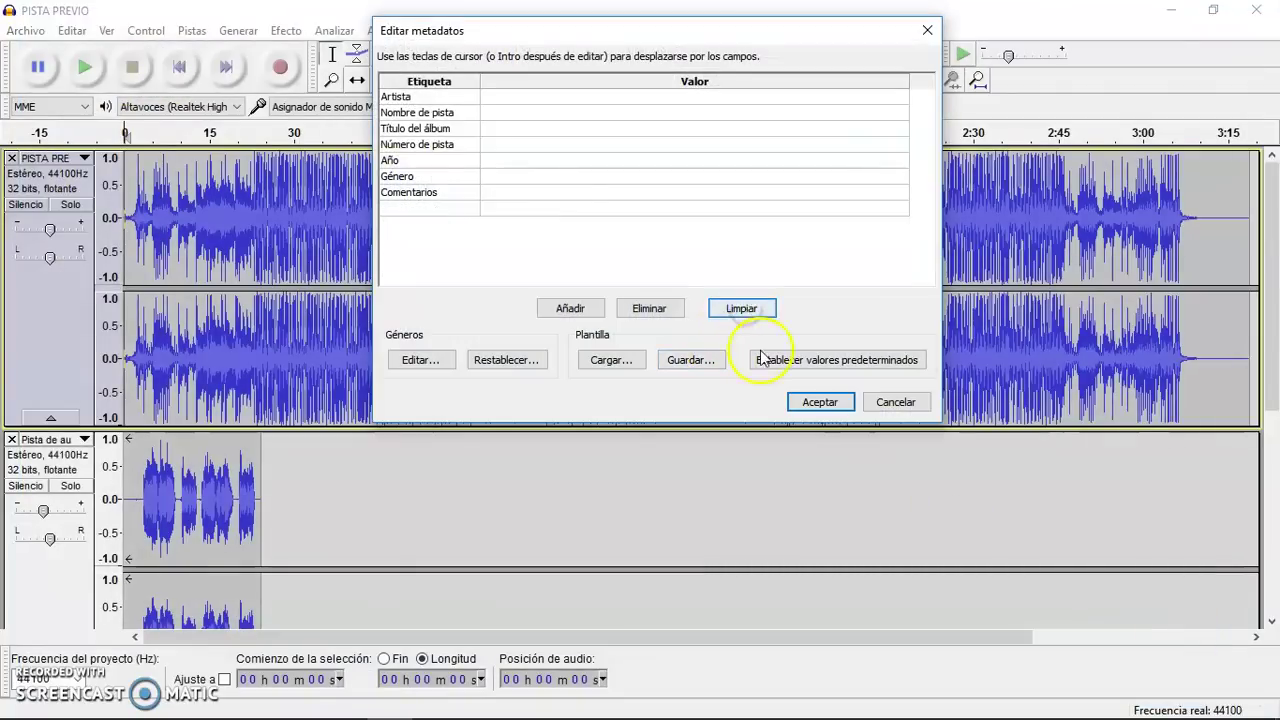
left_click(437, 97)
left_click(440, 113)
left_click(441, 129)
left_click(821, 402)
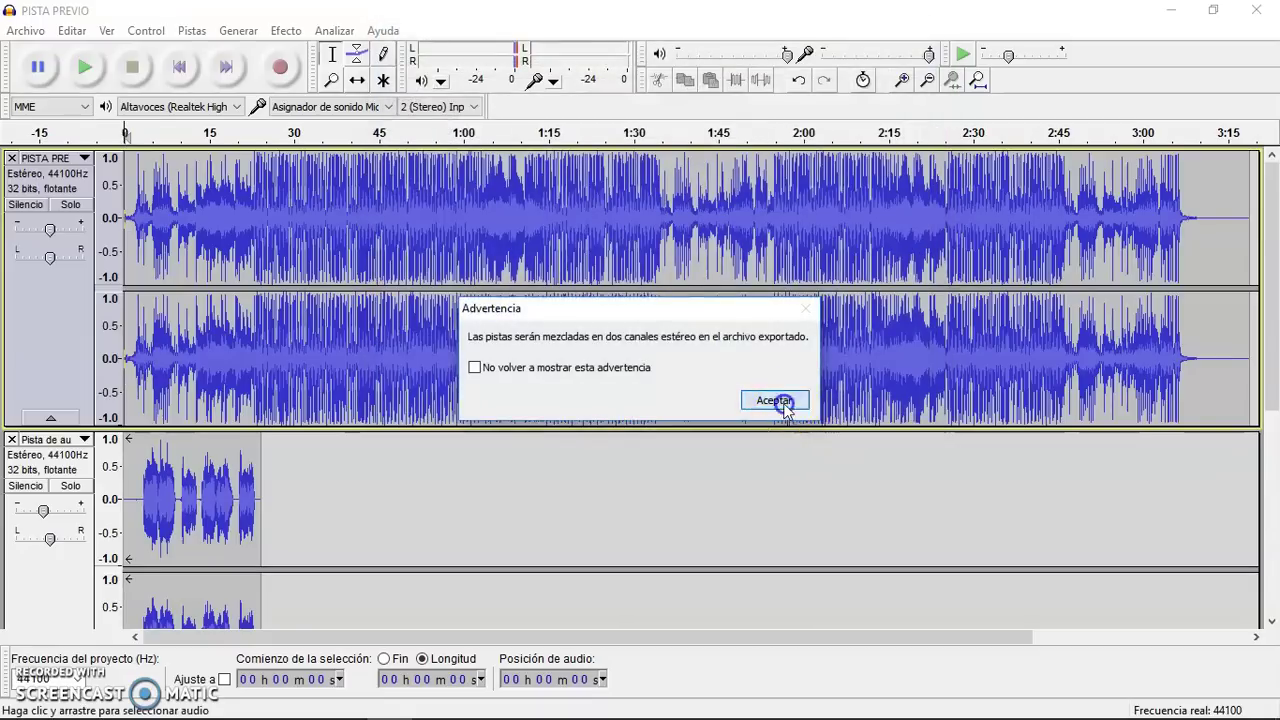
left_click(784, 401)
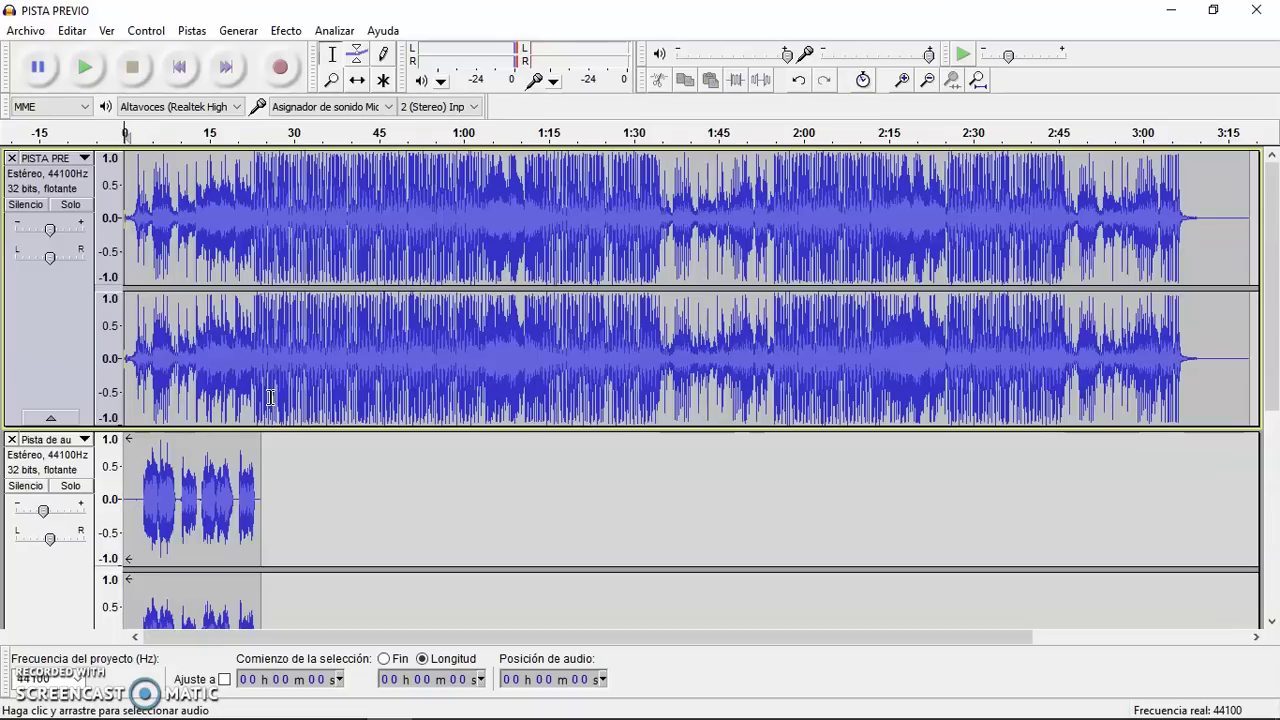
Step: Remove the PISTA PREVIO backing track from the project, keeping both voice tracks
left_click(252, 377)
left_click(38, 251)
left_click(12, 158)
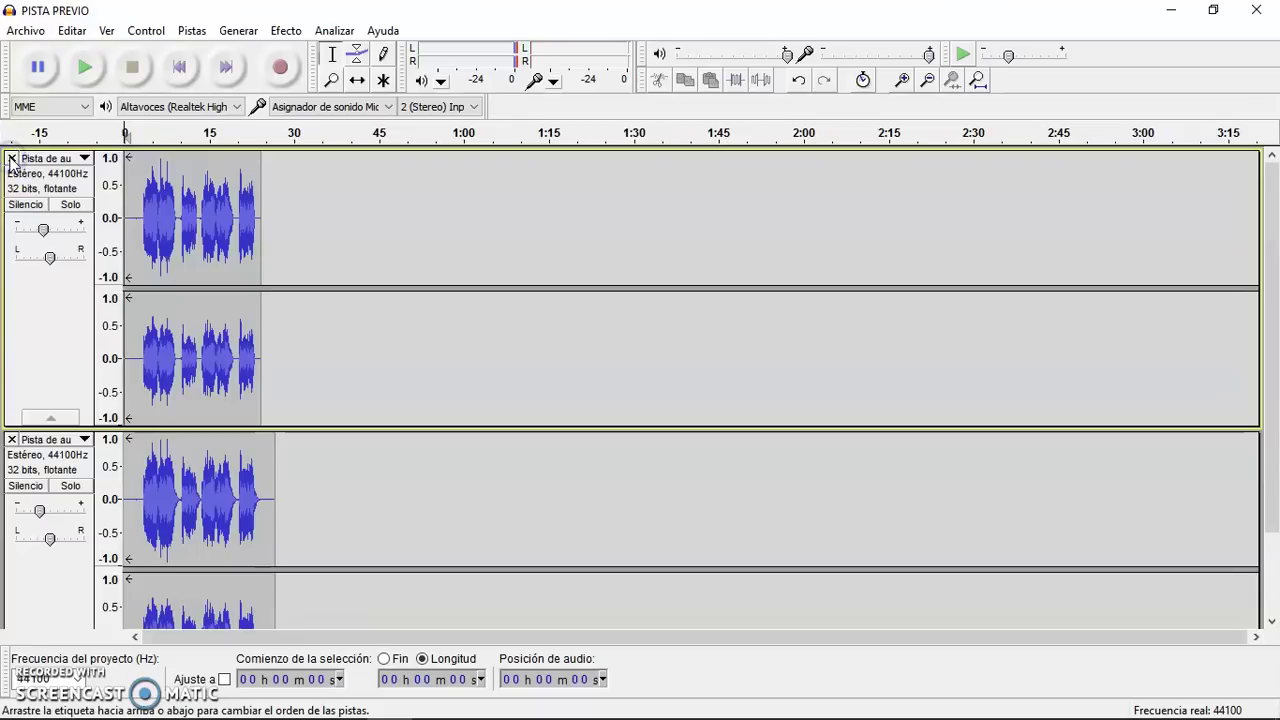
left_click(282, 323)
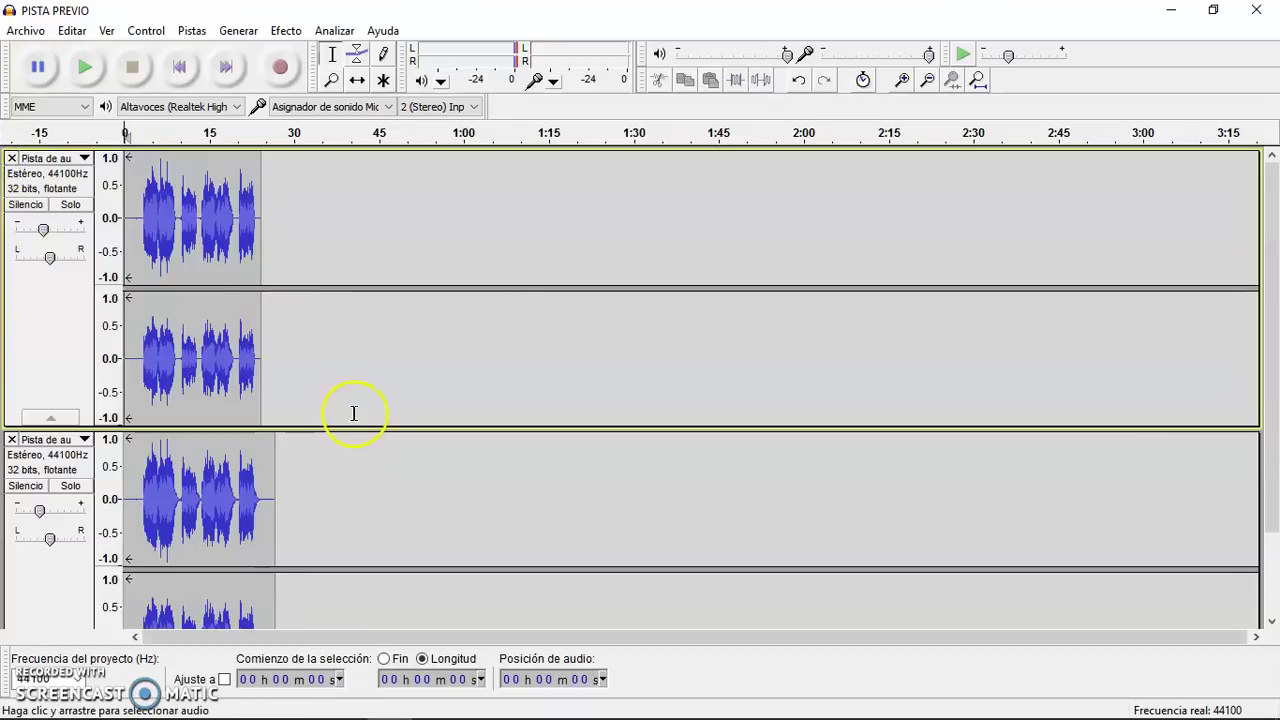
scroll(142, 212, "down", 2)
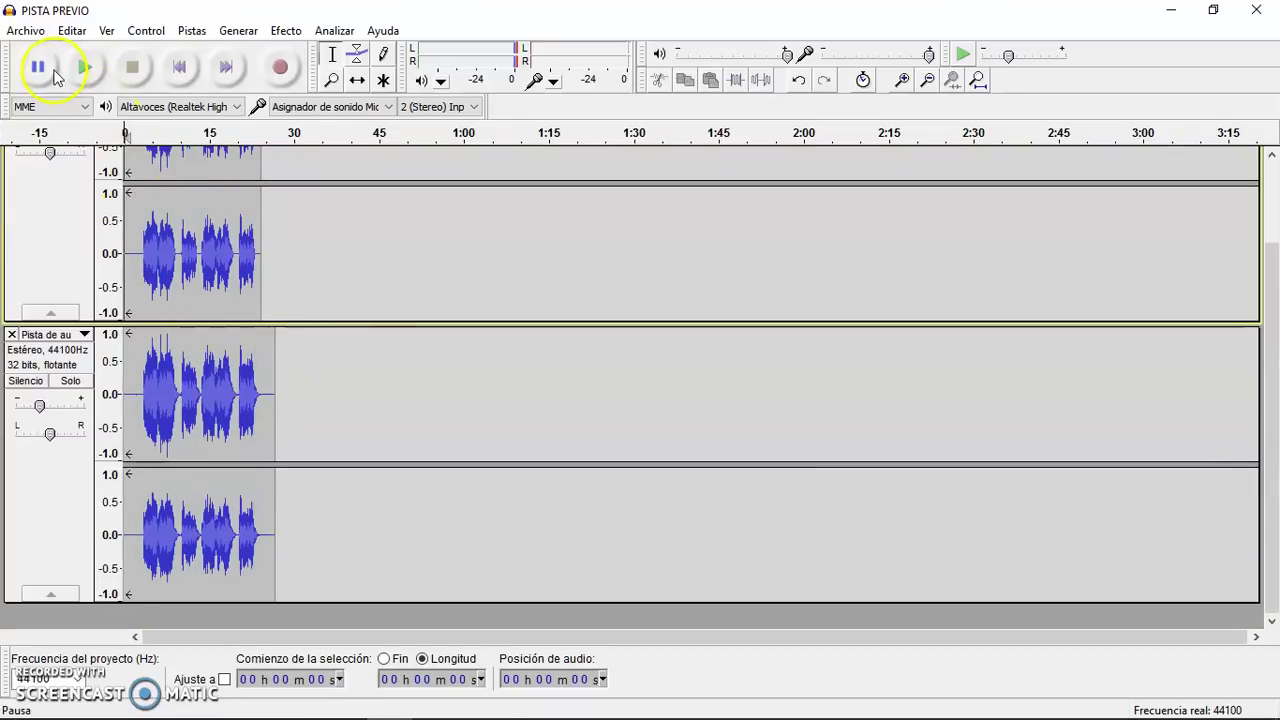
Step: Export the two voice tracks to the Desktop as an MP3 named CANAL DE VOZ 1, with blank metadata and a stereo mixdown
left_click(25, 30)
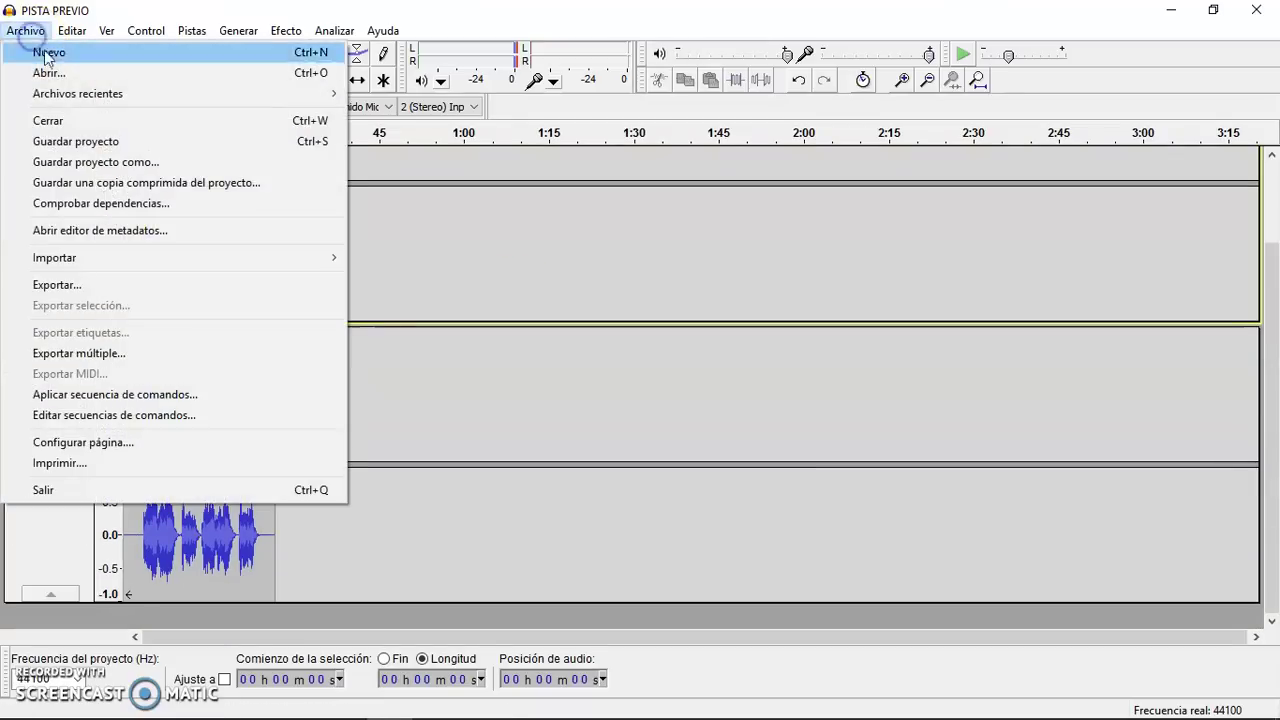
left_click(143, 285)
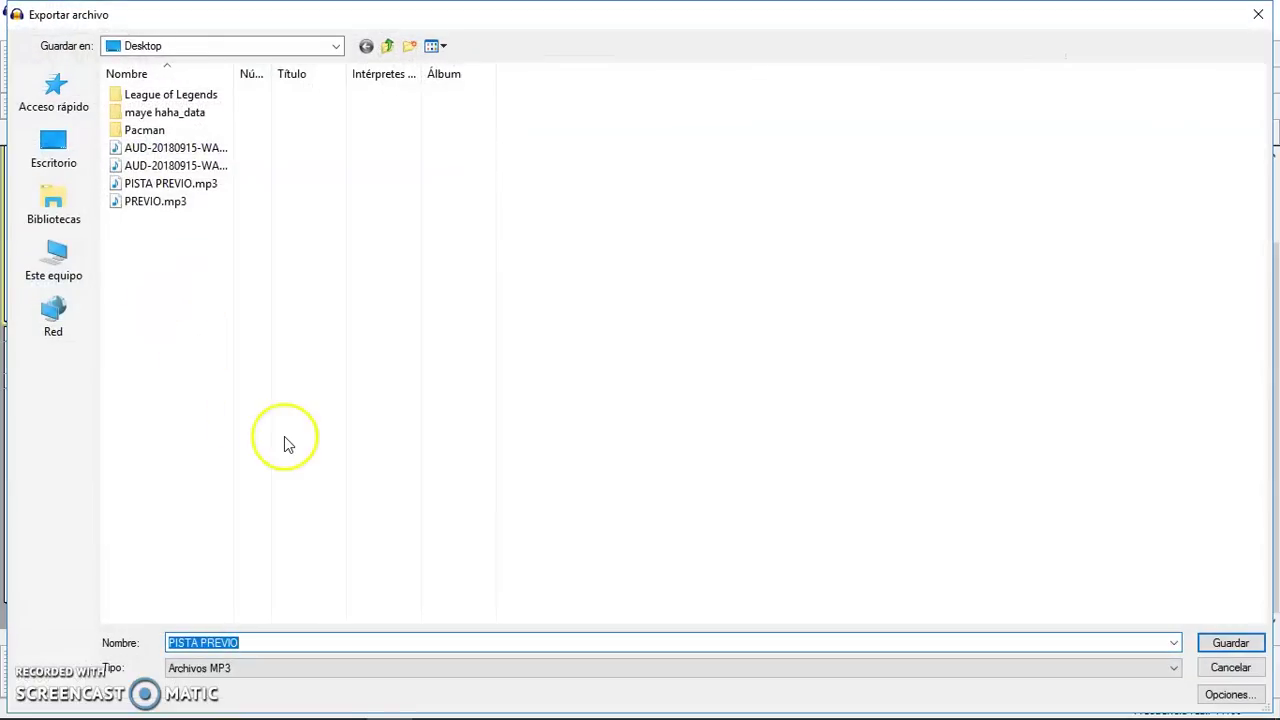
type("CAN")
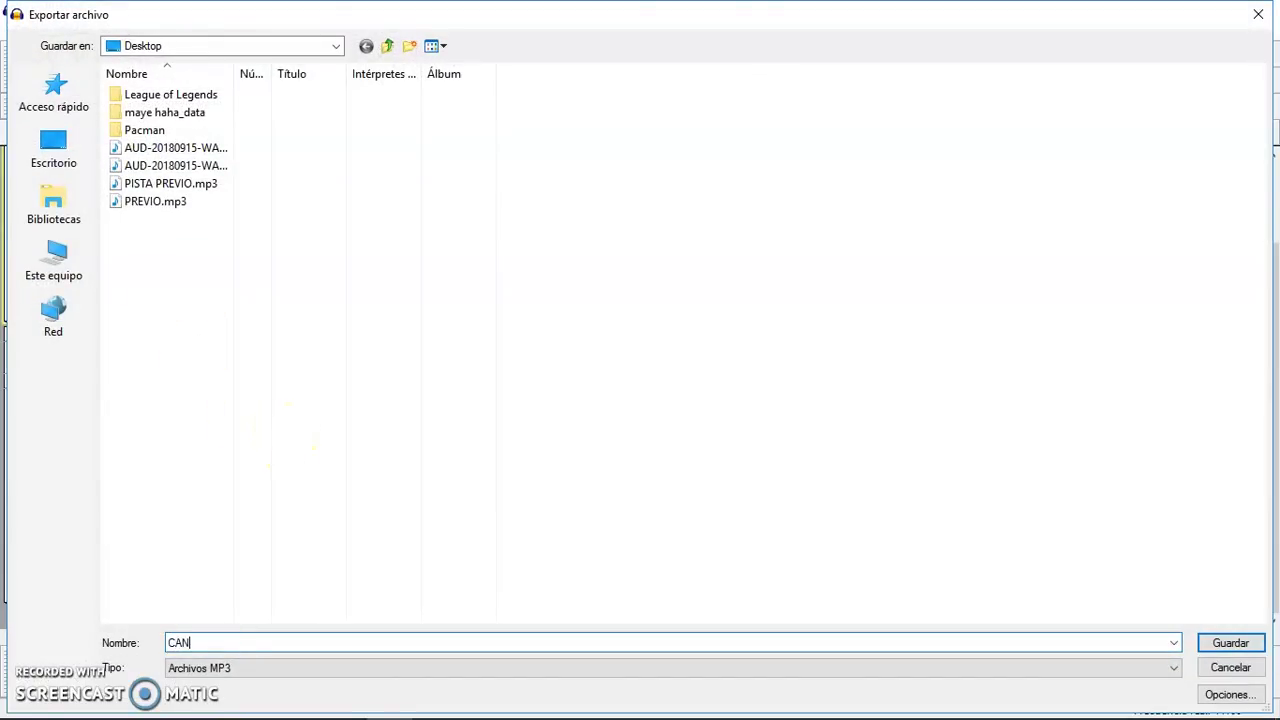
type("AL DE VOZ 1")
left_click(1230, 643)
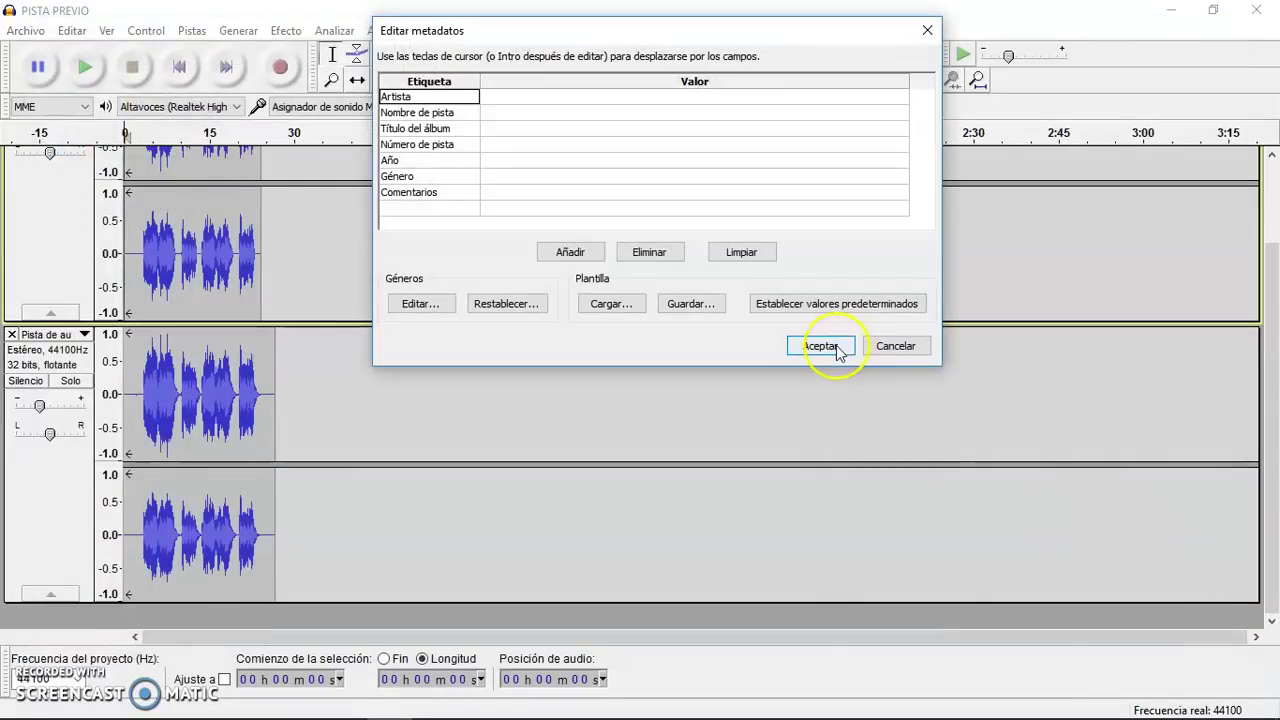
left_click(838, 347)
left_click(800, 401)
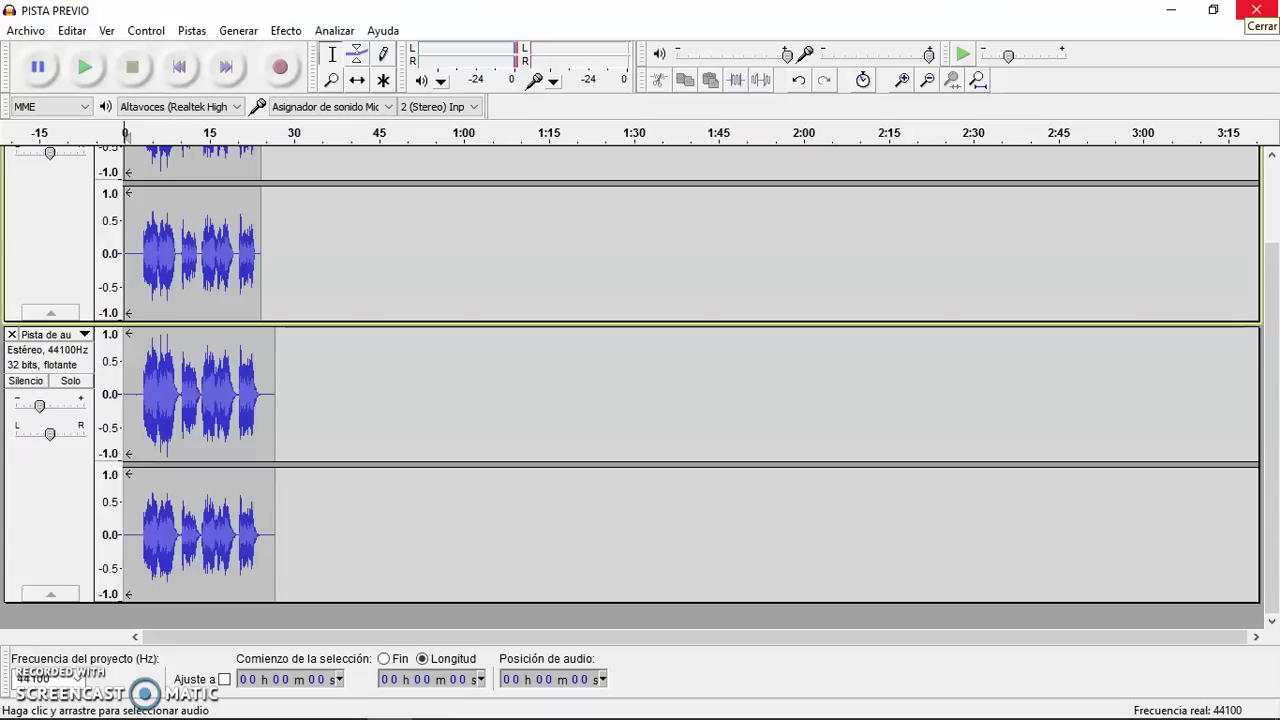
Step: Close the audio project and return to the Windows desktop
left_click(1270, 8)
left_click(652, 447)
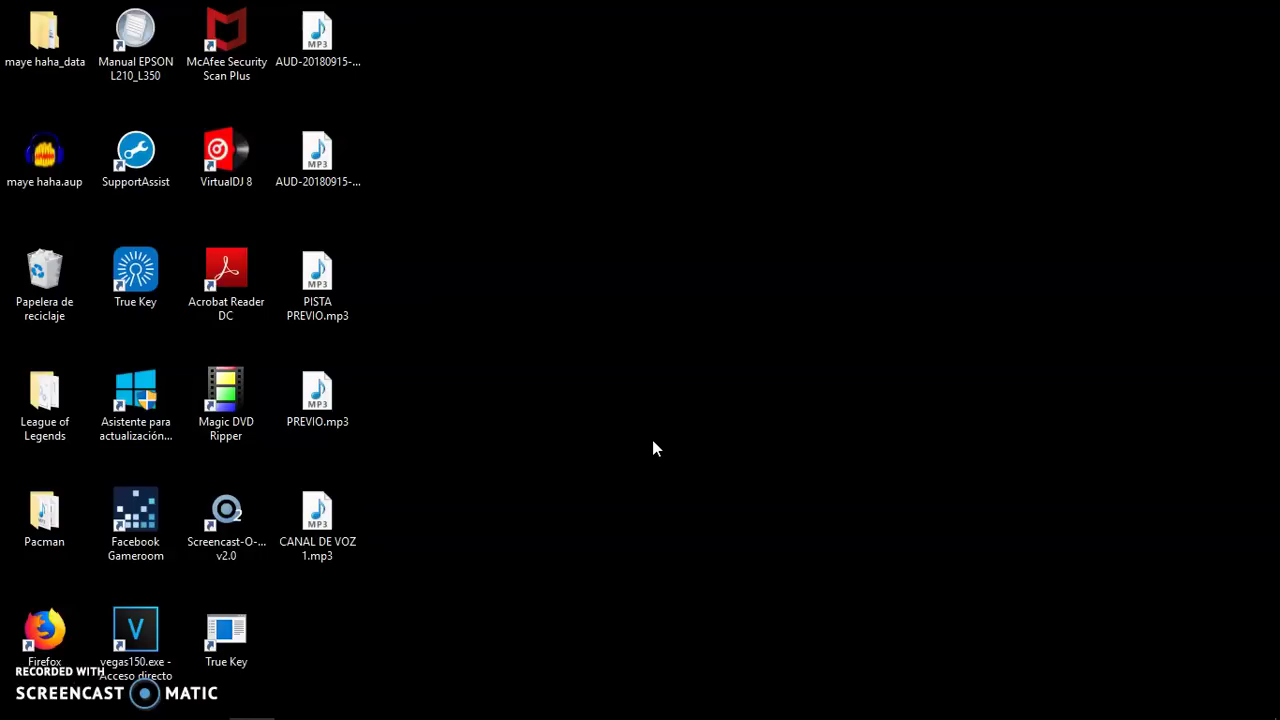
left_click(650, 445)
Step: Play PISTA PREVIO.mp3, PREVIO.mp3 and CANAL DE VOZ 1.mp3 from the desktop to compare them, and pause the last one
double_click(313, 310)
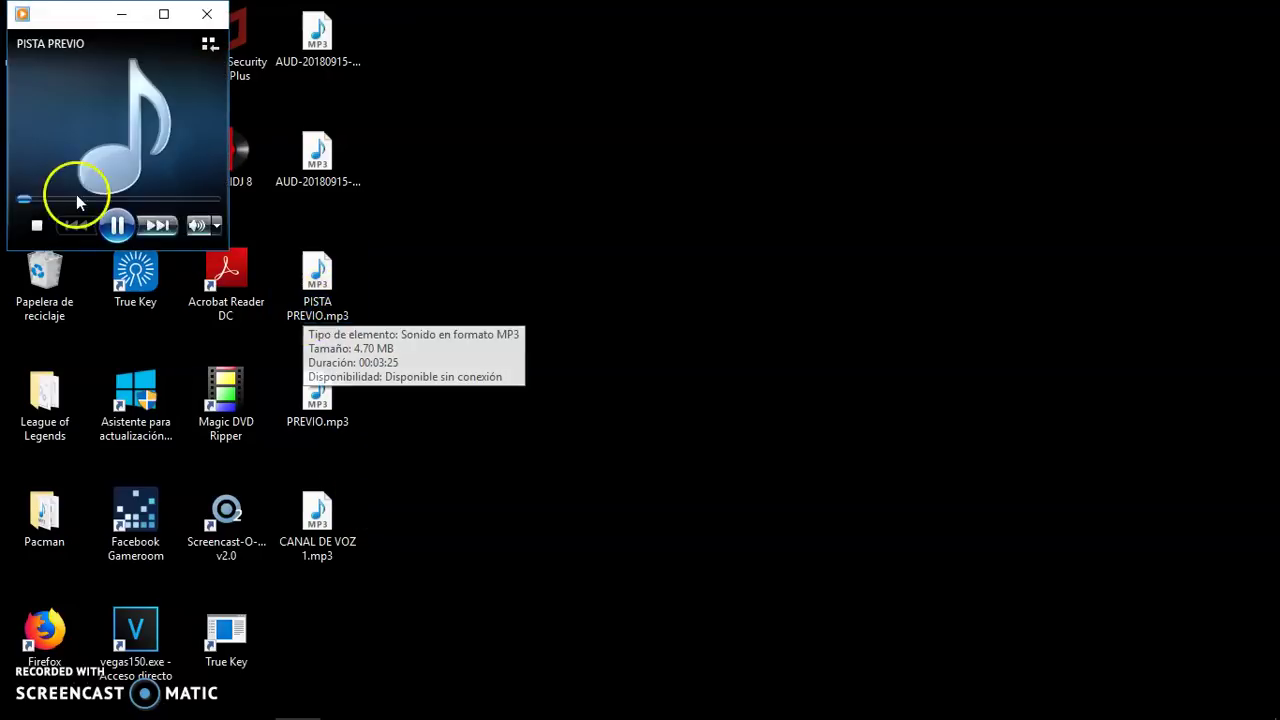
left_click(45, 202)
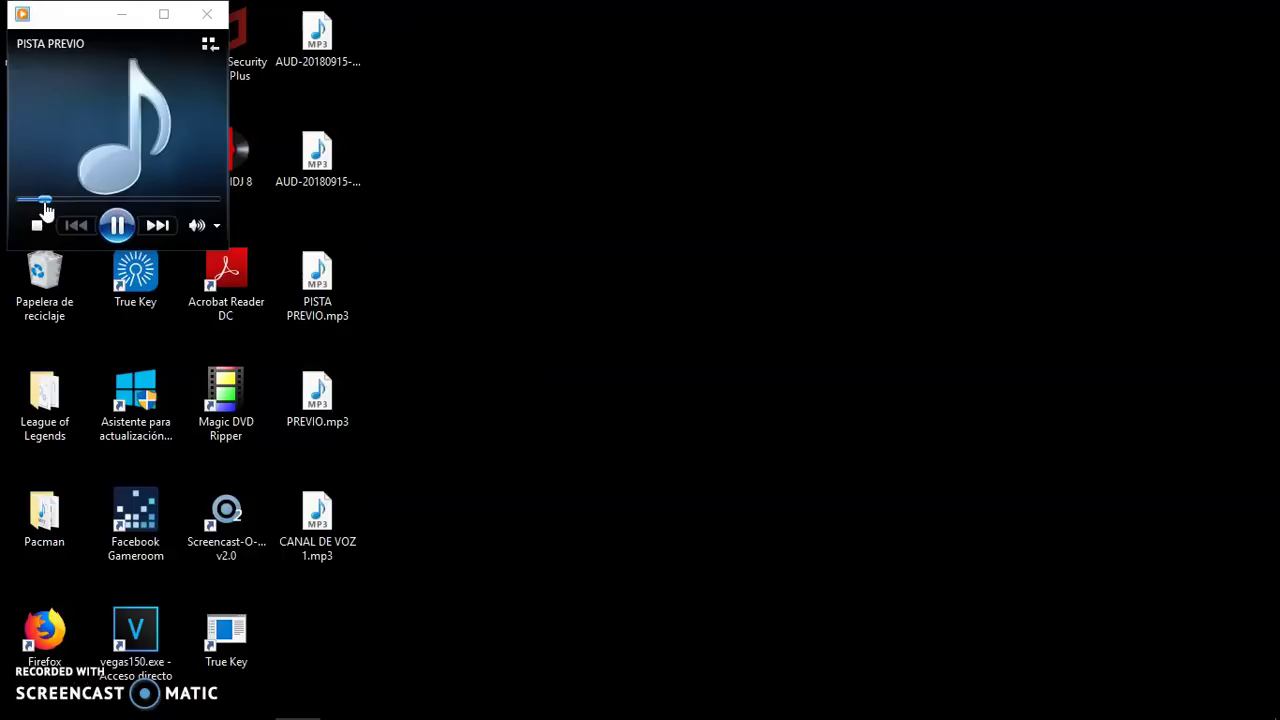
double_click(337, 381)
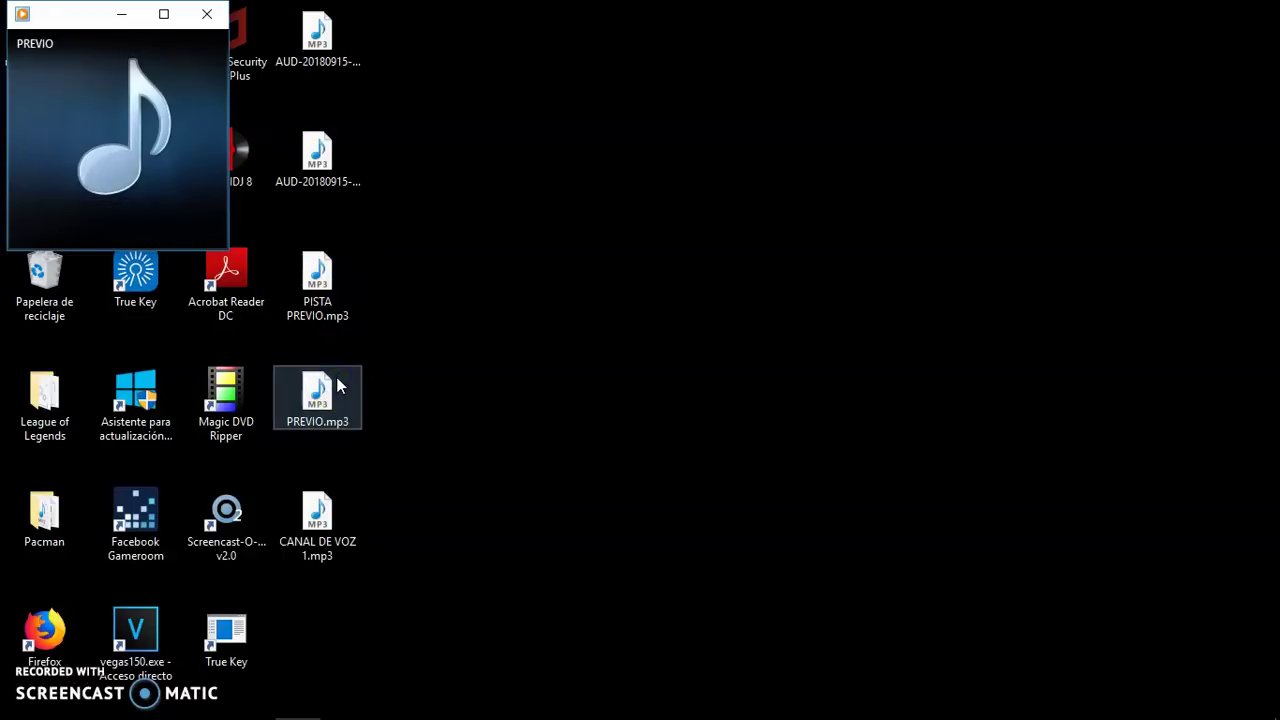
left_click(340, 400)
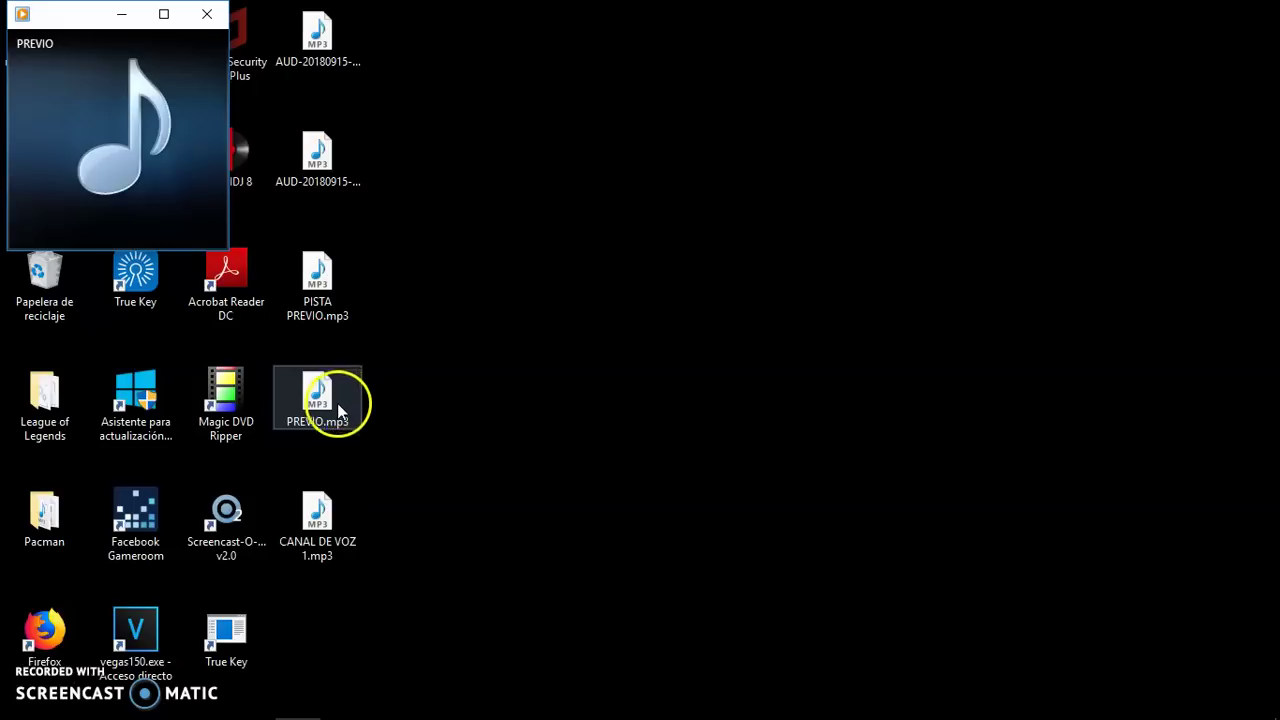
double_click(333, 528)
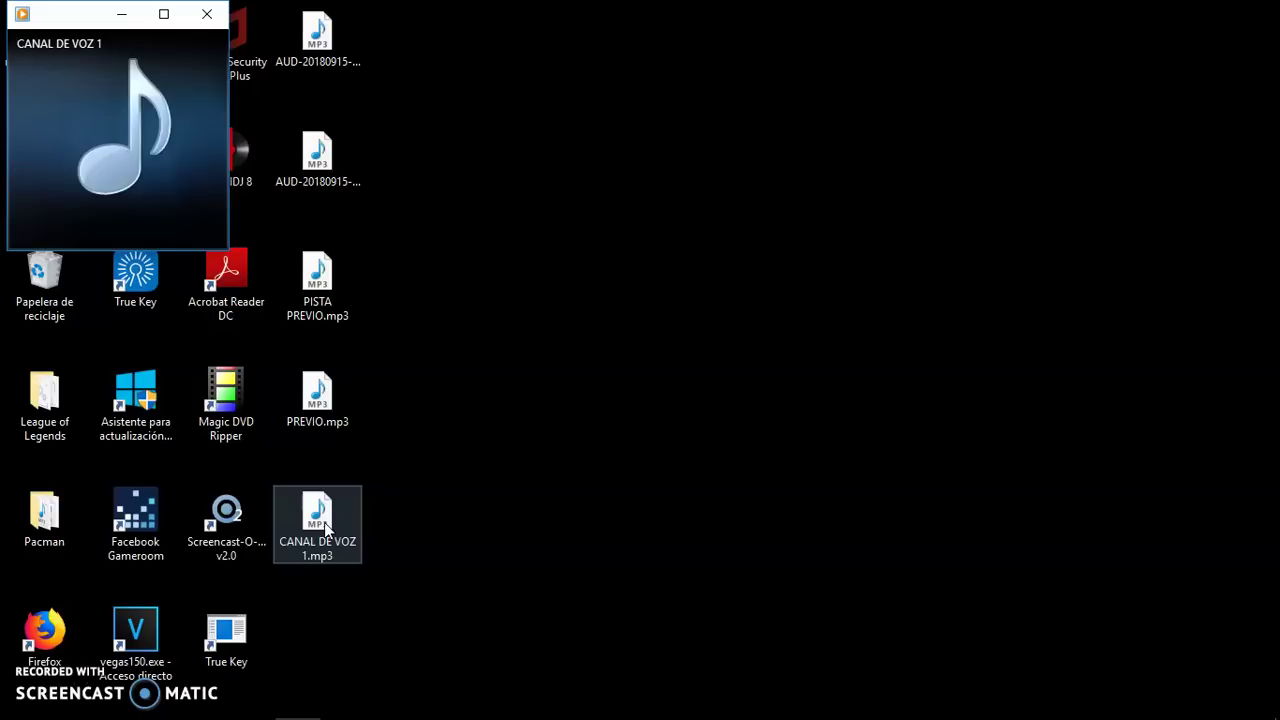
left_click(117, 226)
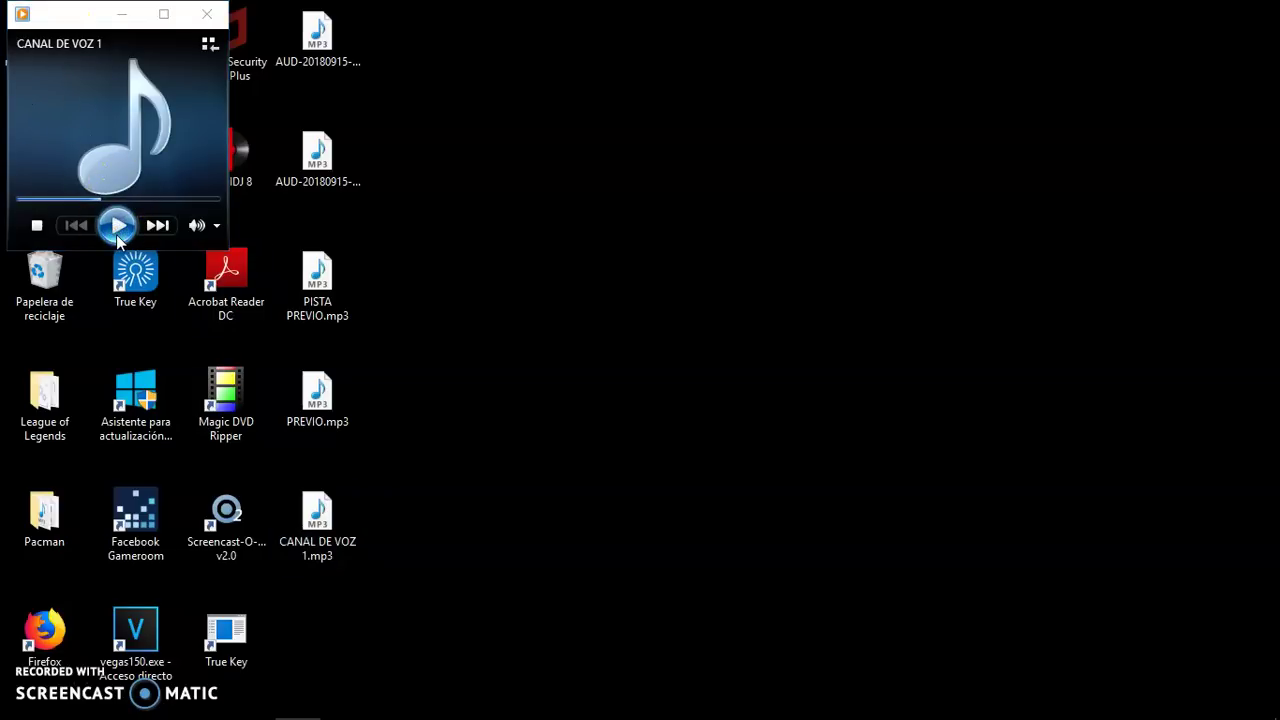